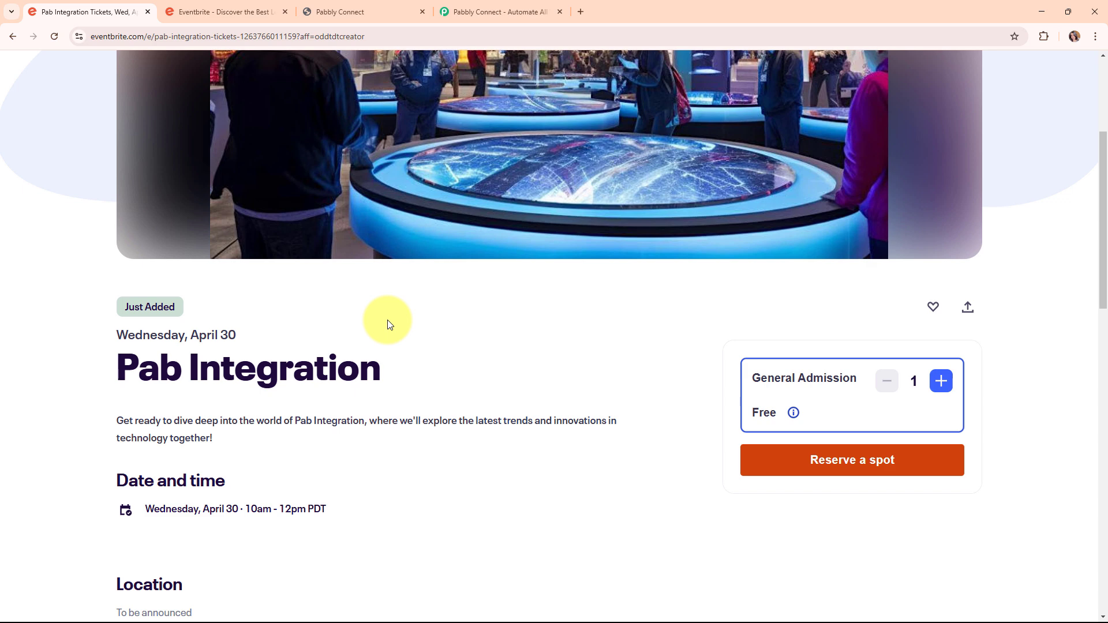
left_click(355, 6)
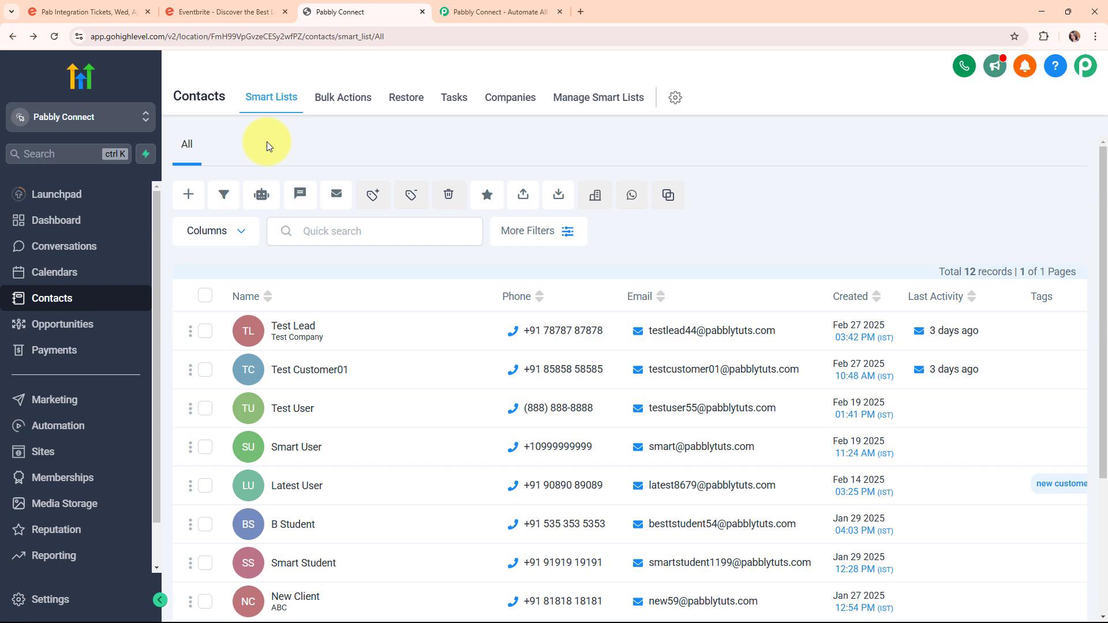
left_click(116, 14)
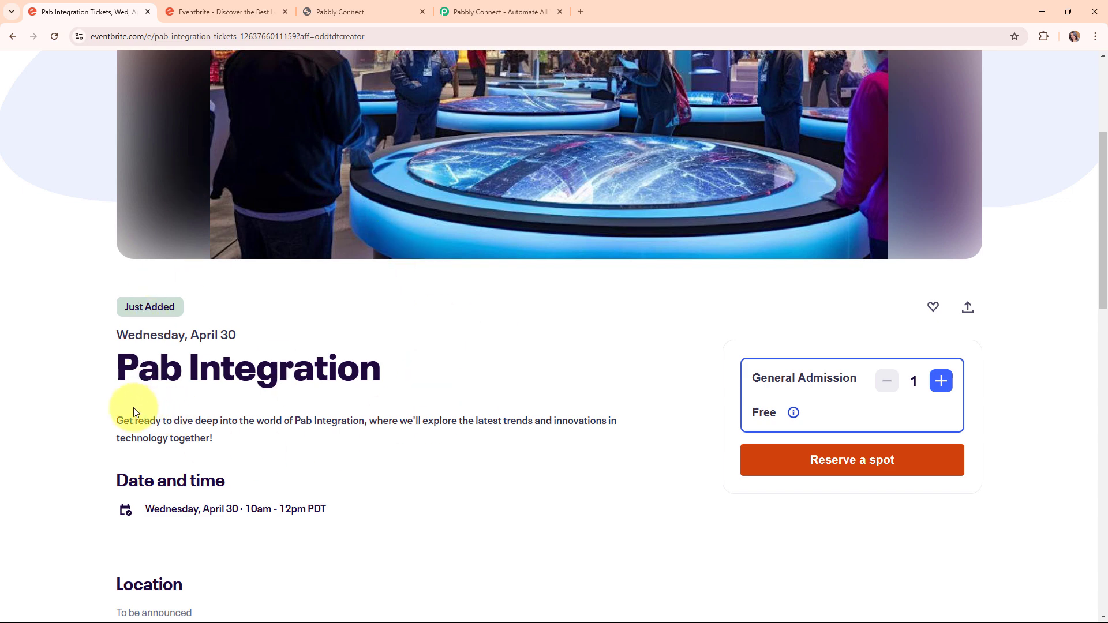
left_click(358, 4)
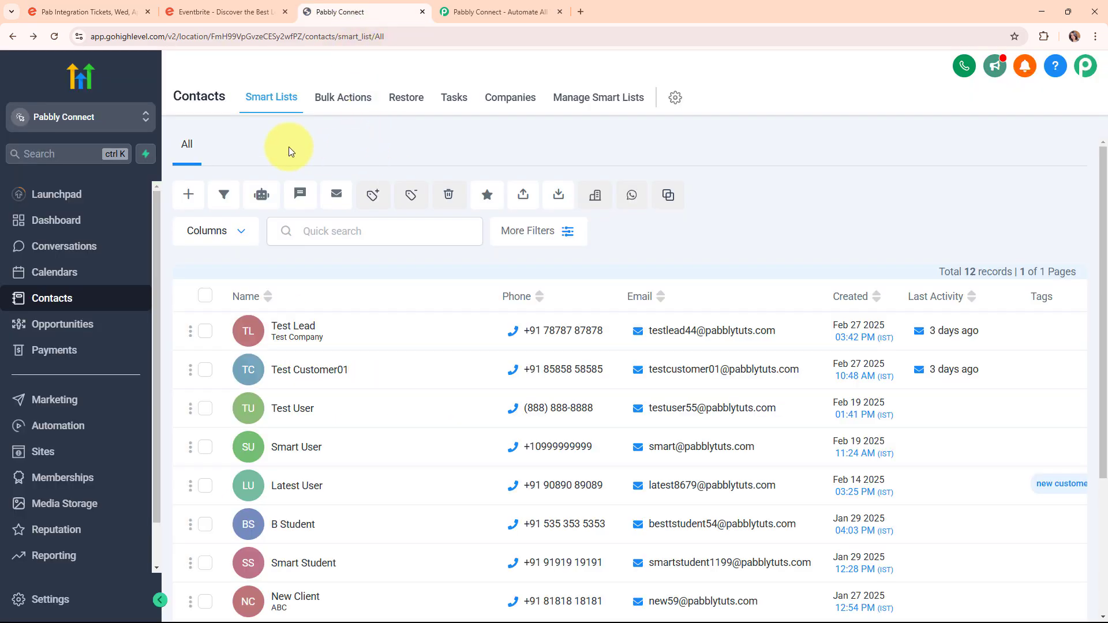
left_click(86, 11)
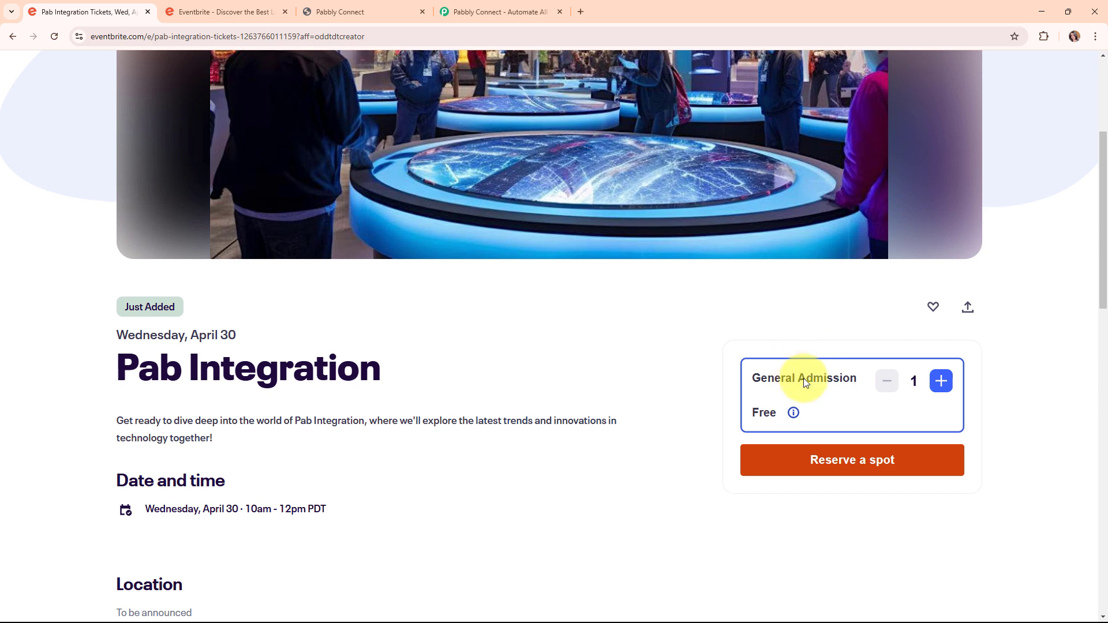
Reserve a free General Admission spot and enter the test attendee's first name, last name and e-mail.
left_click(838, 476)
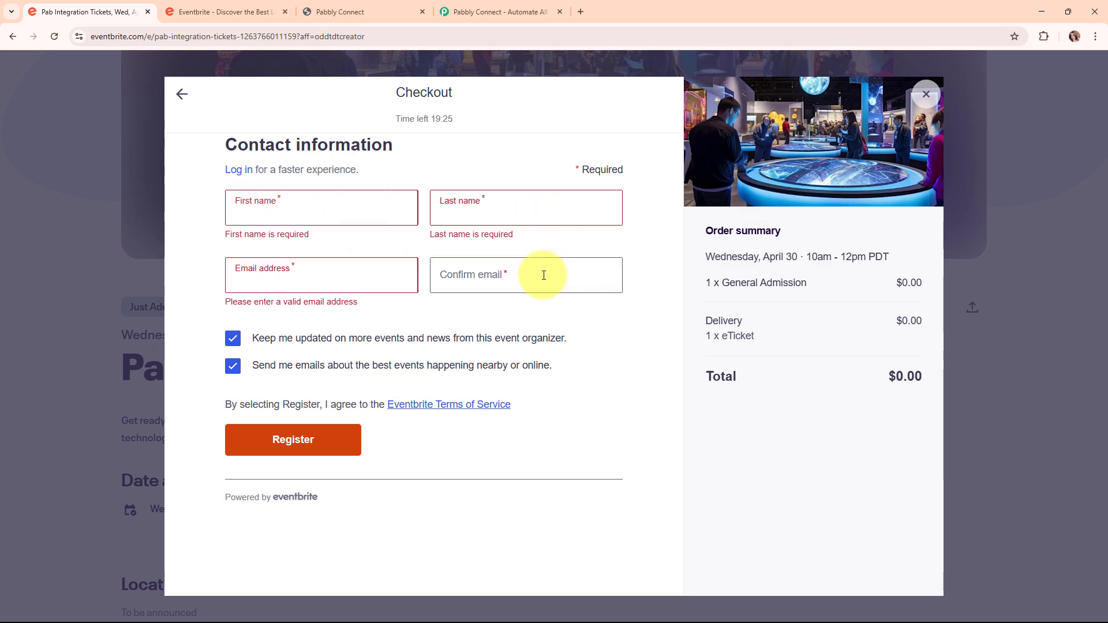
left_click(250, 214)
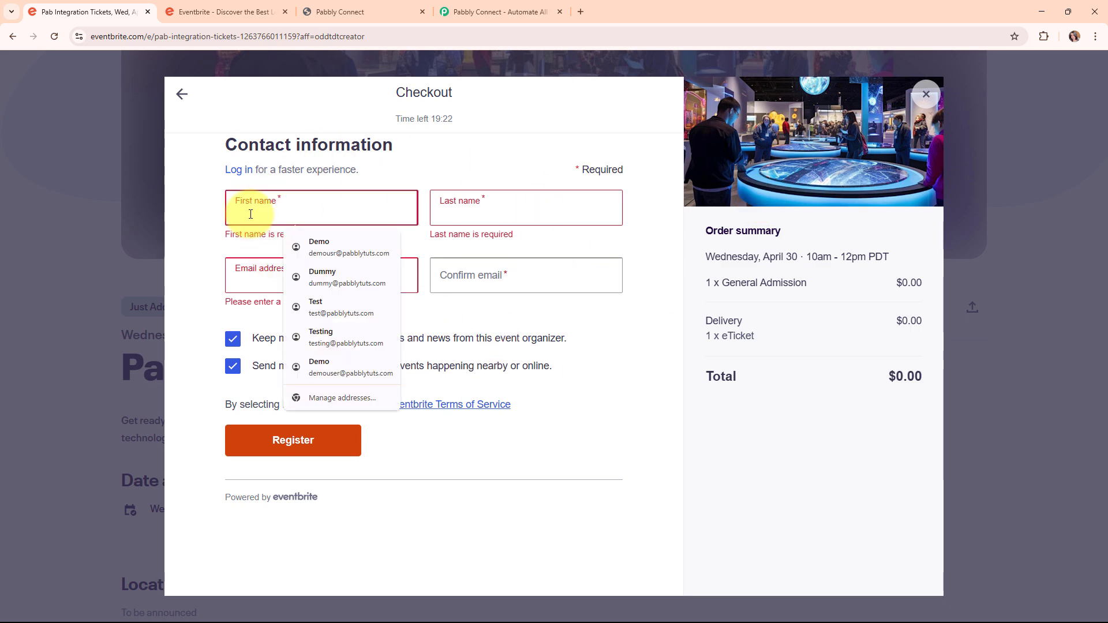
type("Demo")
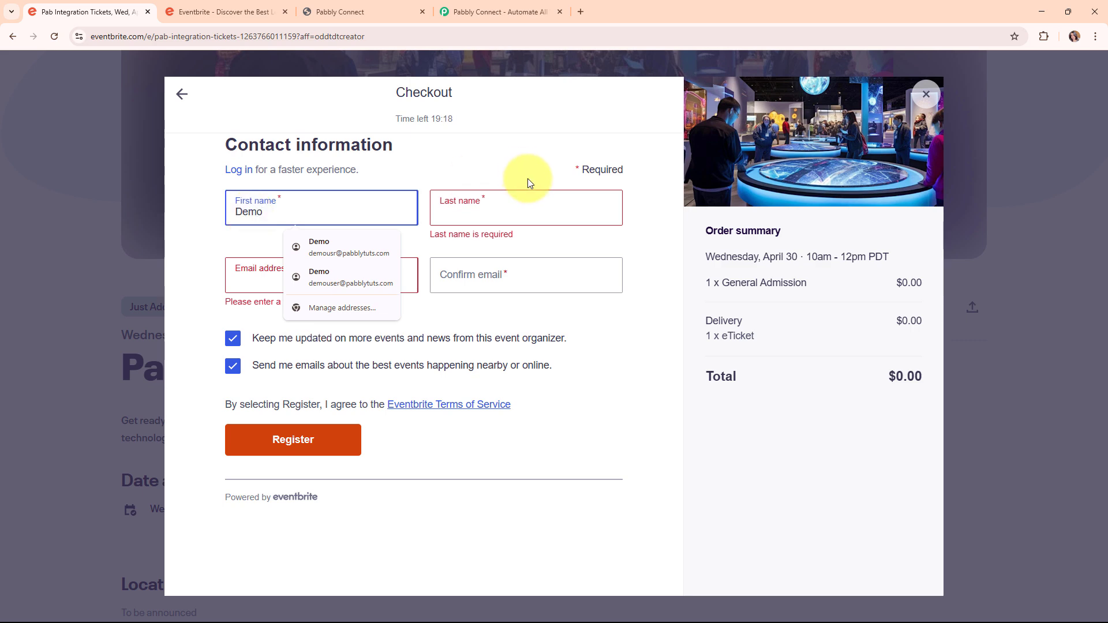
left_click(525, 208)
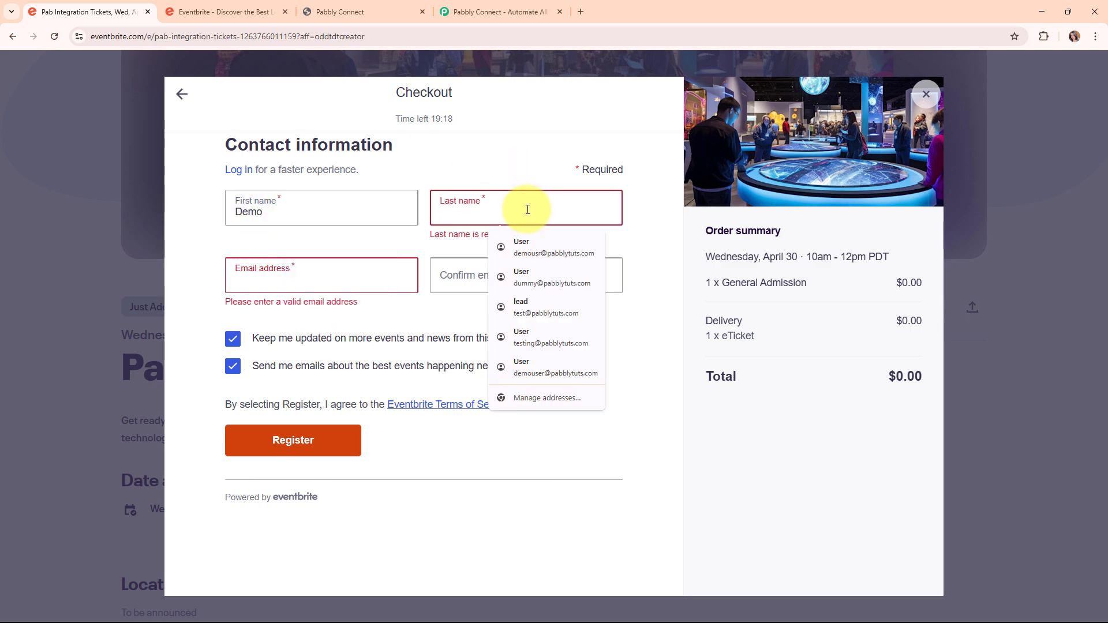
type("User")
left_click(318, 261)
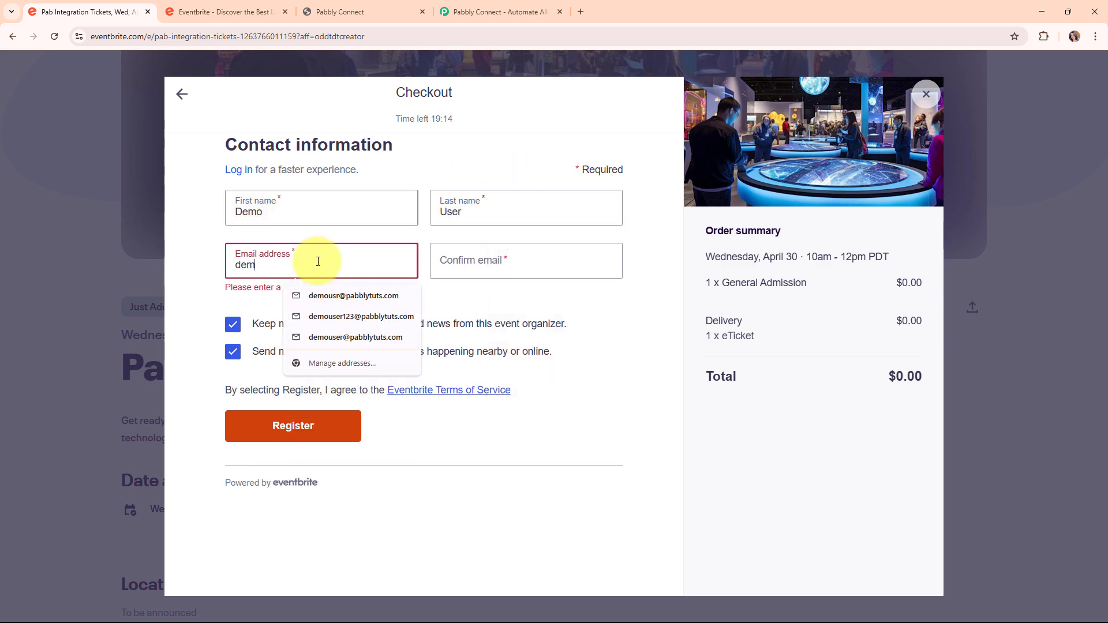
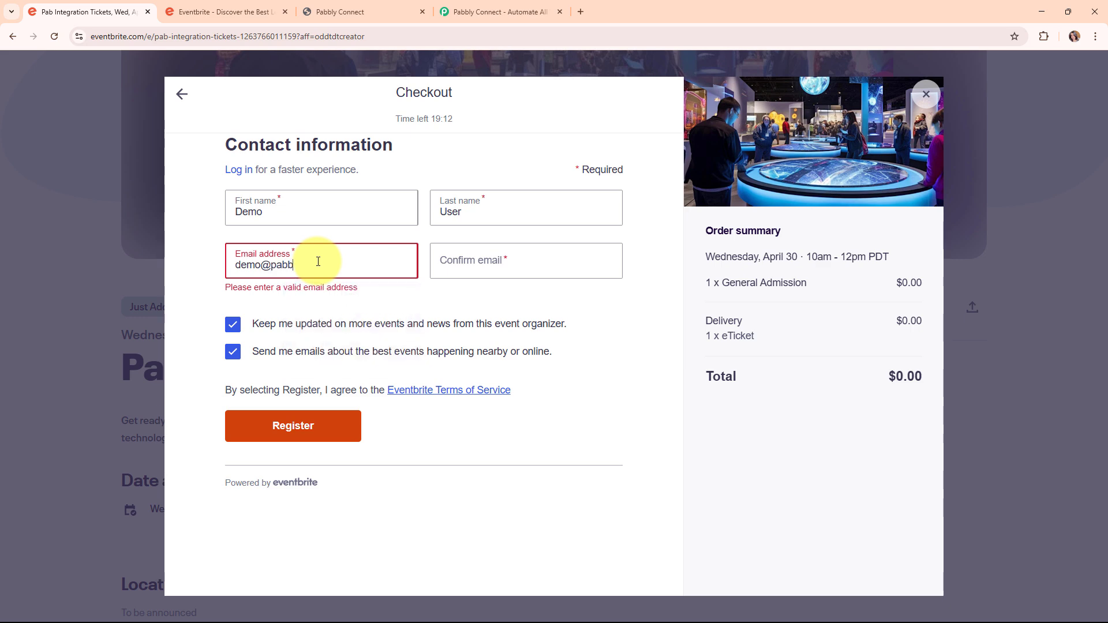
Confirm the attendee's e-mail from the saved suggestion, register the free ticket and close the confirmation.
left_click(540, 275)
type("d")
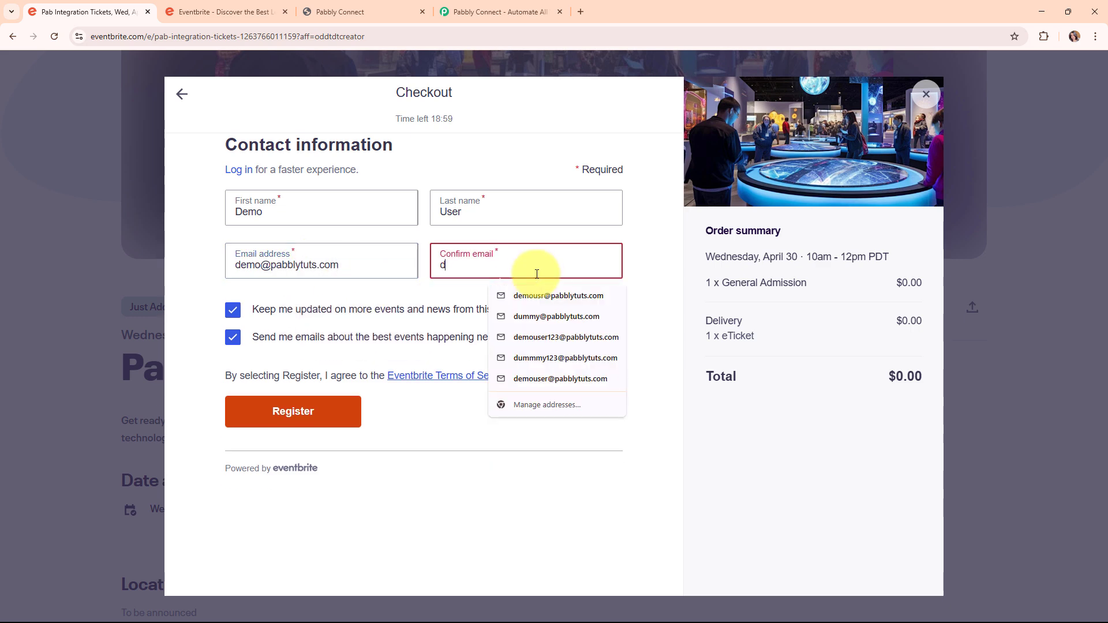
key("Down")
key("Return")
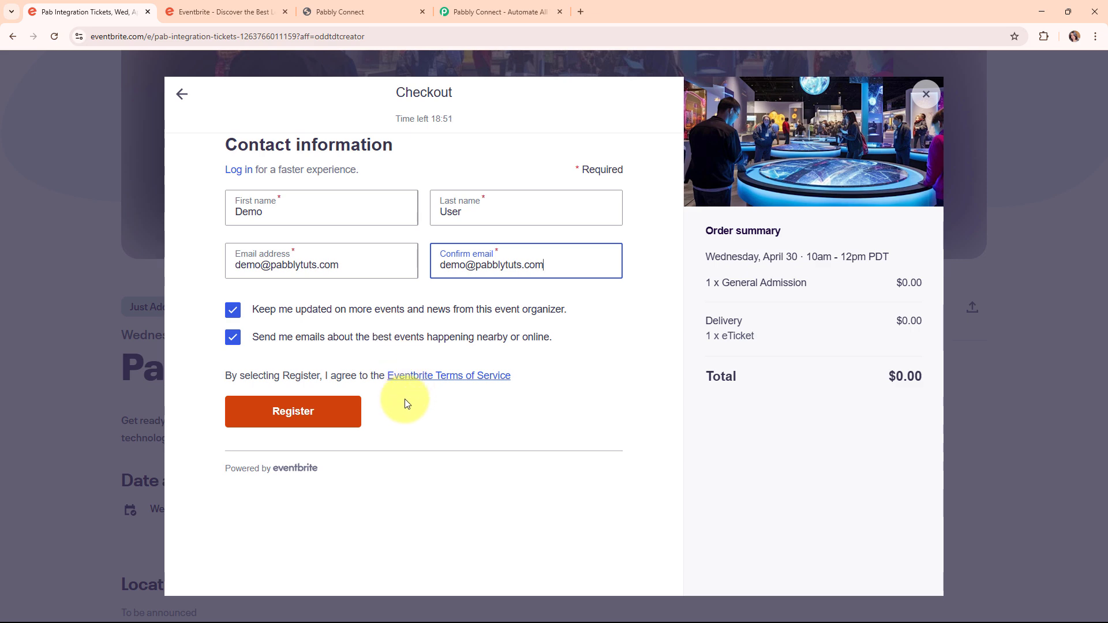
left_click(322, 422)
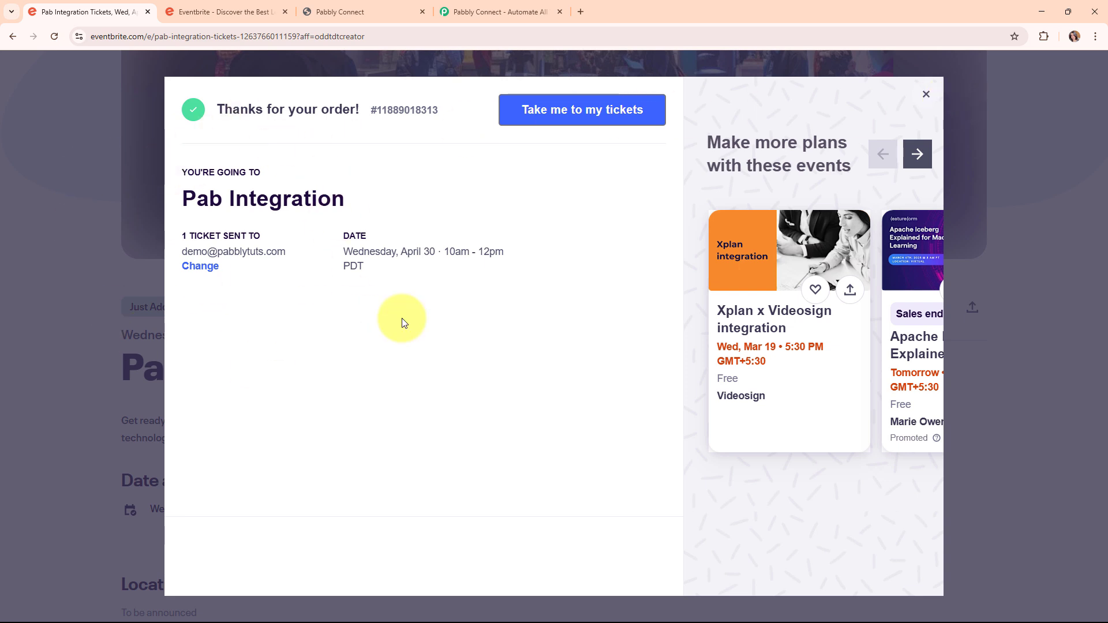
left_click(925, 93)
Reload the GoHighLevel contacts list to confirm the new attendee appears, making 13 records.
left_click(340, 12)
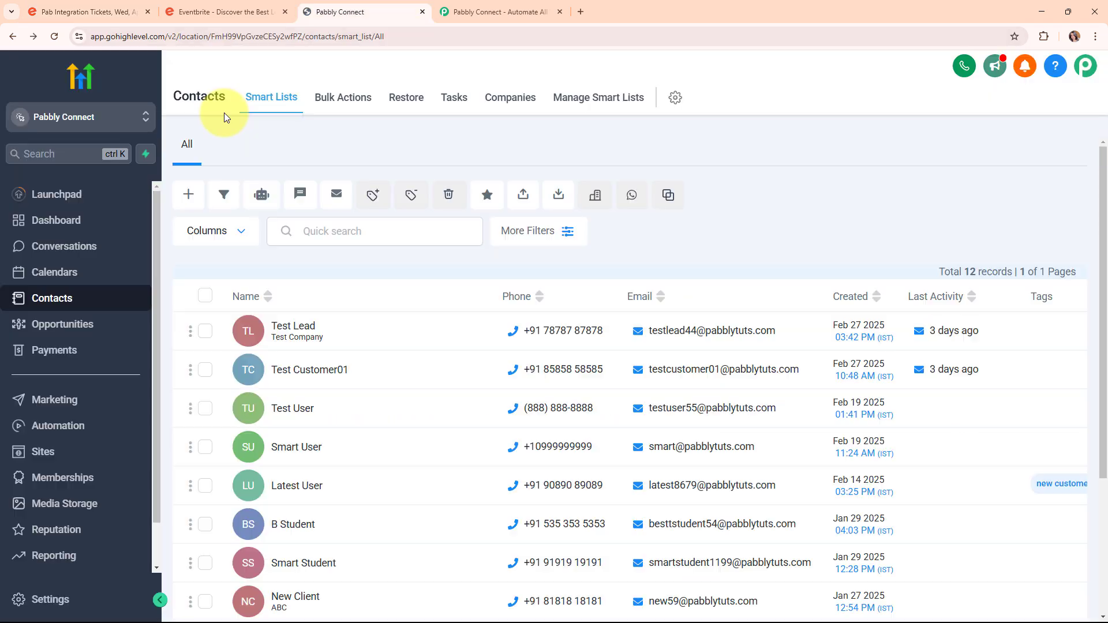
left_click(55, 36)
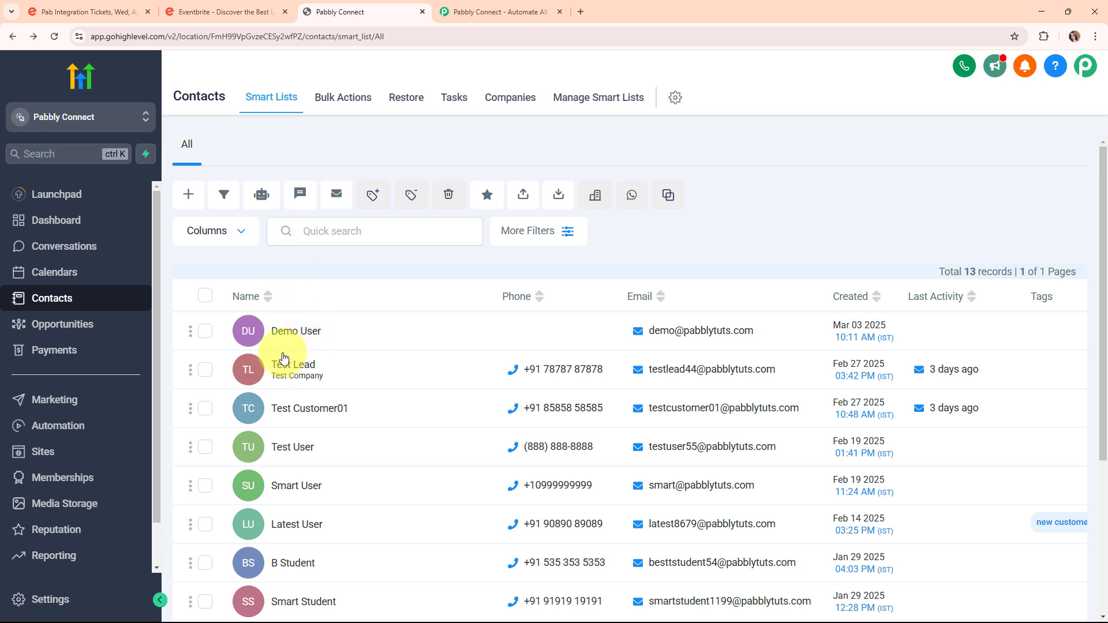
mouse_move(670, 337)
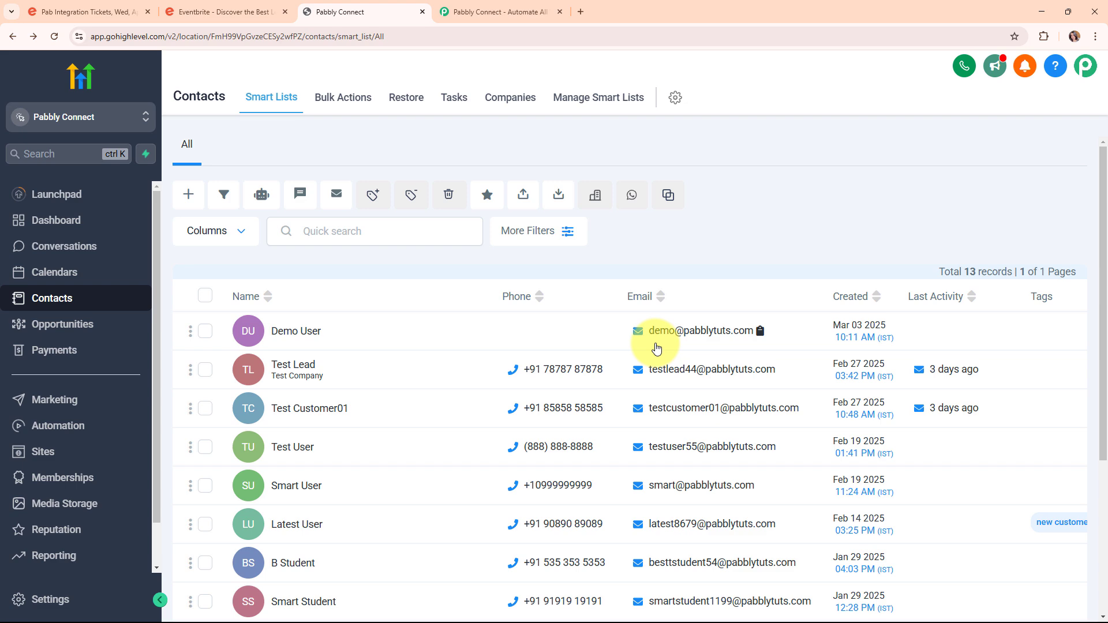
left_click(224, 12)
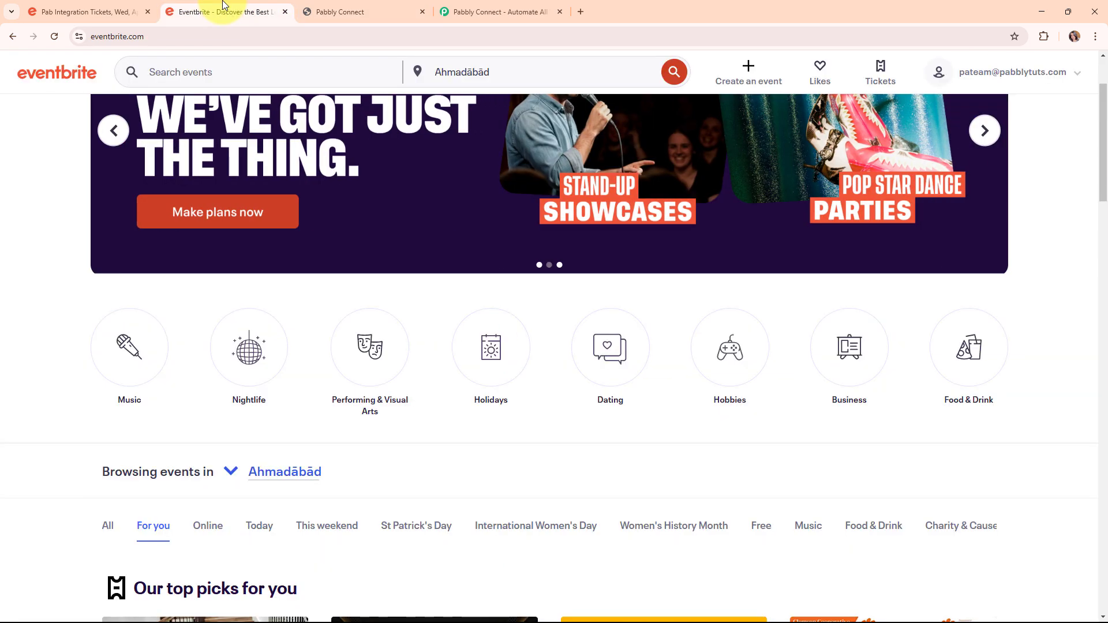
left_click(334, 11)
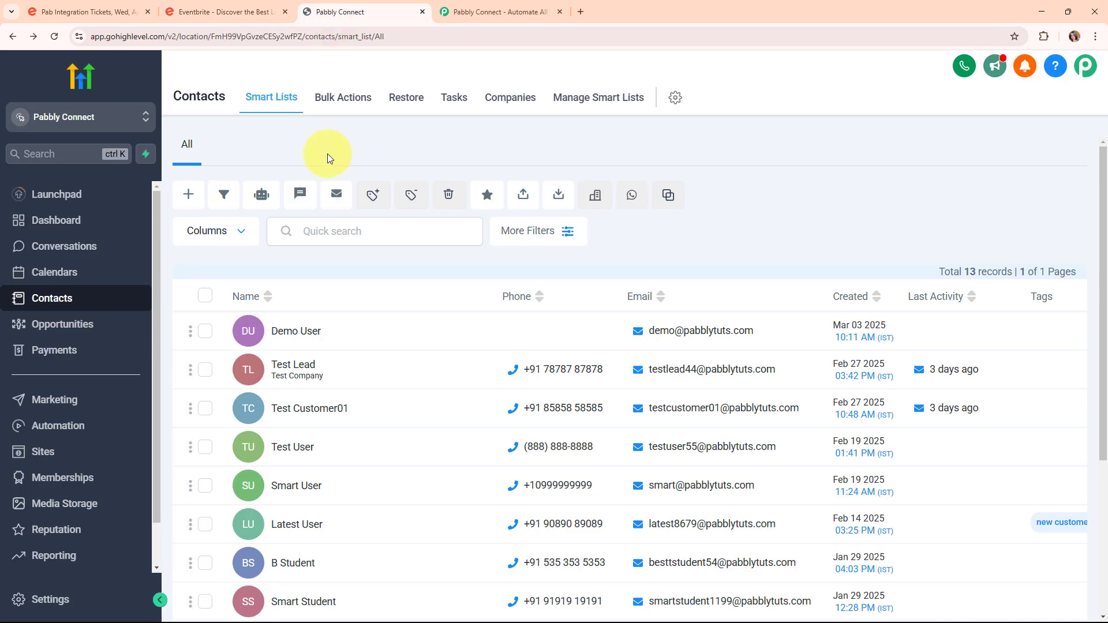
Dismiss the limited-time offer popup on the Pabbly Connect website.
left_click(502, 10)
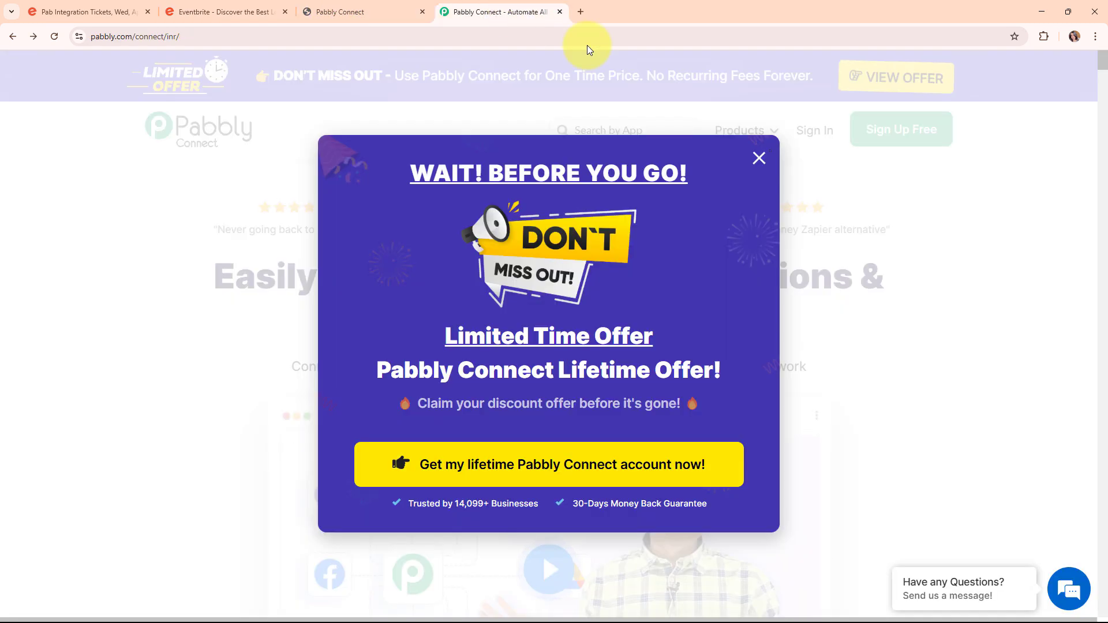
left_click(757, 156)
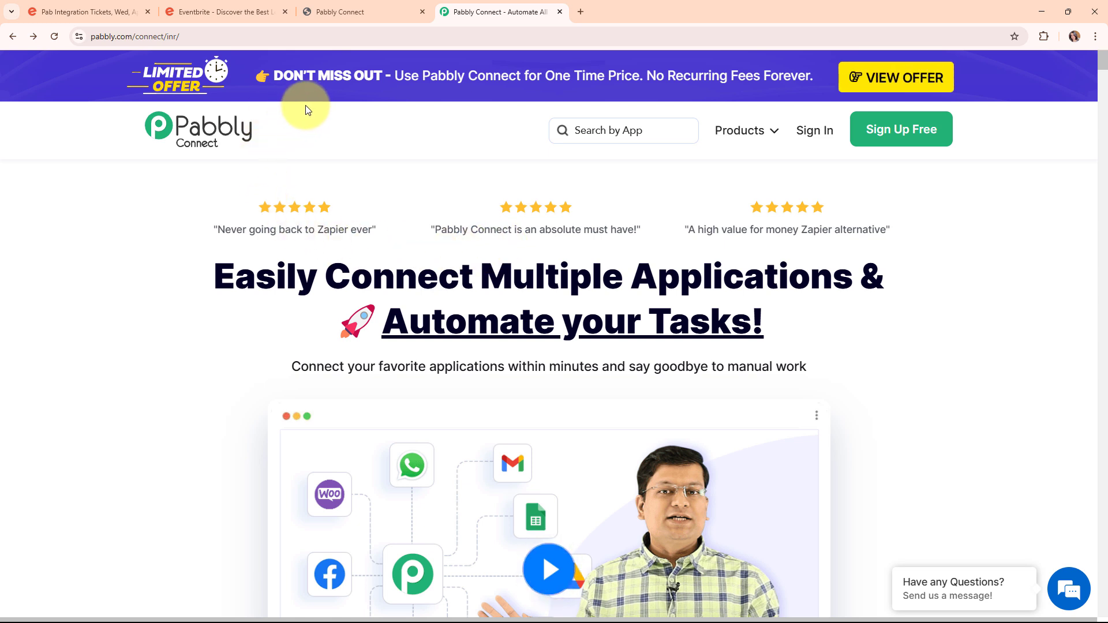
left_click(216, 37)
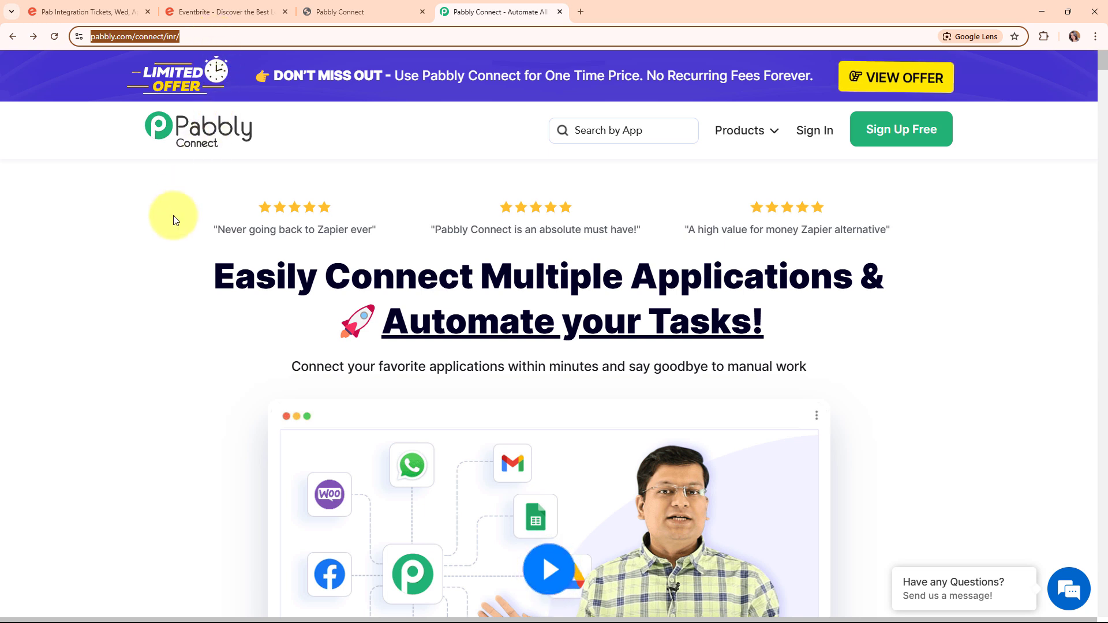
left_click(166, 235)
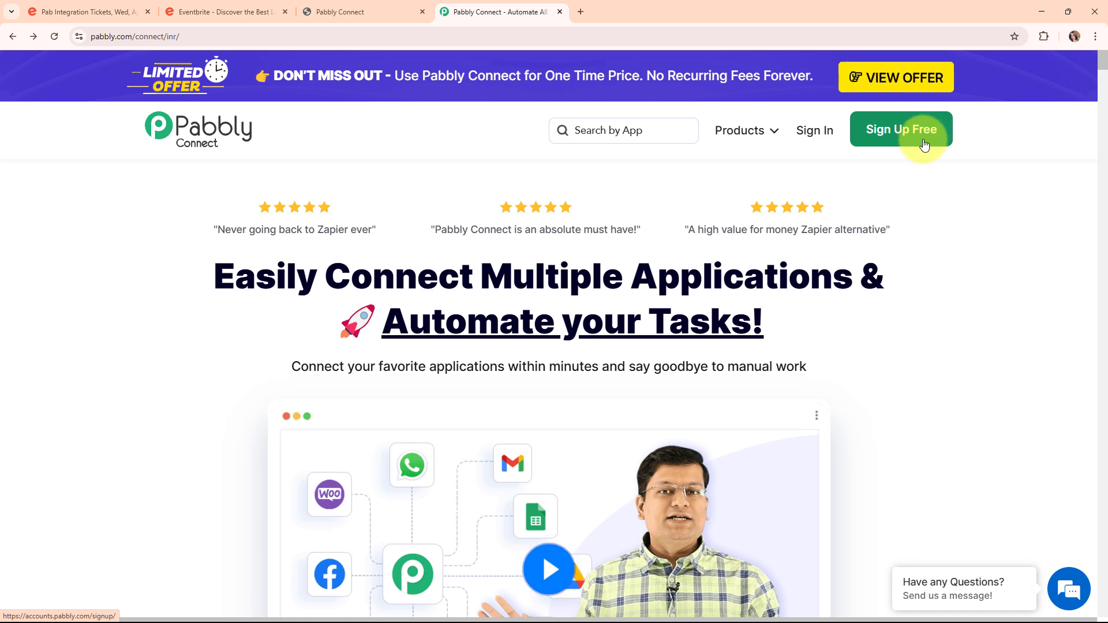
Sign in to Pabbly and launch Pabbly Connect from the All Pabbly Apps list.
left_click(820, 142)
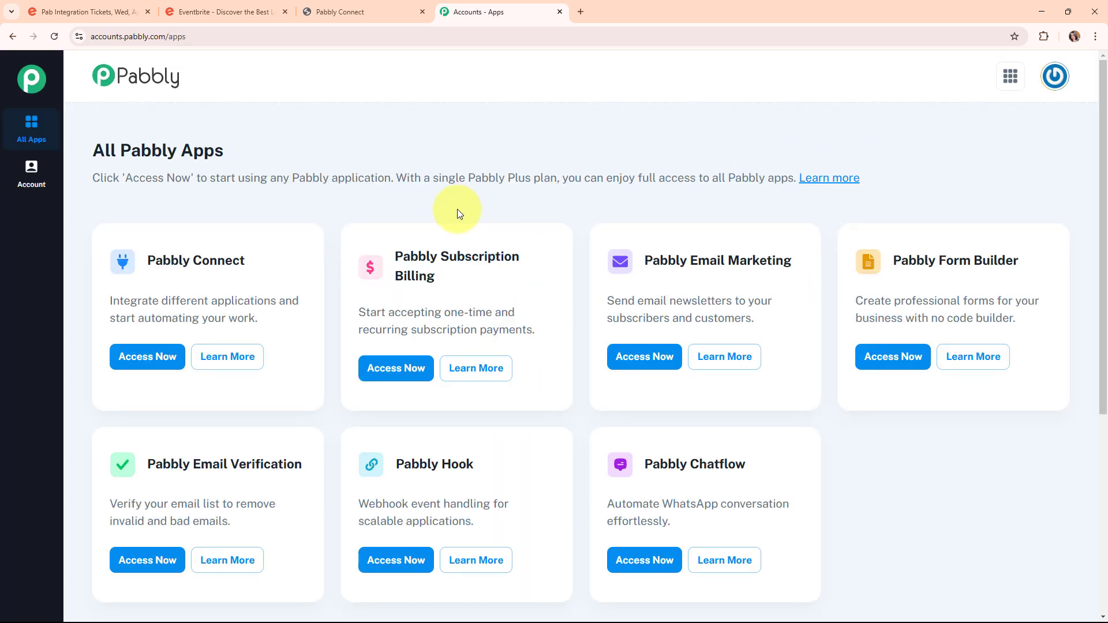
left_click_drag(93, 150, 308, 152)
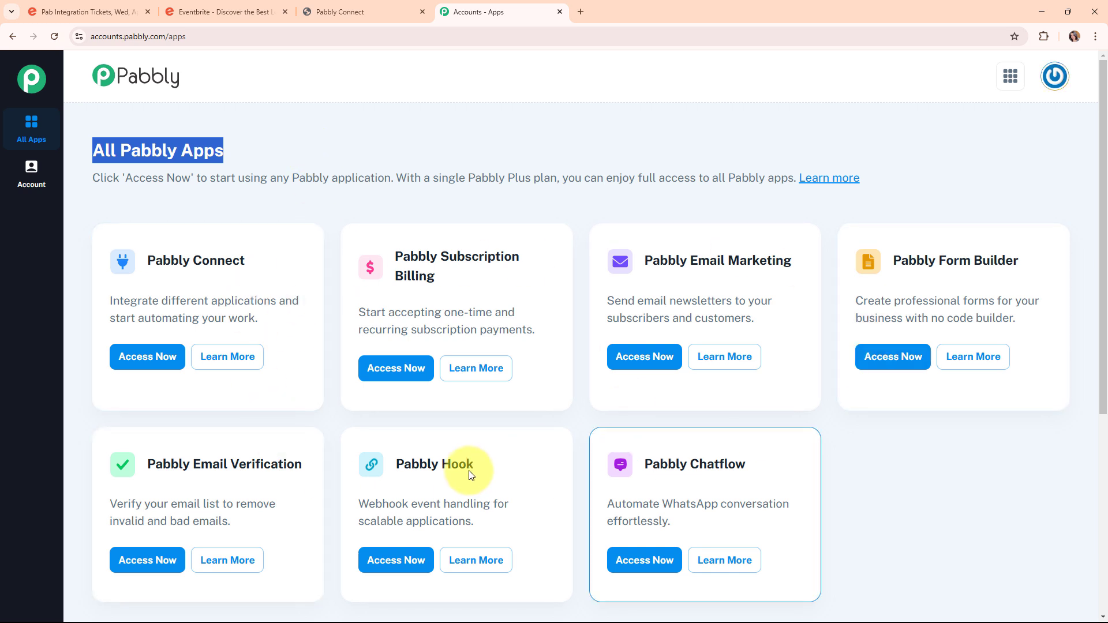
left_click(130, 361)
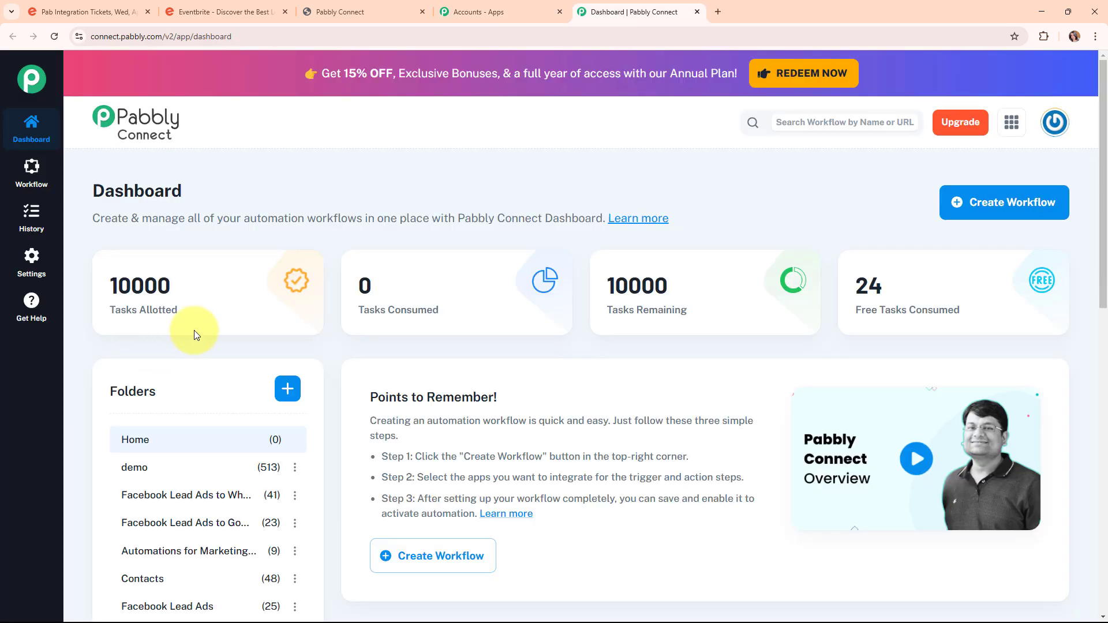
mouse_move(148, 259)
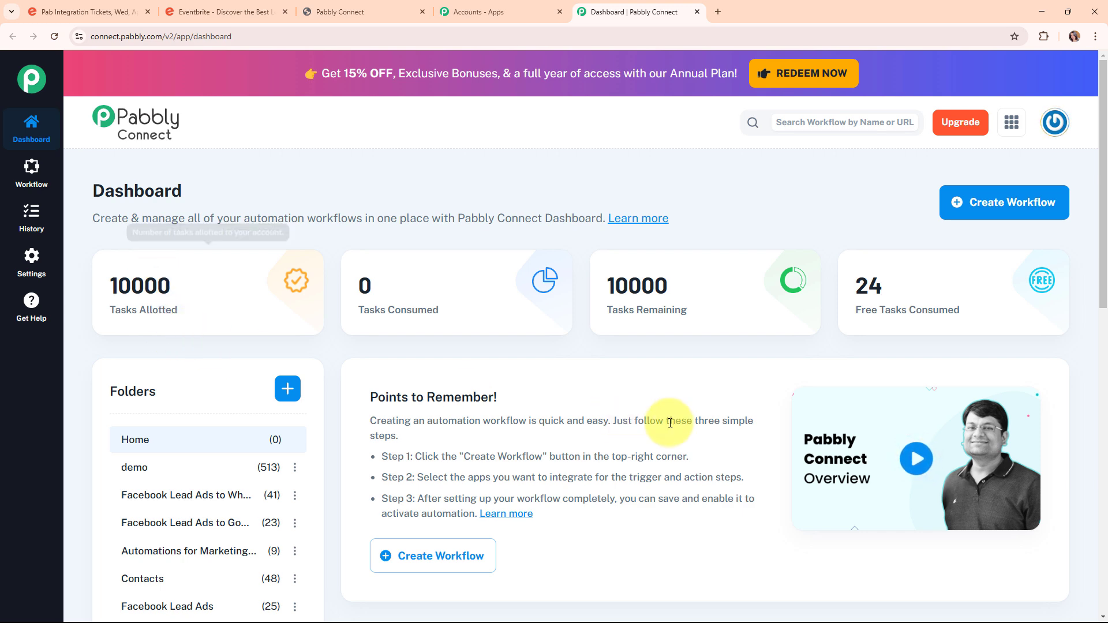
Start a new workflow named 'Create or Update GoHighLevel Contact for Eventbrite Registrant' in the Contacts folder.
left_click(997, 214)
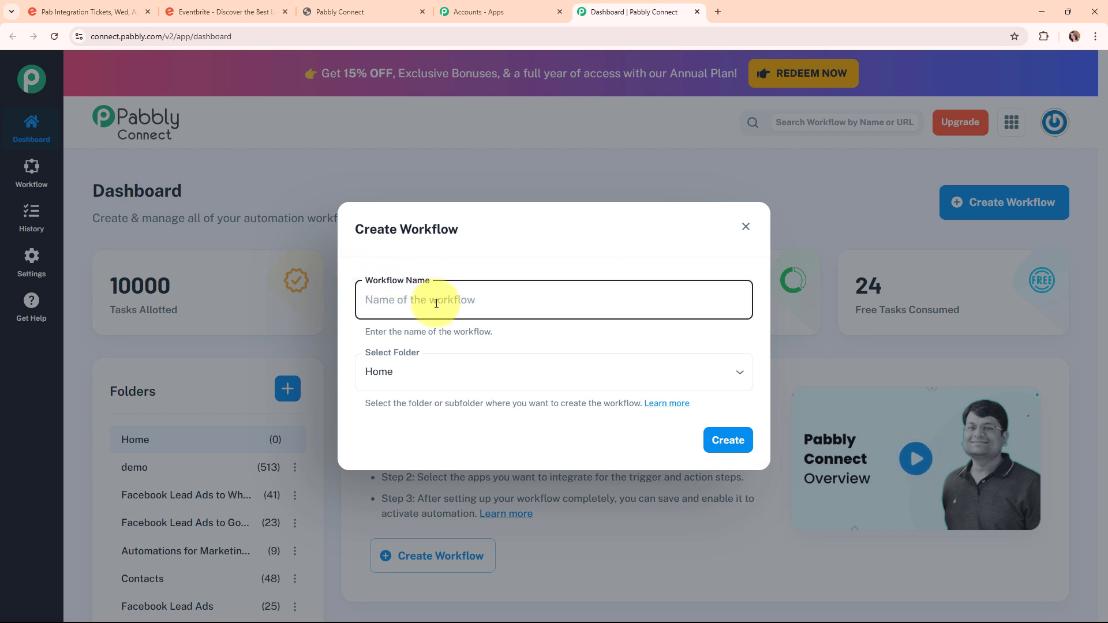
type("Create or Update GoHighLevel Contact for Eventbrite Registrant")
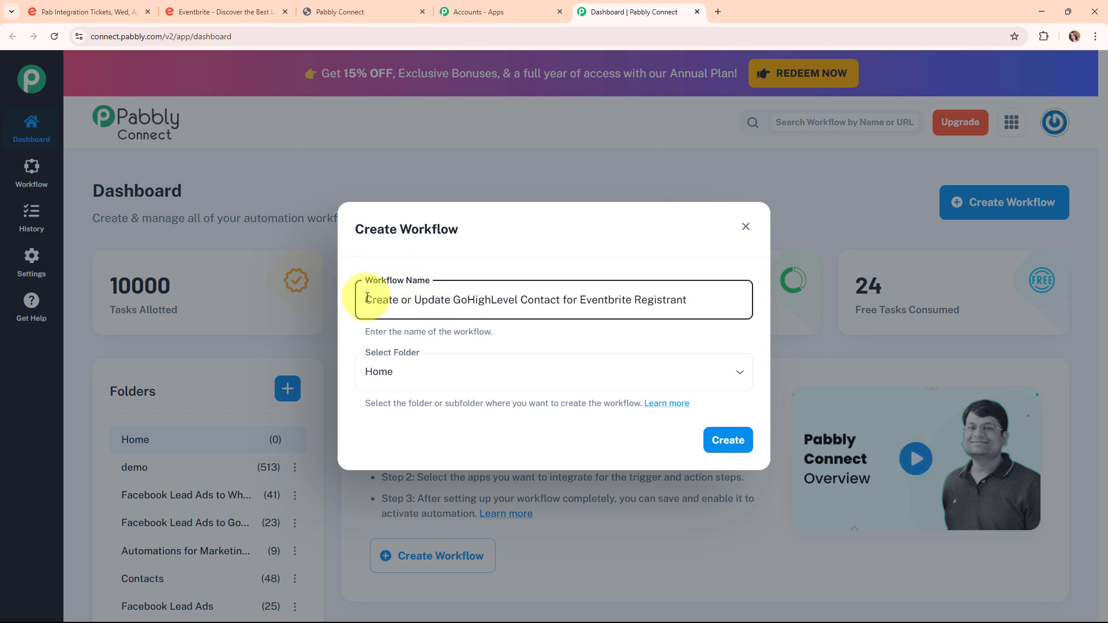
left_click_drag(367, 300, 716, 341)
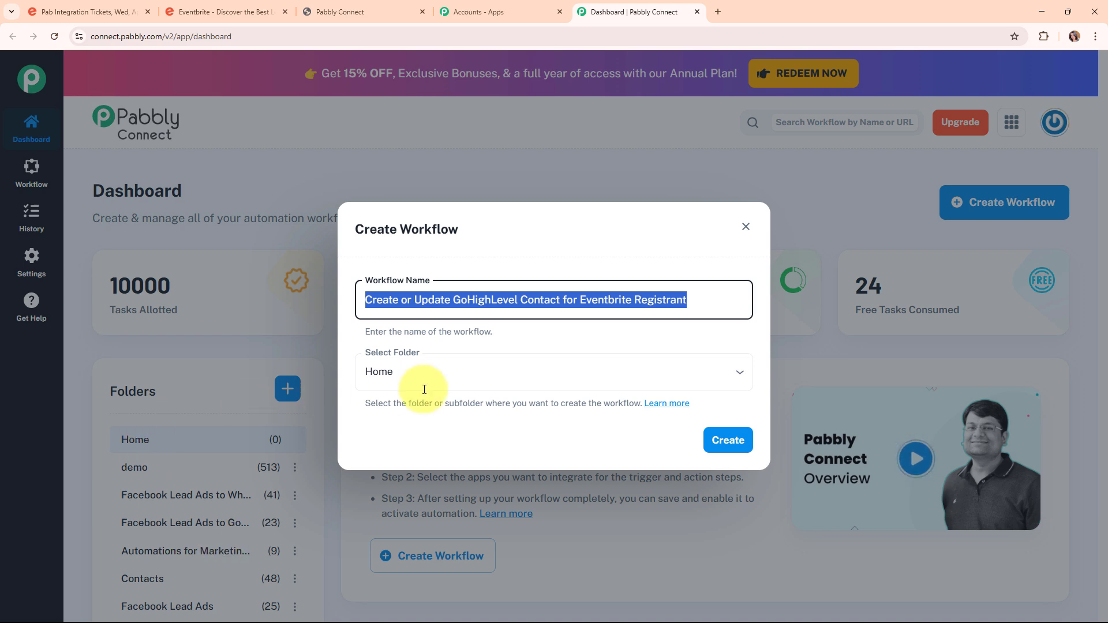
left_click(608, 369)
left_click(447, 275)
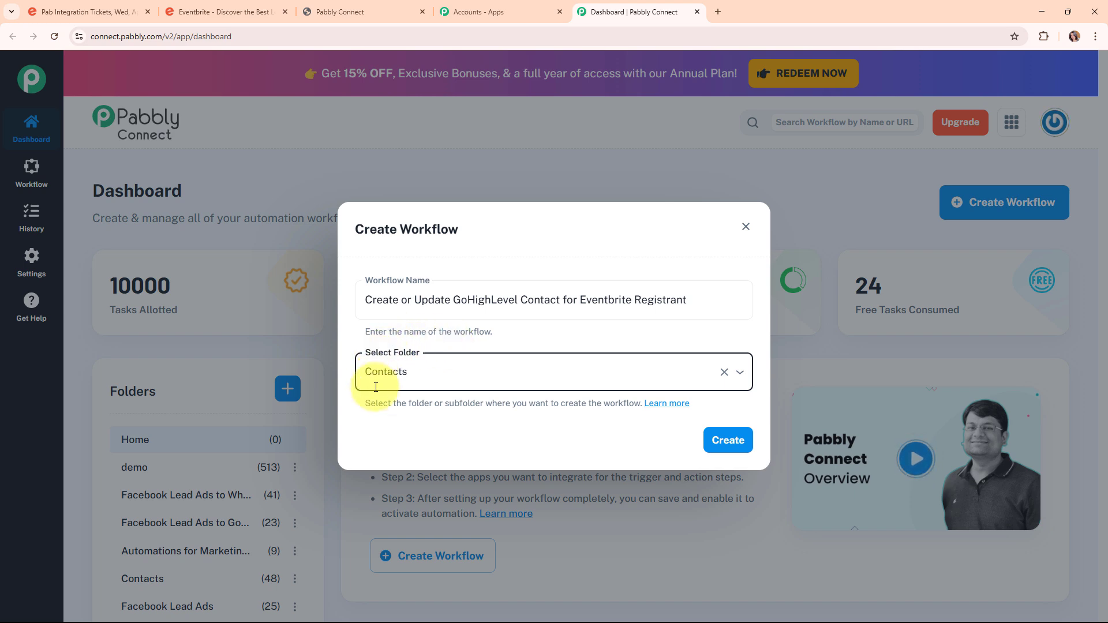
Read the folder help article, then create the workflow.
left_click(658, 406)
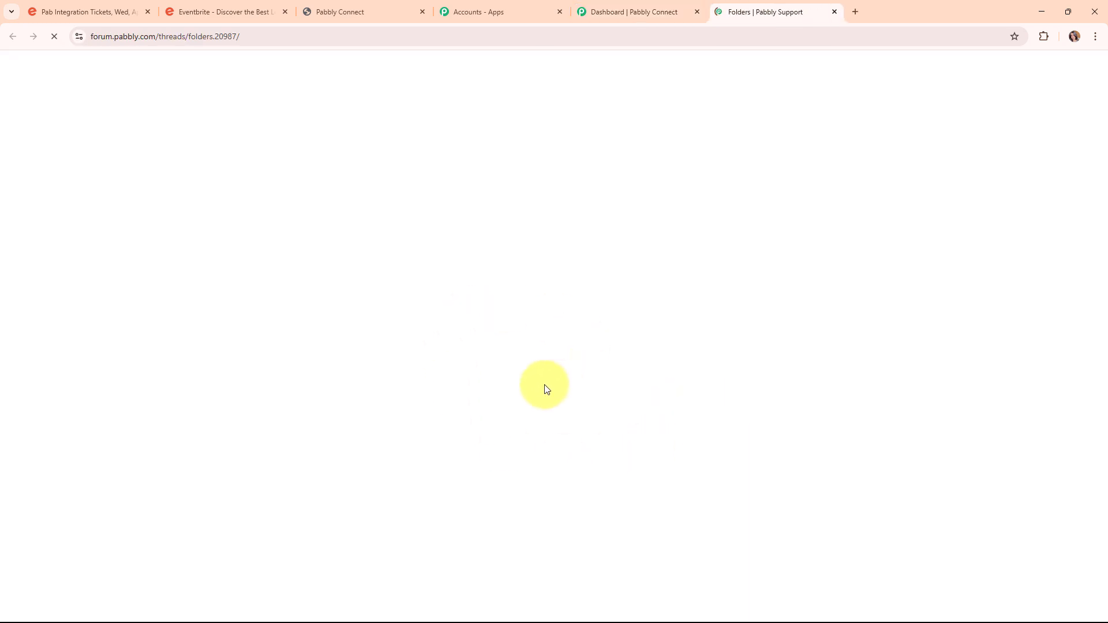
scroll(544, 385, "down", 10)
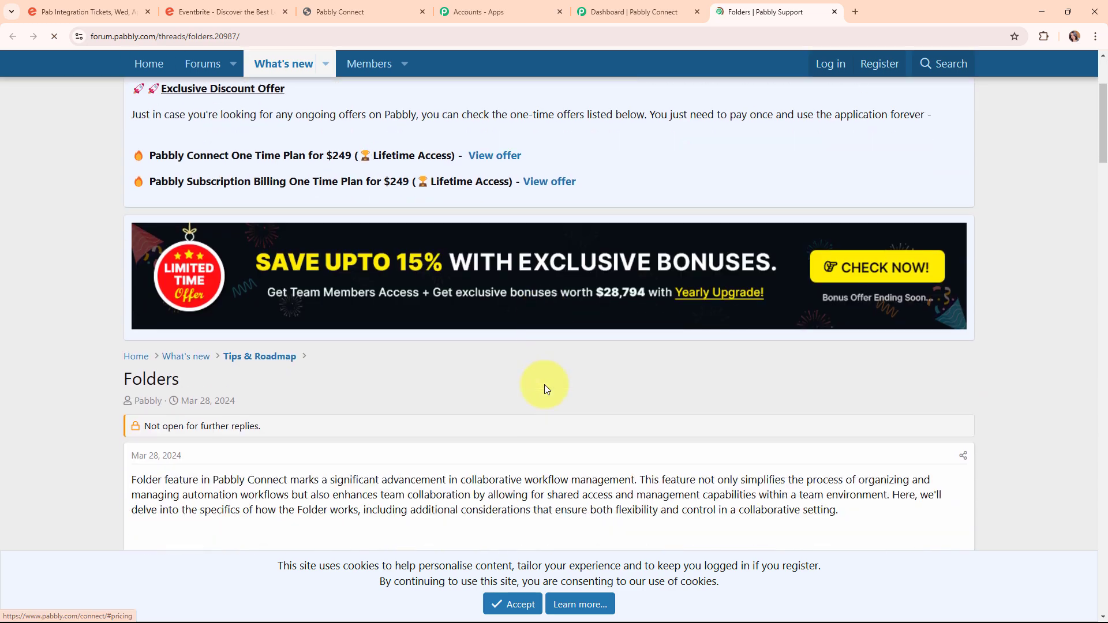
scroll(542, 385, "down", 12)
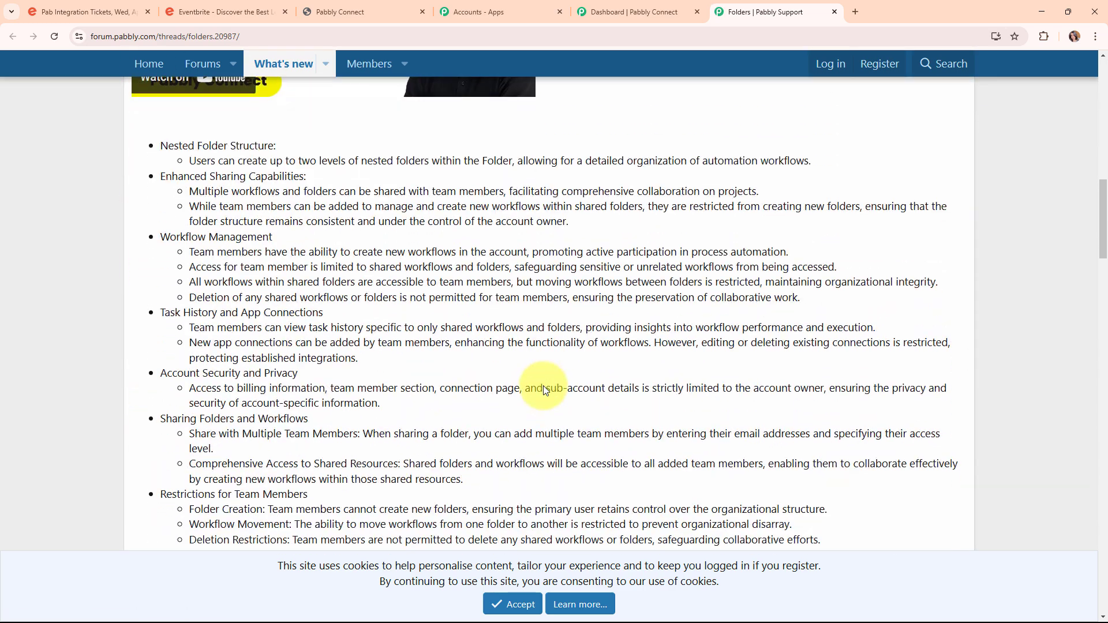
scroll(543, 385, "down", 2)
scroll(541, 387, "up", 15)
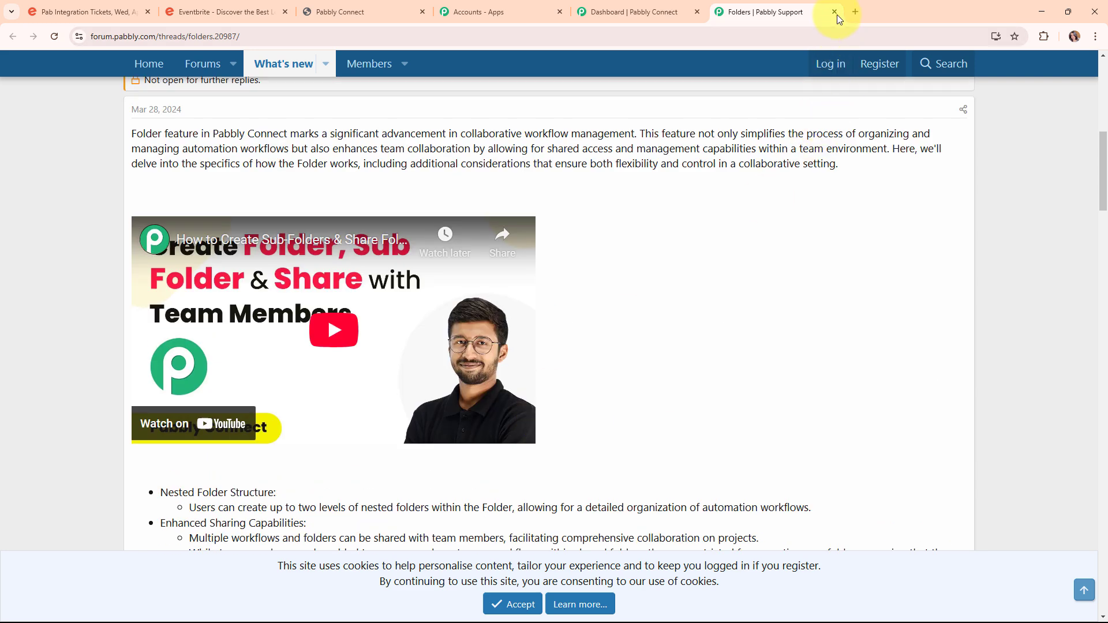
left_click(835, 12)
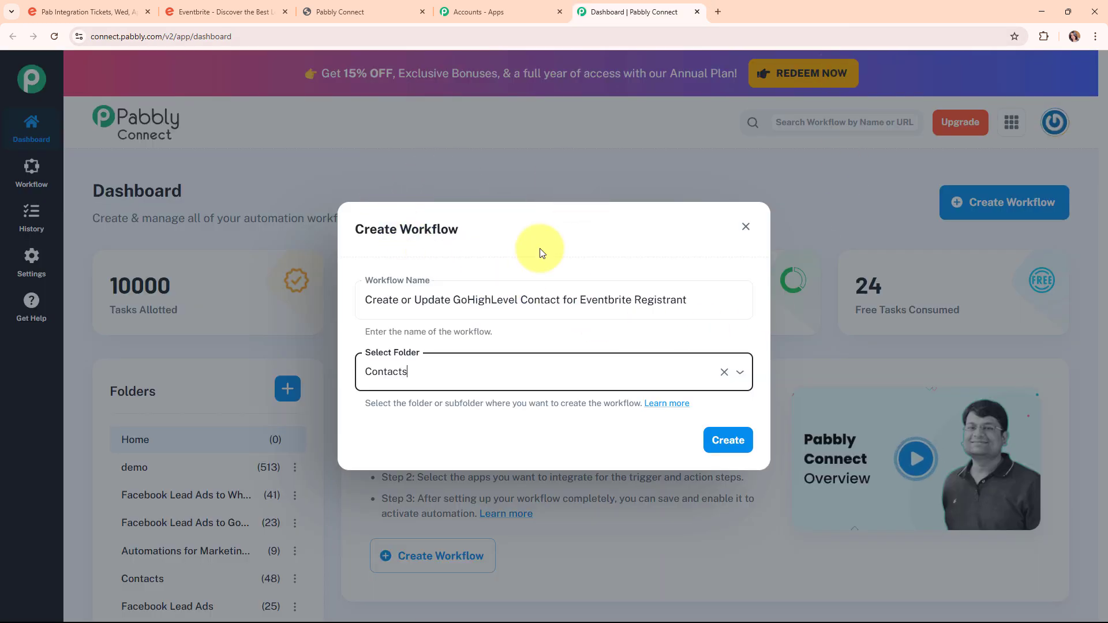
left_click(740, 452)
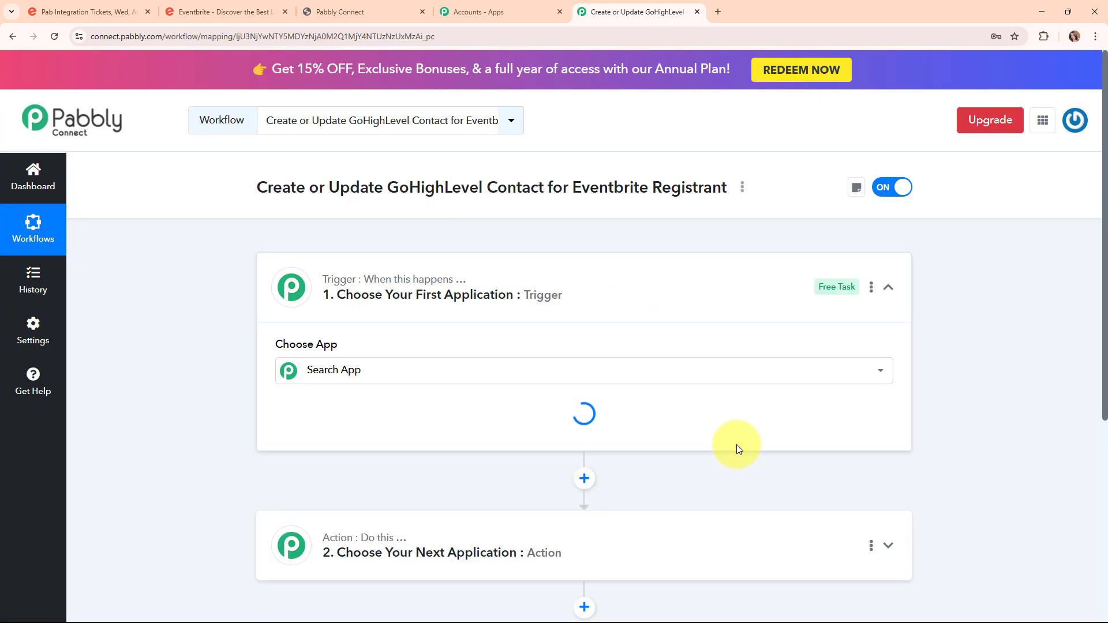
Set the trigger app to Eventbrite, found by searching 'eve', with the New Order event.
left_click(887, 290)
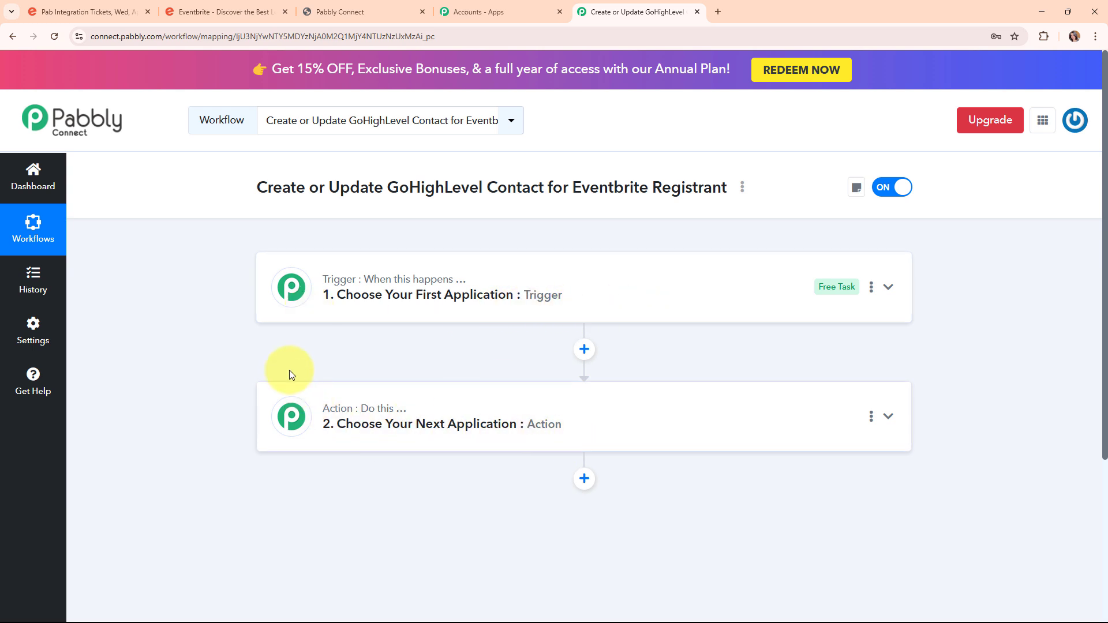
left_click(763, 287)
left_click(453, 376)
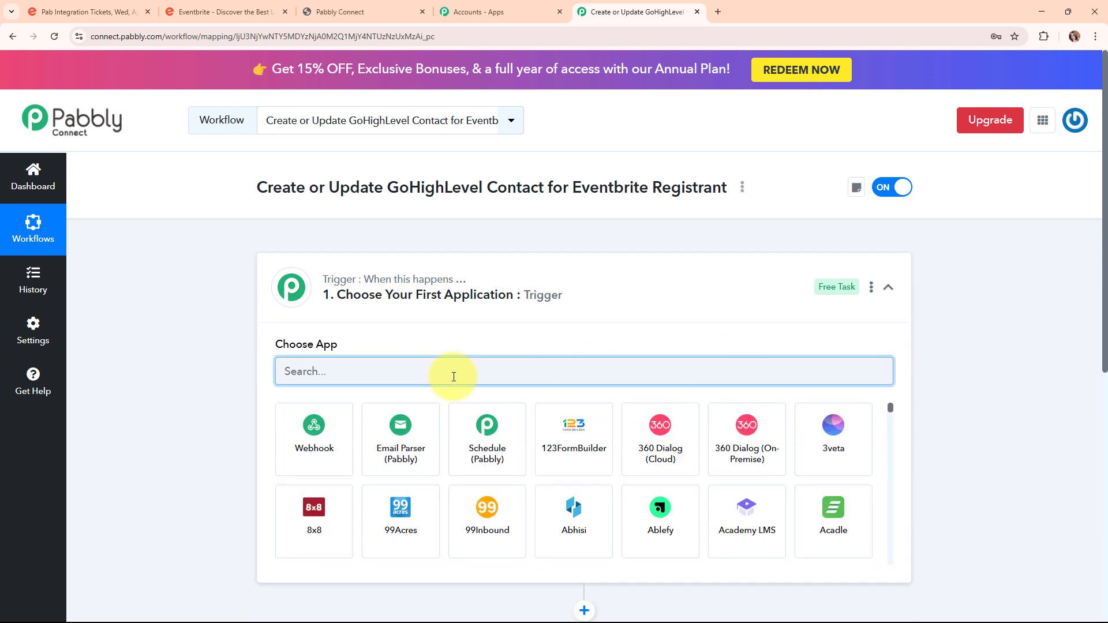
type("eve")
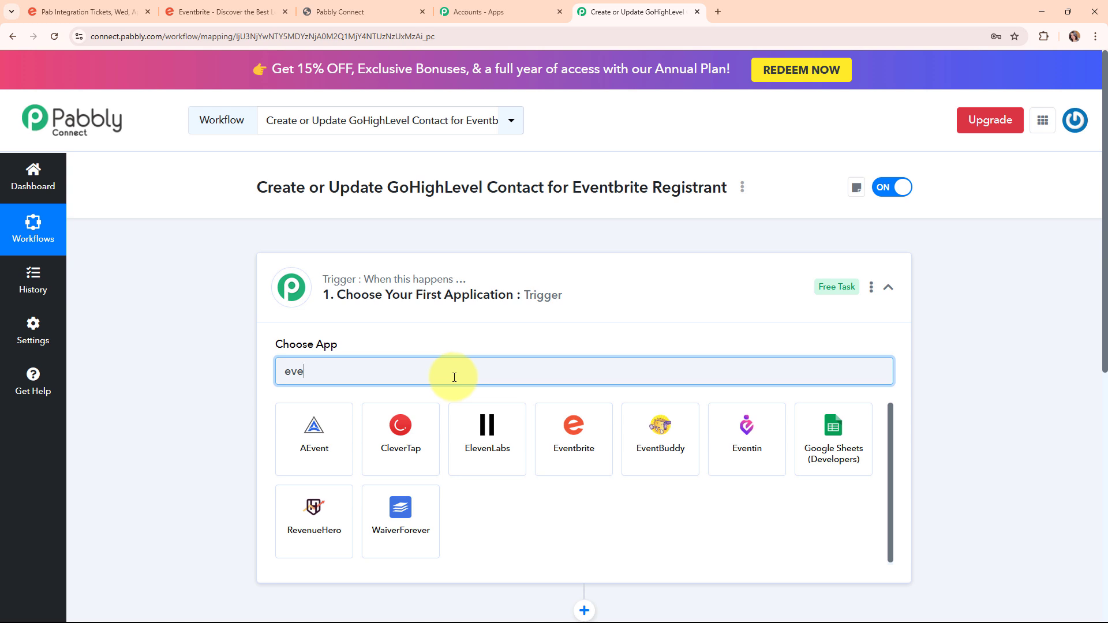
left_click(598, 450)
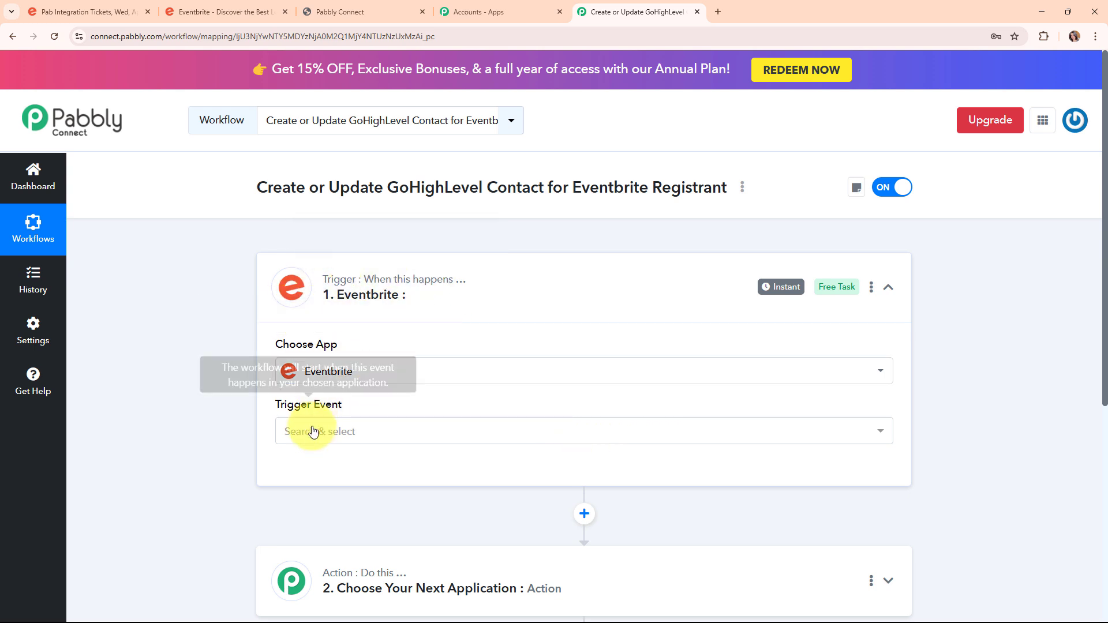
left_click(369, 434)
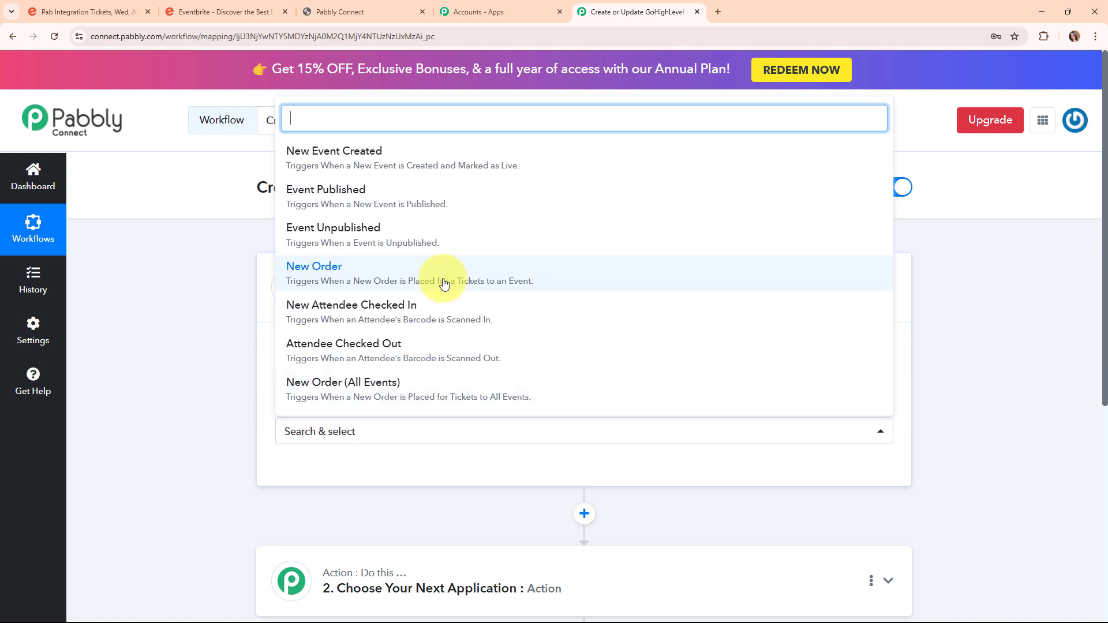
left_click(444, 283)
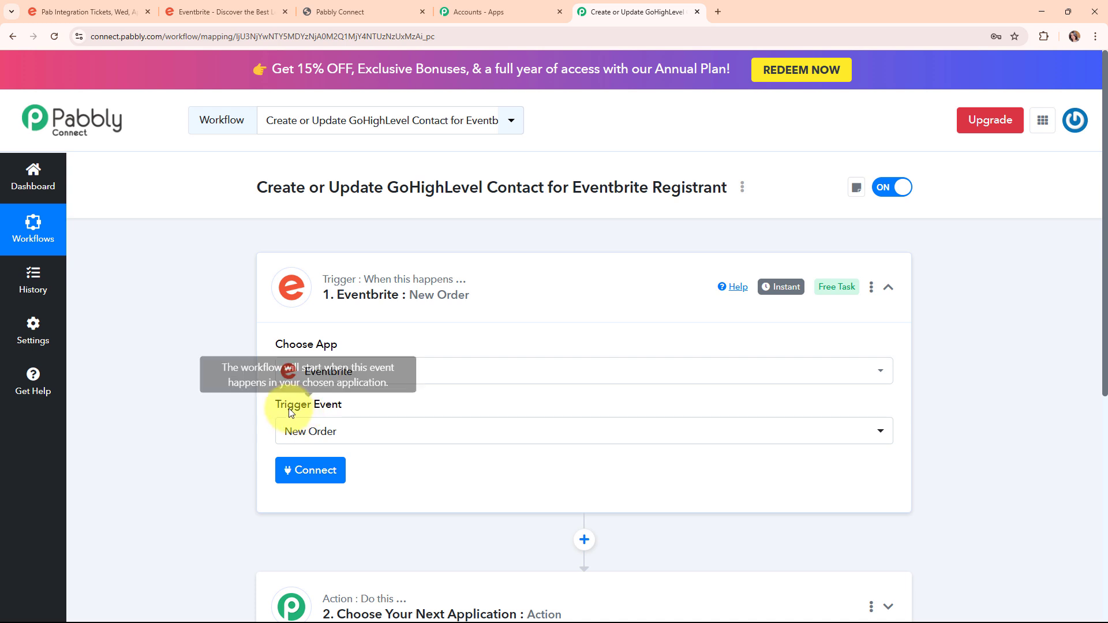
Add a new Eventbrite connection for the trigger and allow Pabbly Connect account access.
left_click(305, 473)
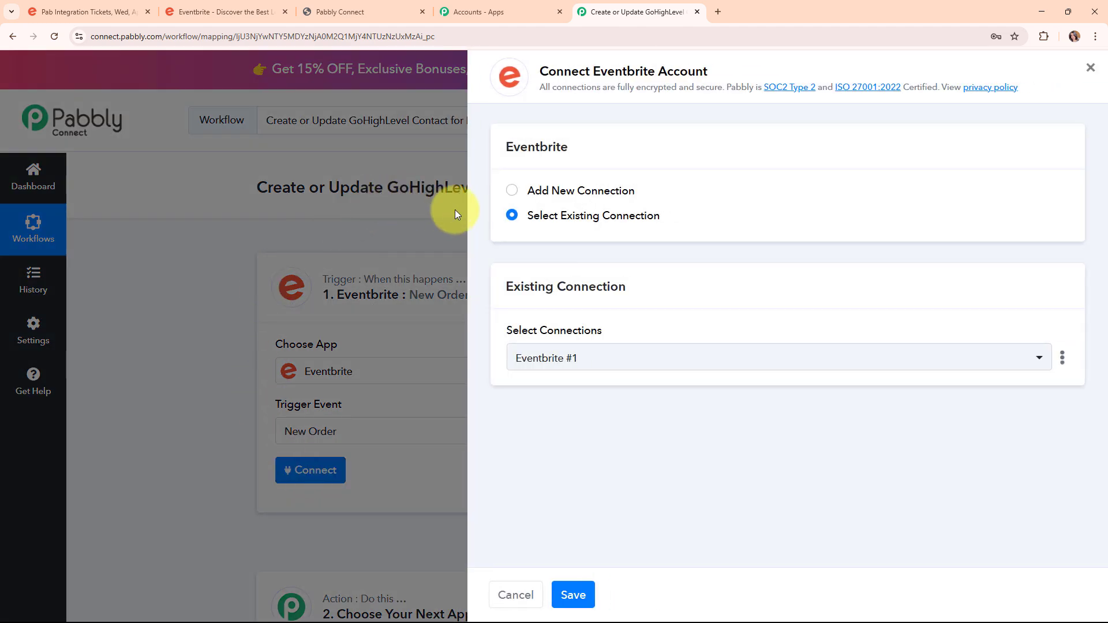
left_click(512, 191)
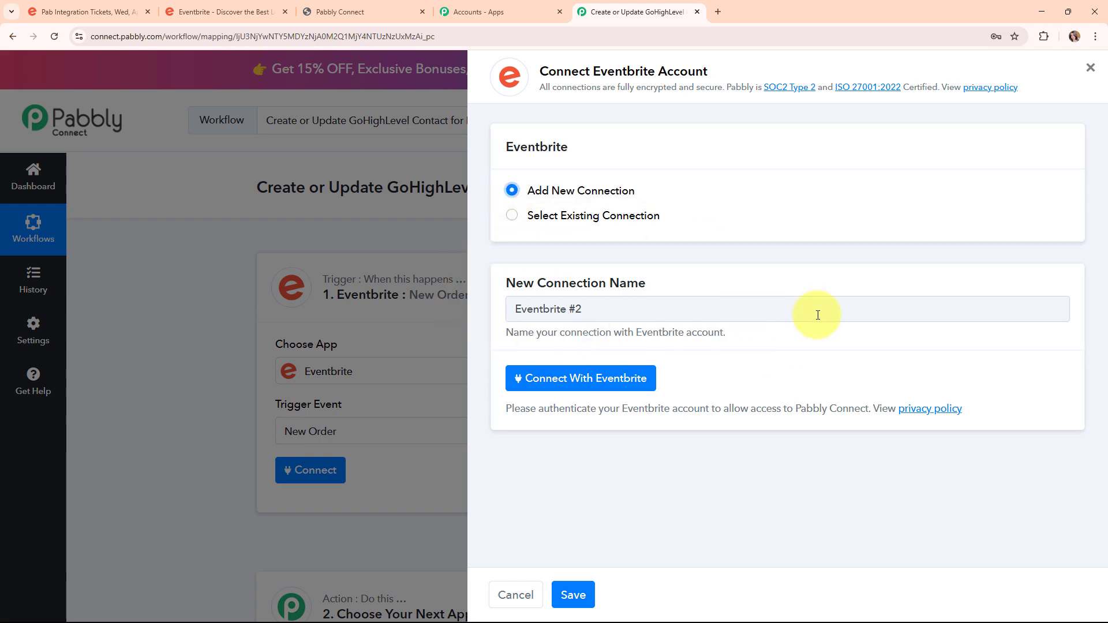
left_click(638, 379)
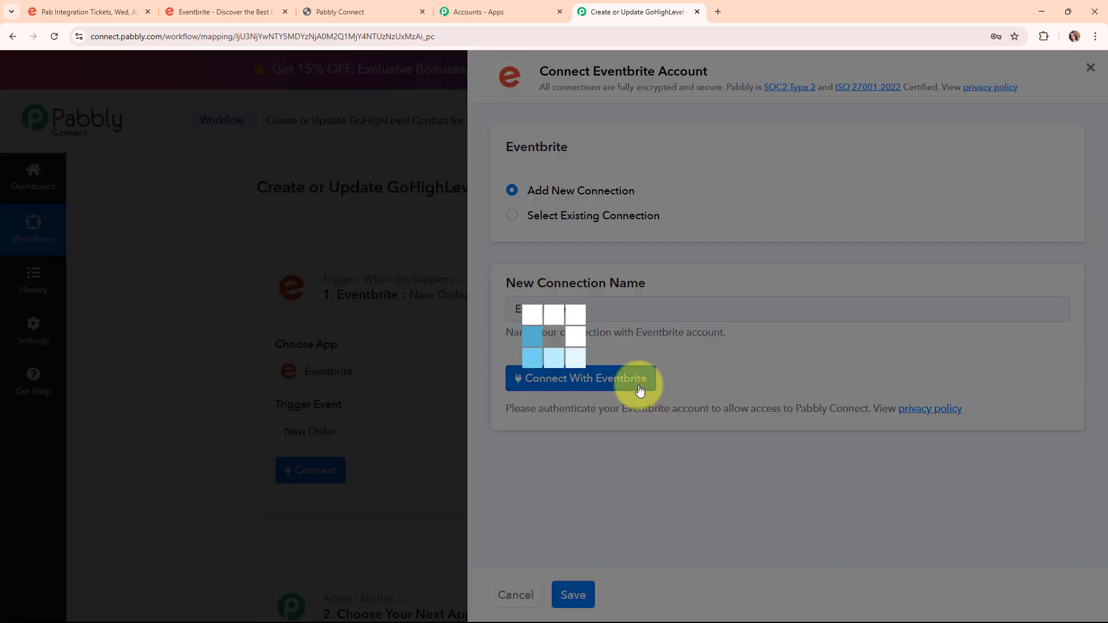
scroll(348, 309, "down", 3)
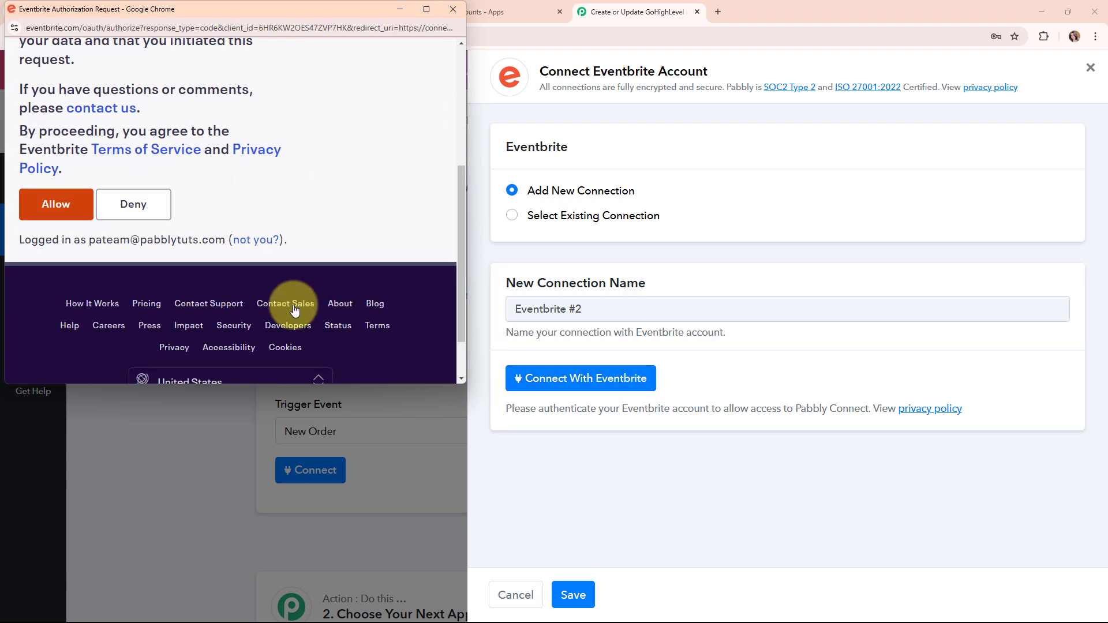
left_click(57, 205)
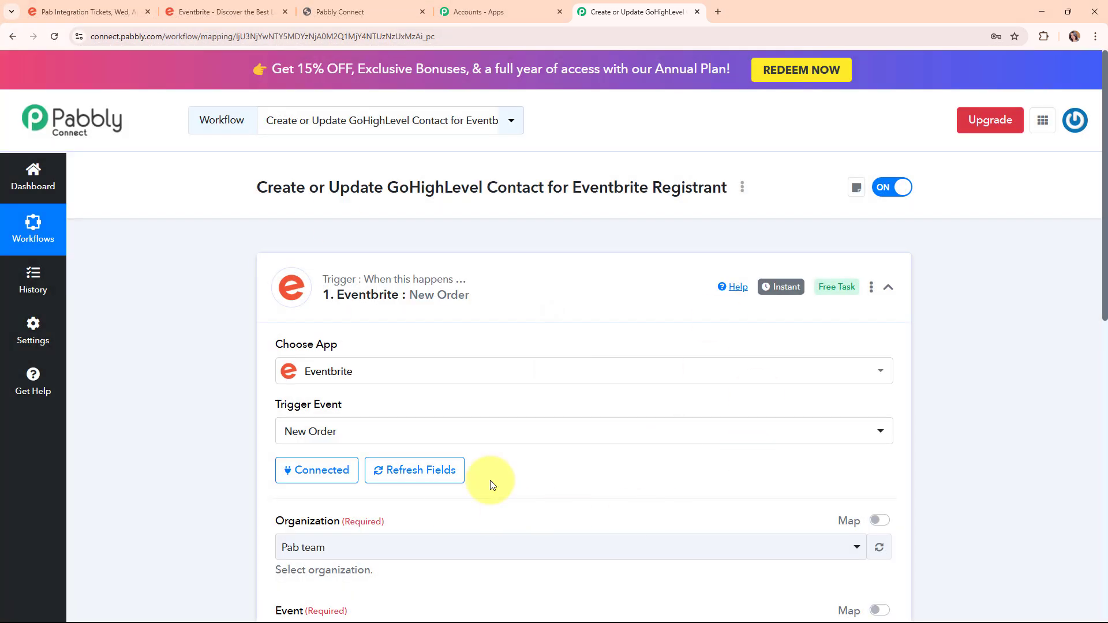
Choose organization Pab team and event Pab Integration, then save and send a test request.
scroll(656, 464, "down", 5)
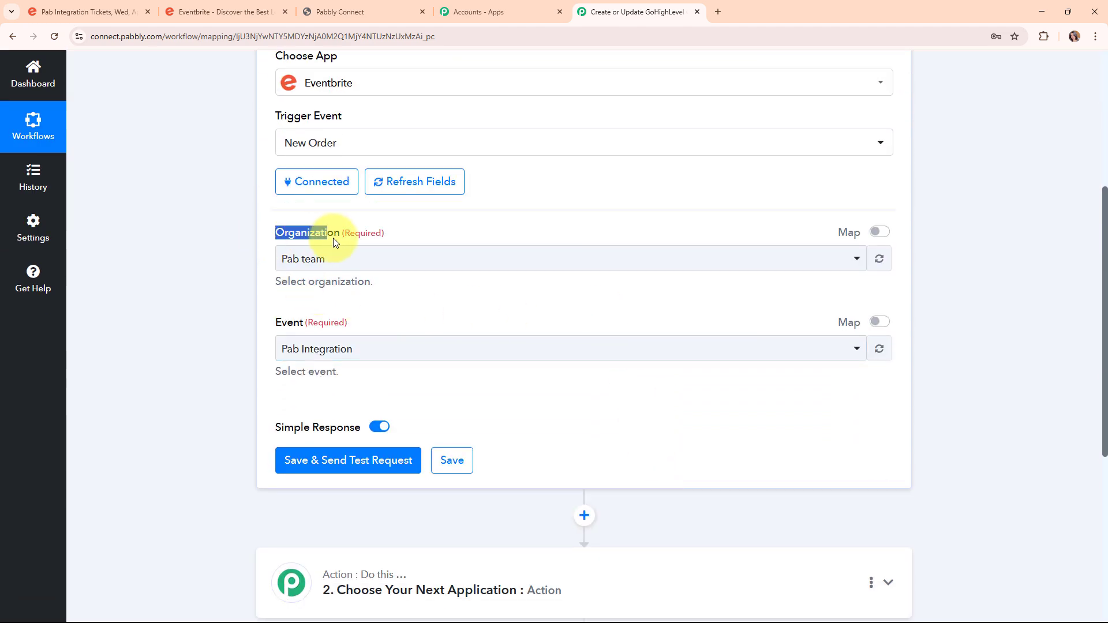
left_click_drag(276, 322, 300, 321)
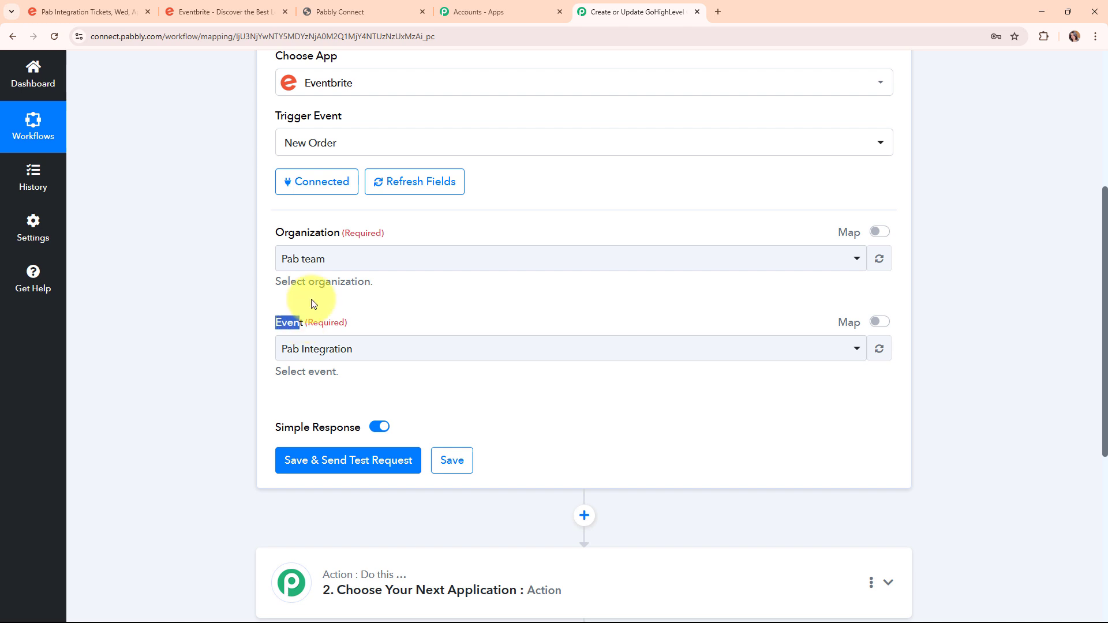
left_click(566, 268)
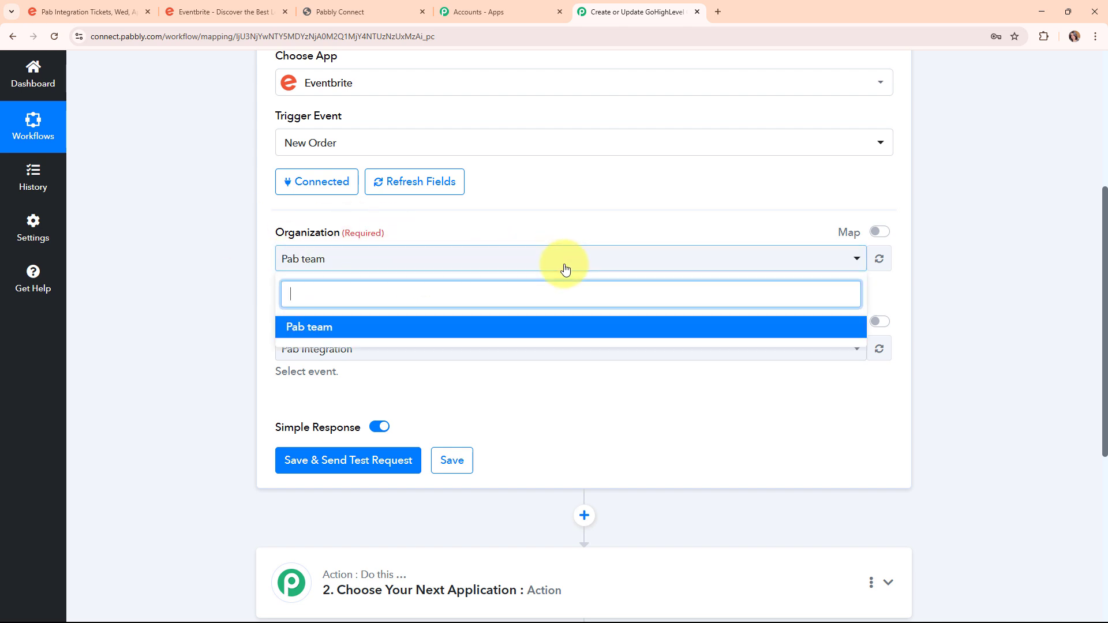
left_click(326, 333)
left_click_drag(272, 330, 314, 330)
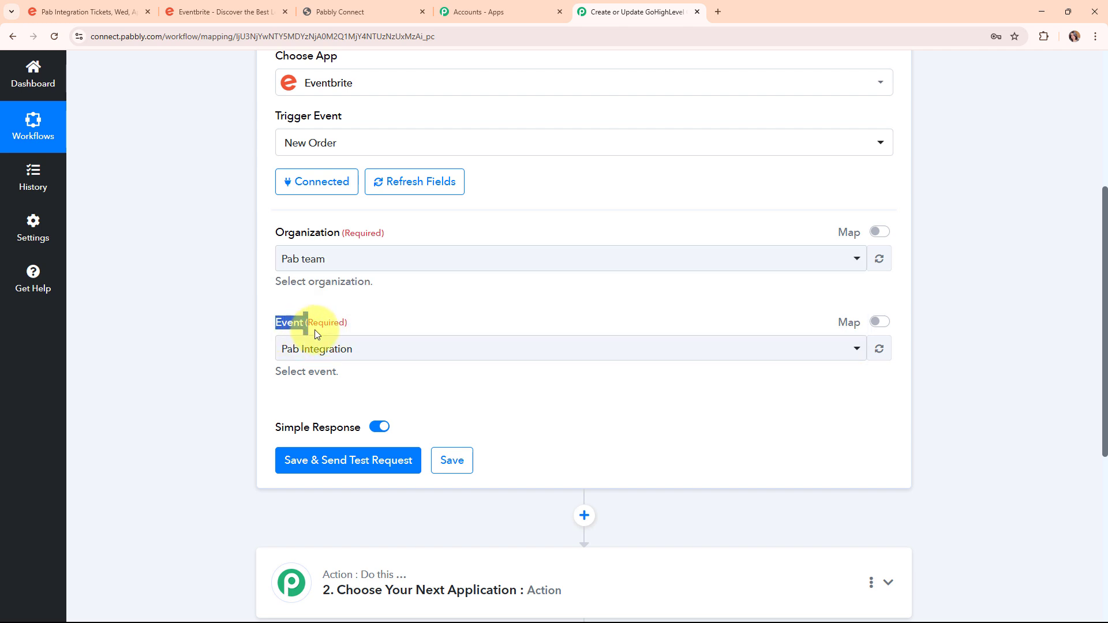
left_click(534, 353)
left_click(500, 421)
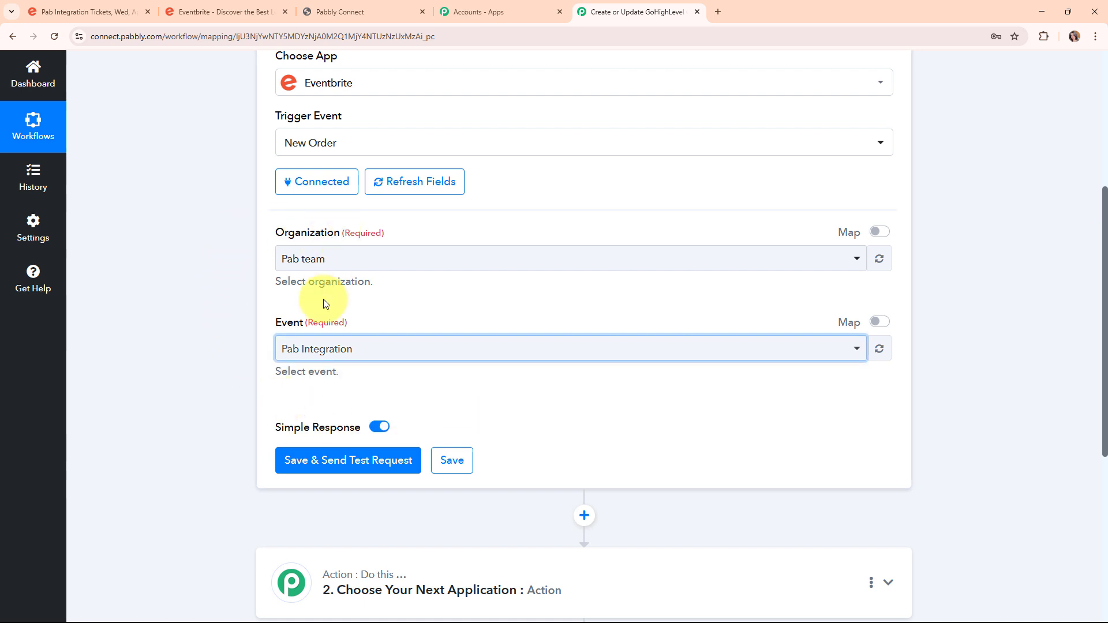
left_click(318, 470)
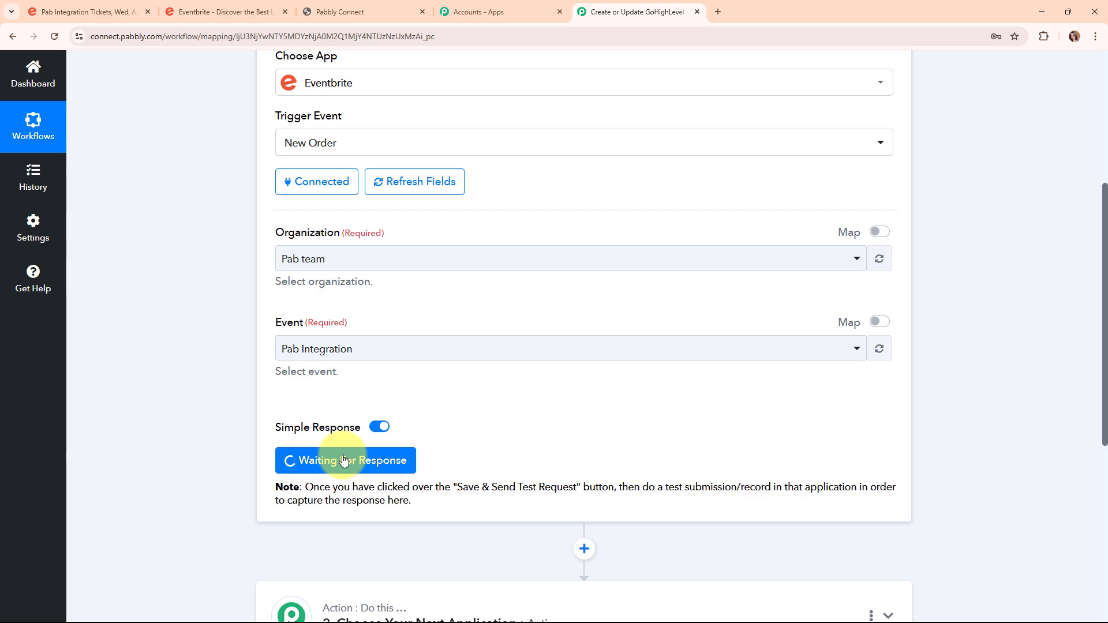
Reserve a Pab Integration ticket and enter the attendee's first name, last name and e-mail.
left_click(83, 10)
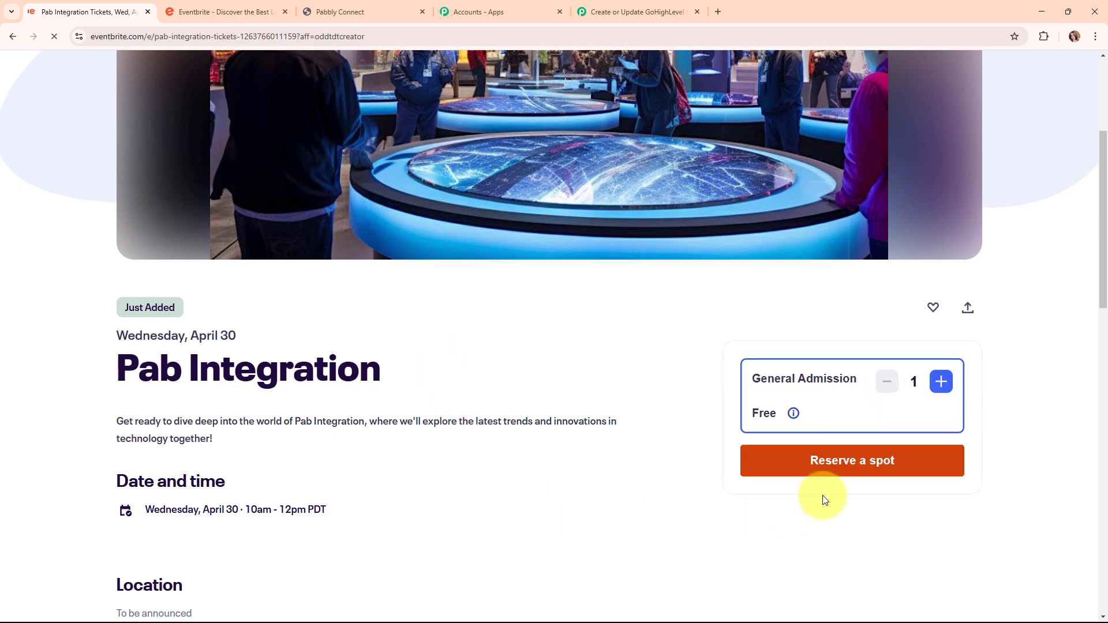
left_click(850, 472)
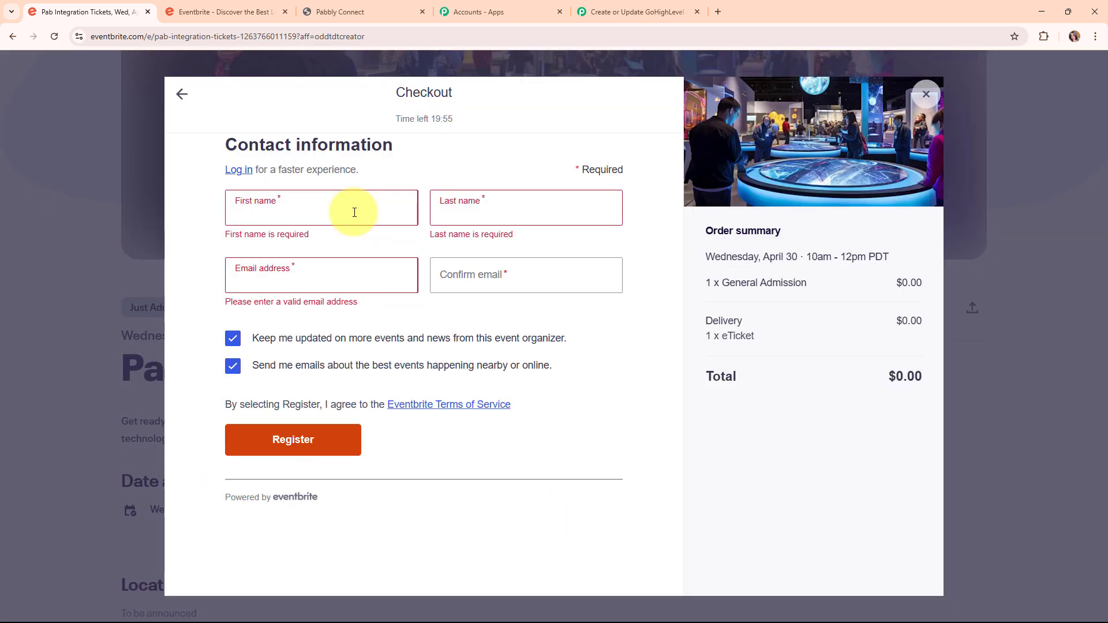
left_click(355, 212)
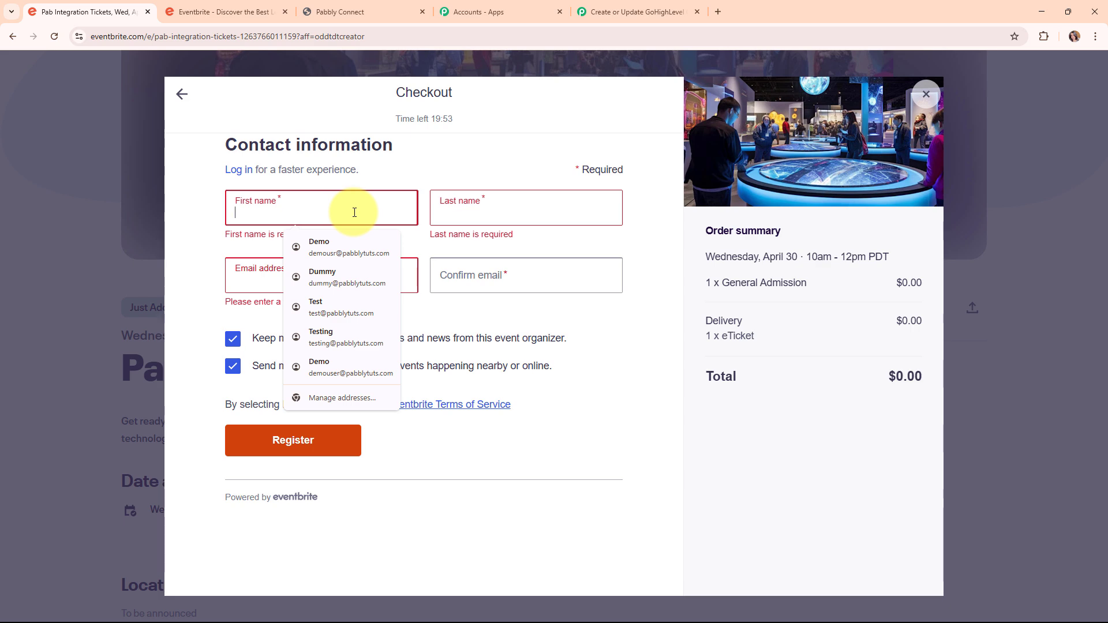
type("Dummy")
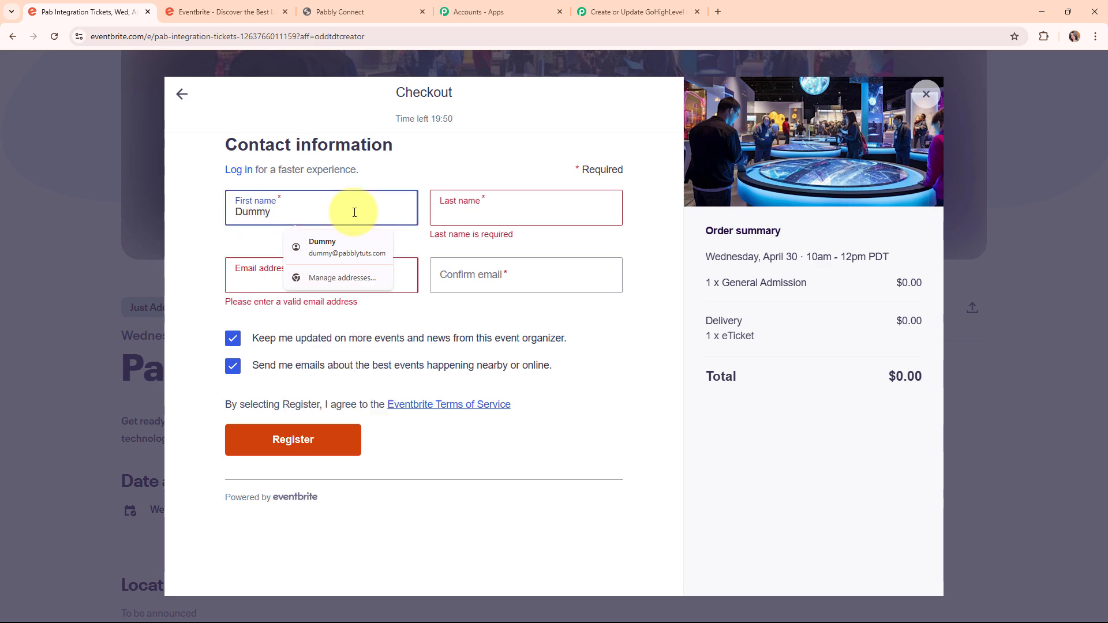
left_click(475, 217)
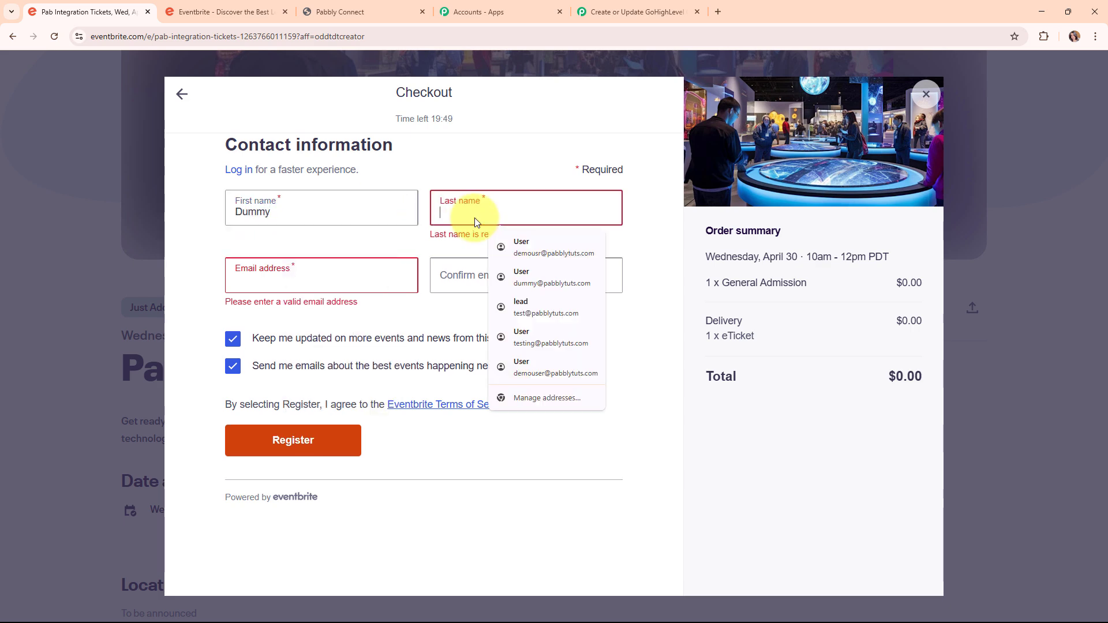
type("User")
left_click(330, 278)
type("d")
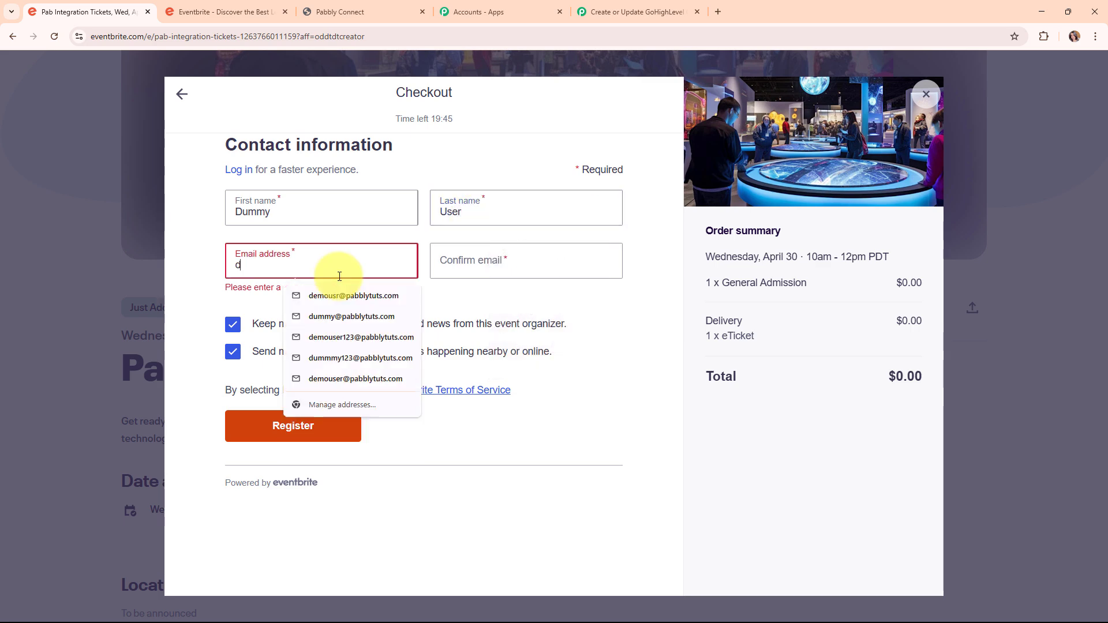
type("ummy@")
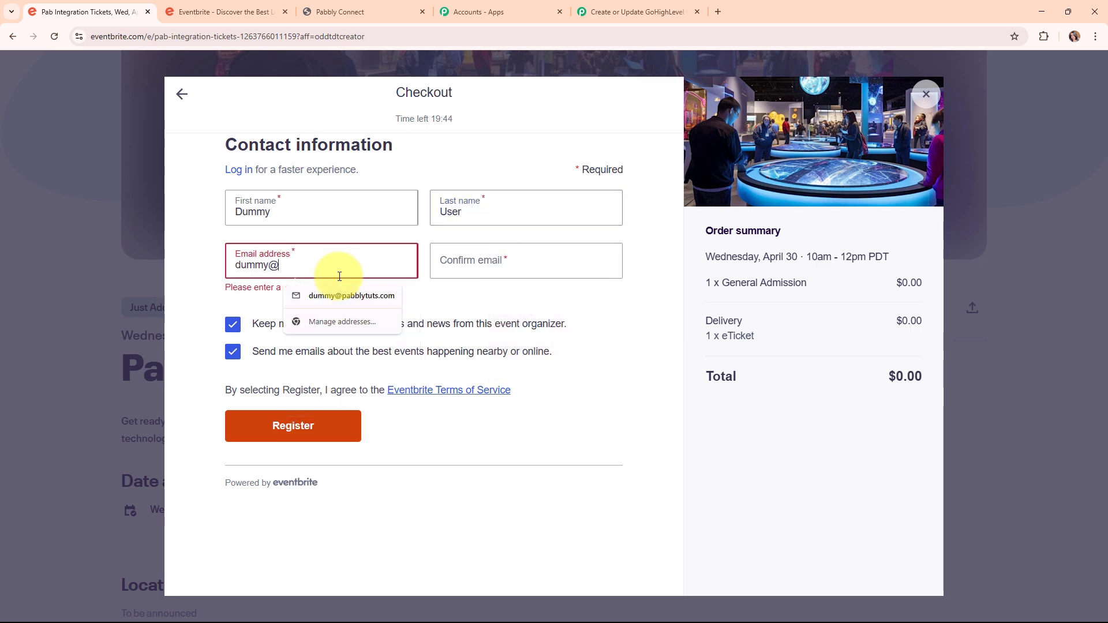
left_click(346, 295)
Fill in the e-mail confirmation, register the order, close the confirmation and return to Pabbly.
left_click(455, 265)
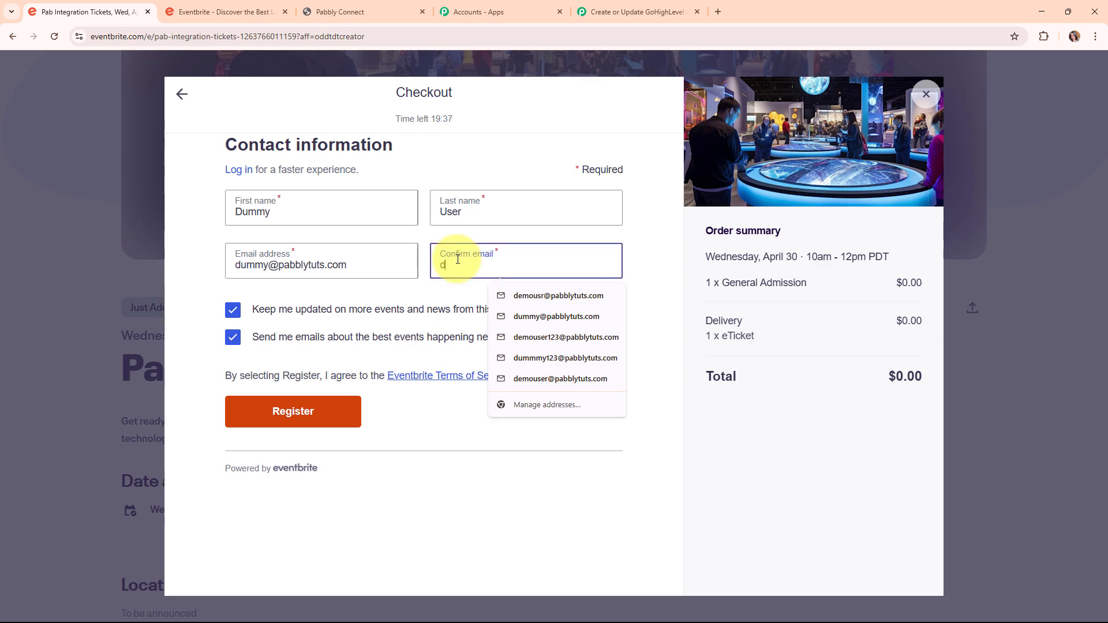
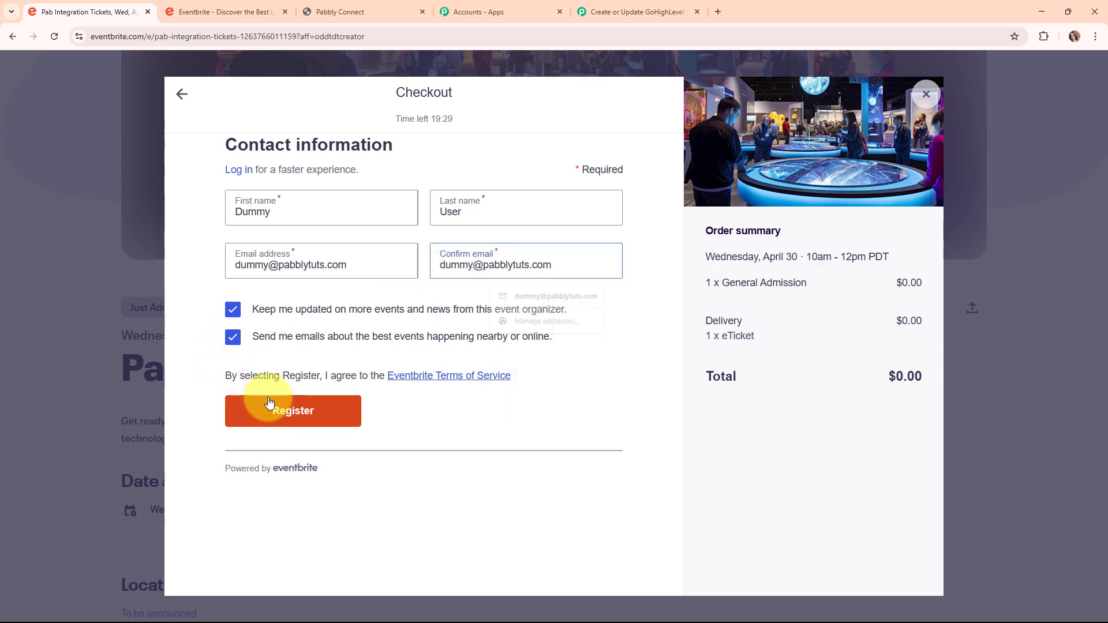
left_click(269, 402)
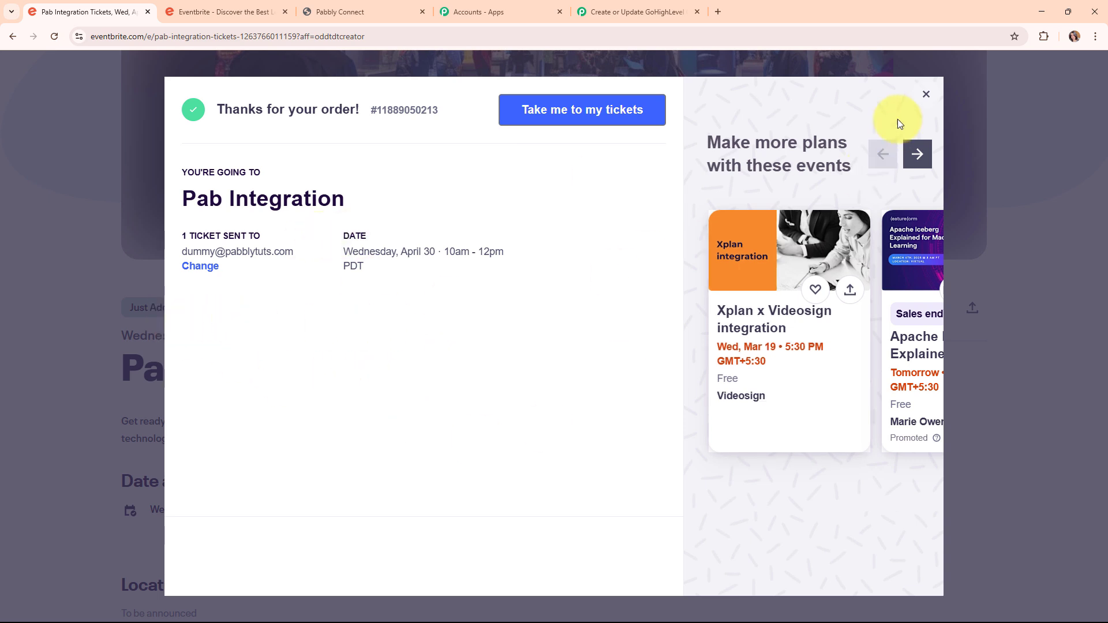
left_click(926, 94)
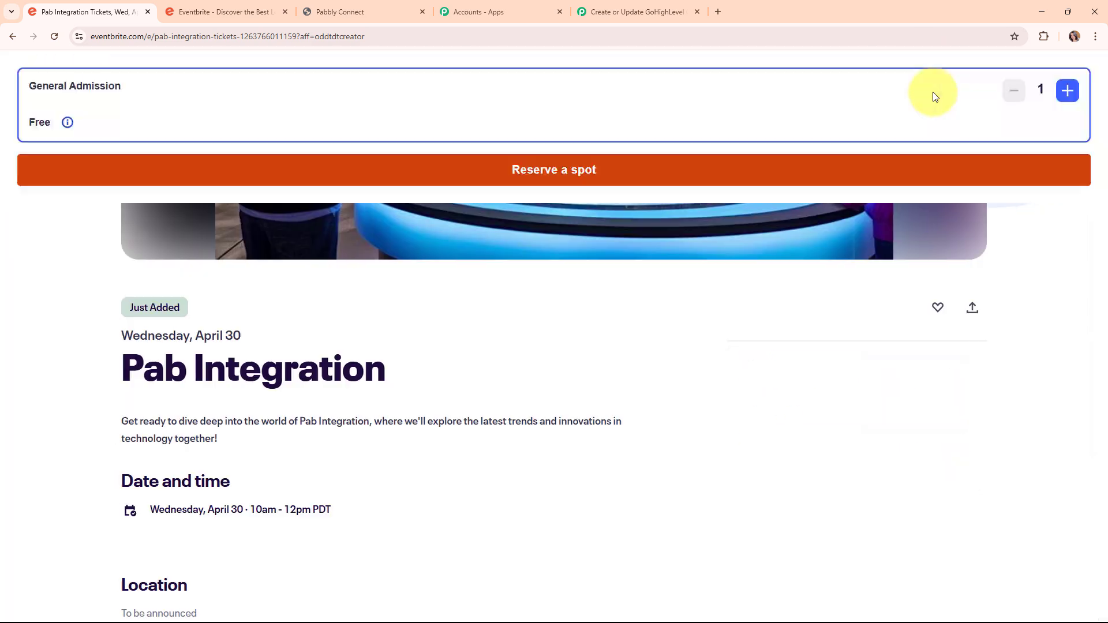
left_click(618, 6)
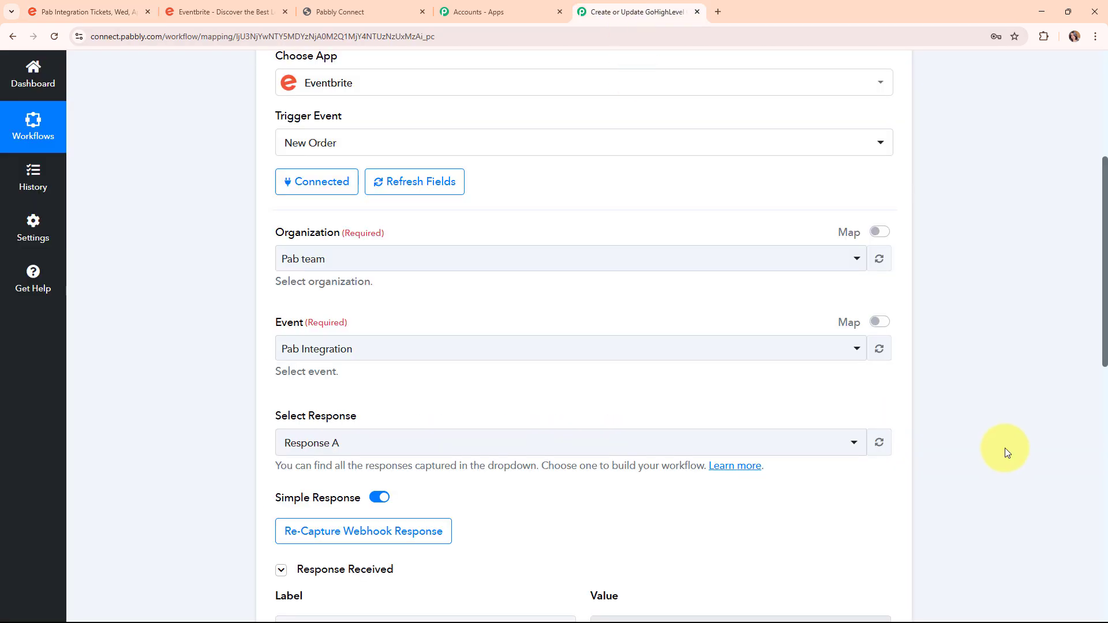
Enlarge the Api Url field in the captured response to show the full URL, then collapse the trigger.
scroll(1004, 448, "down", 8)
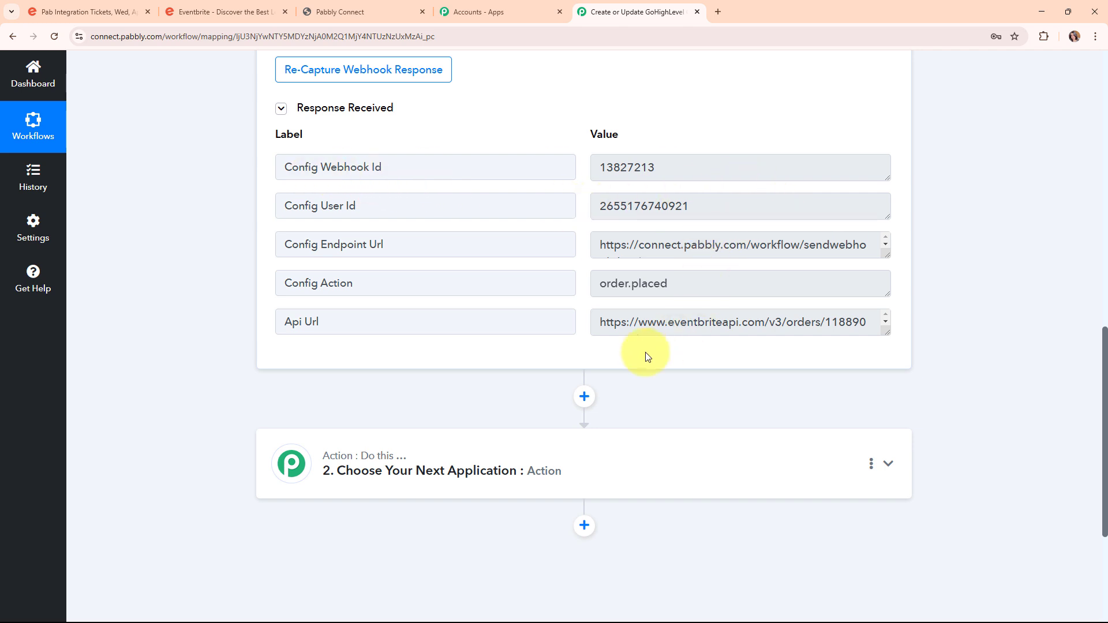
left_click_drag(883, 329, 882, 361)
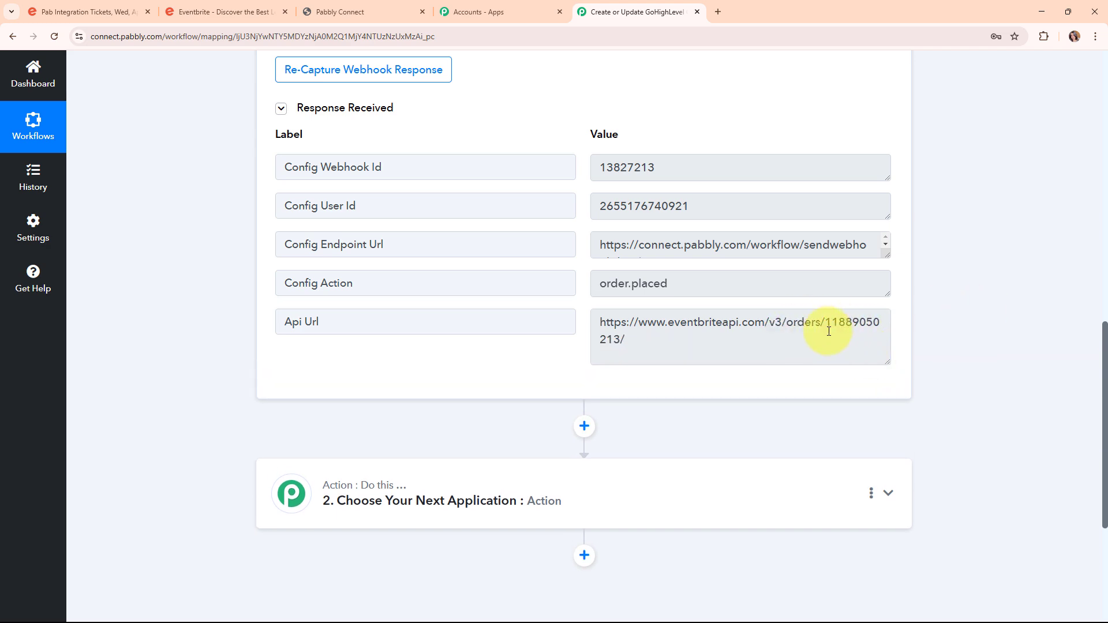
scroll(828, 331, "up", 1)
scroll(968, 375, "up", 3)
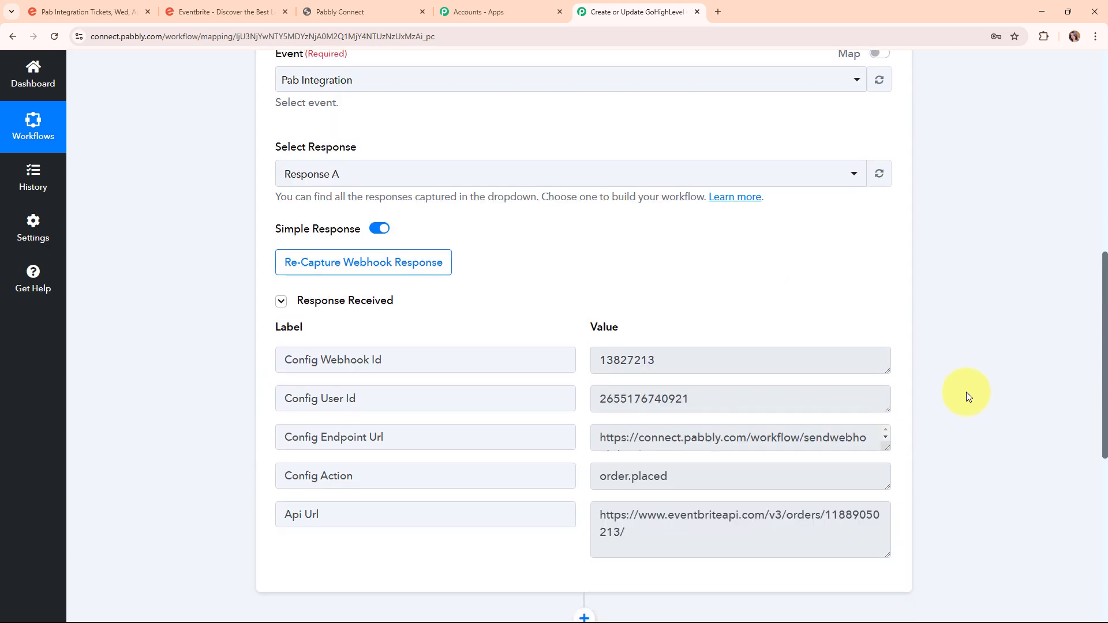
scroll(967, 396, "up", 10)
left_click(888, 286)
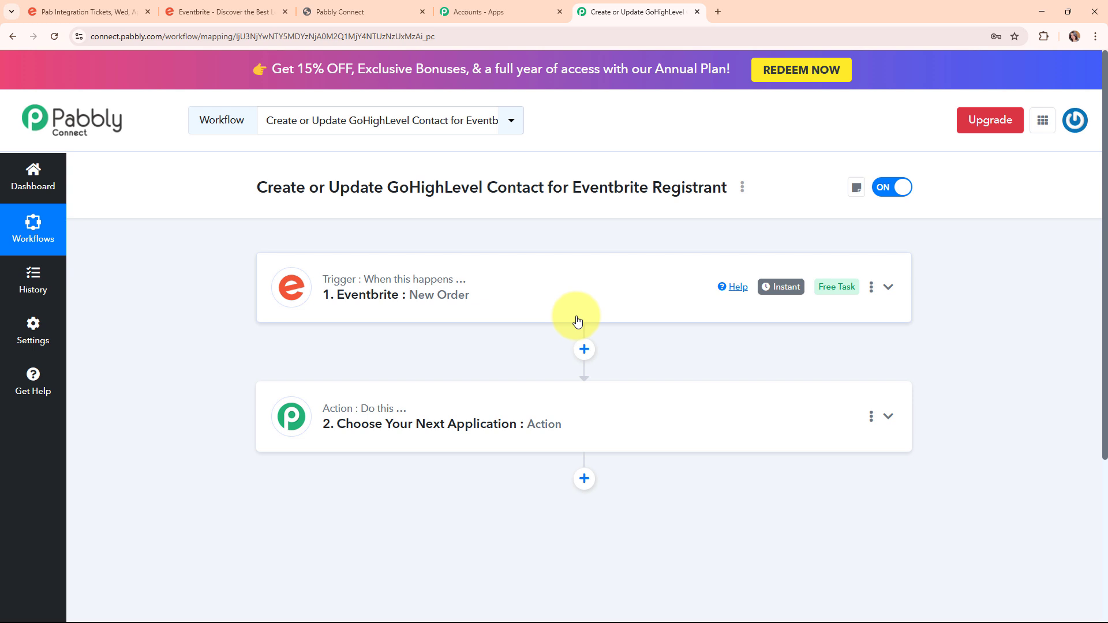
Set step 2 to Eventbrite Get Attendee by Order Id using the existing Eventbrite #2 connection.
left_click(601, 420)
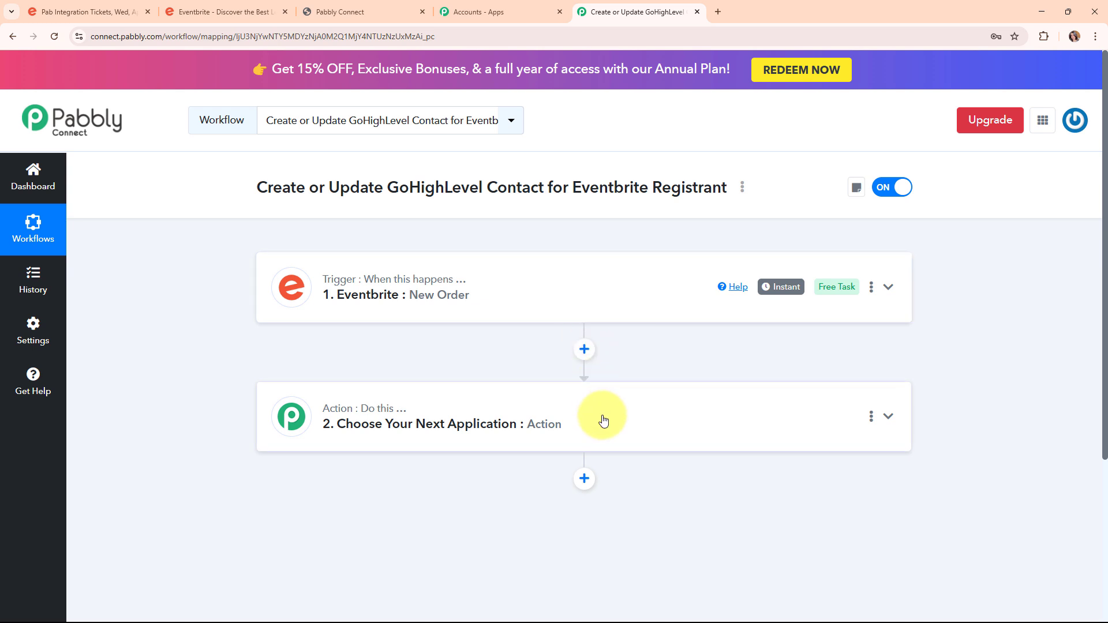
scroll(602, 420, "down", 3)
left_click(438, 297)
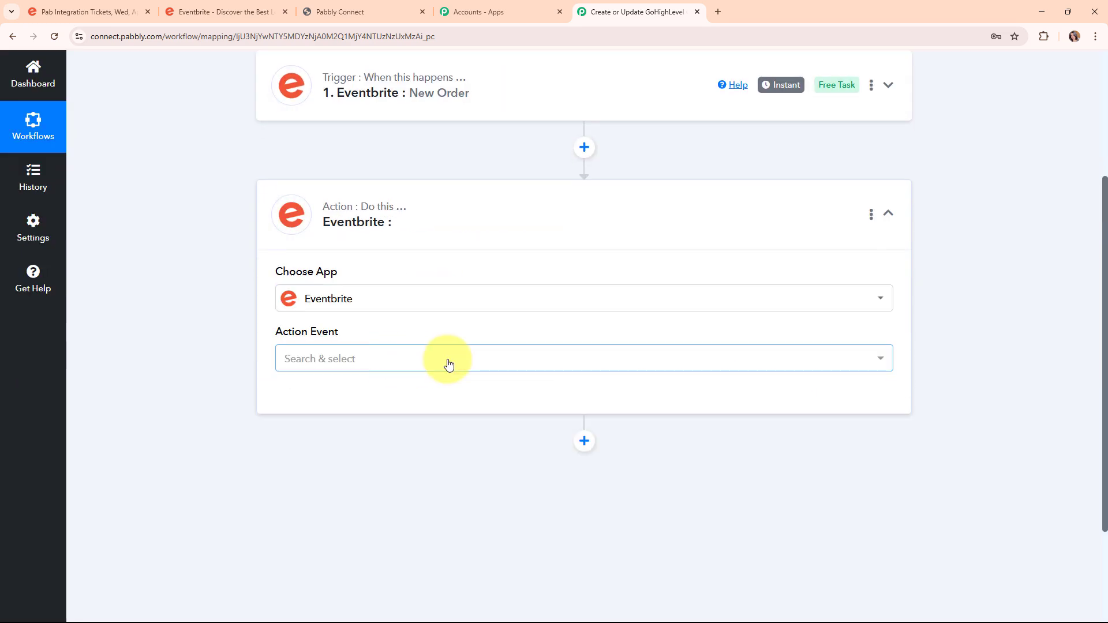
left_click(447, 360)
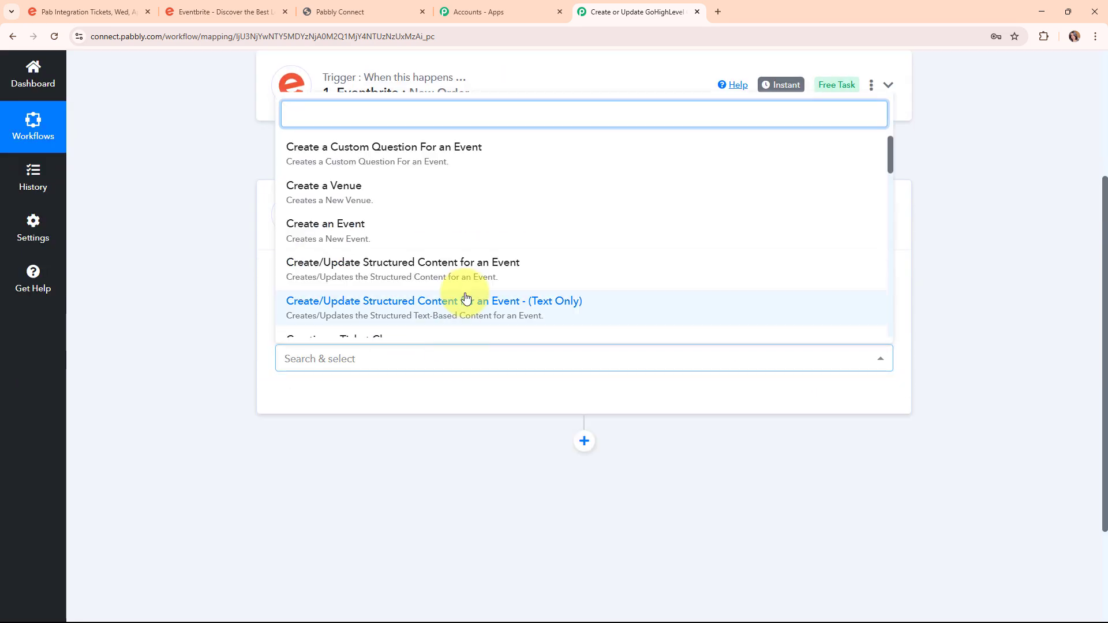
scroll(465, 297, "down", 3)
scroll(464, 298, "down", 1)
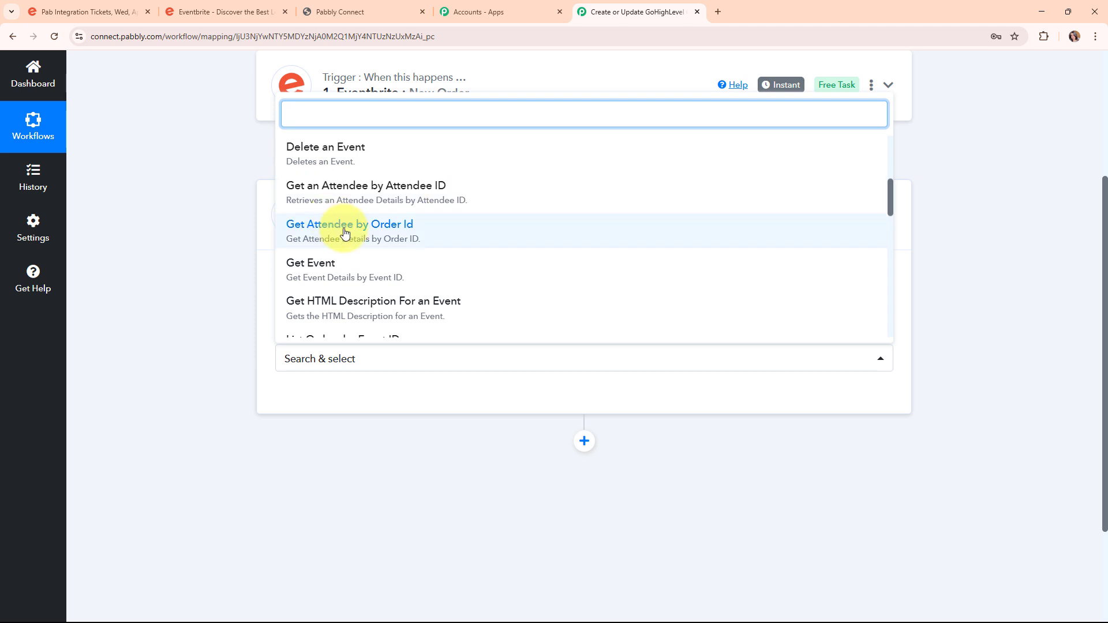
left_click(418, 235)
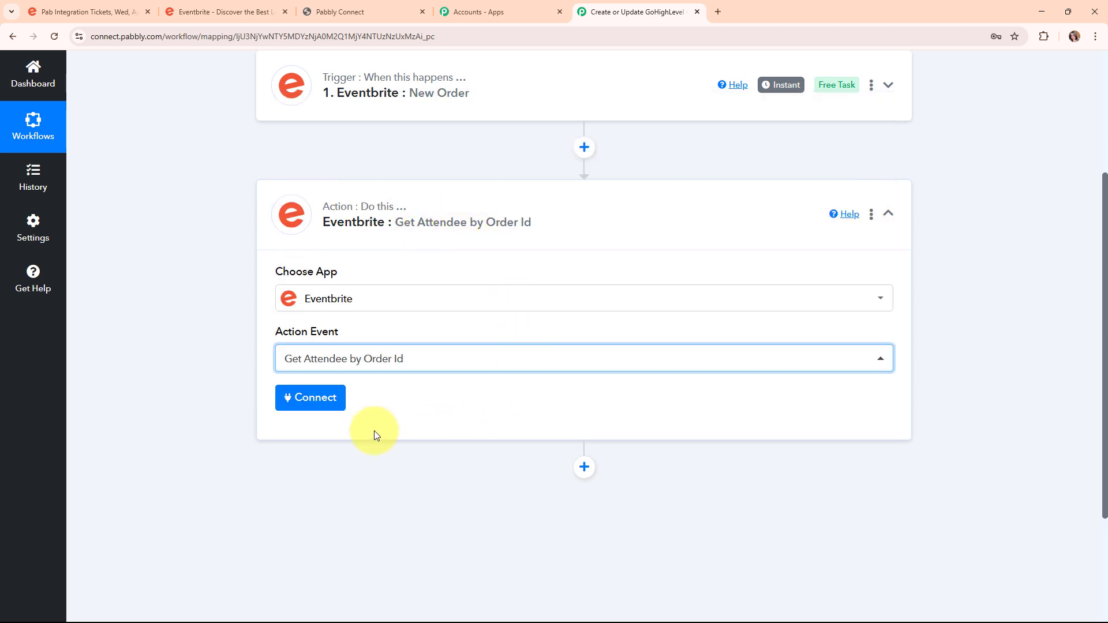
left_click(294, 403)
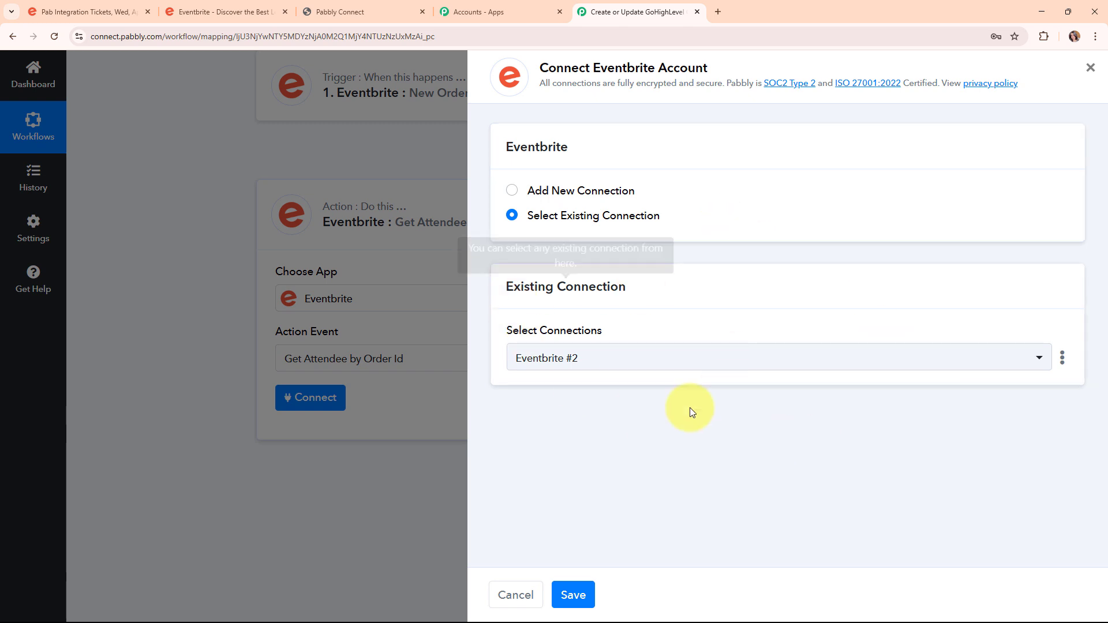
left_click(570, 595)
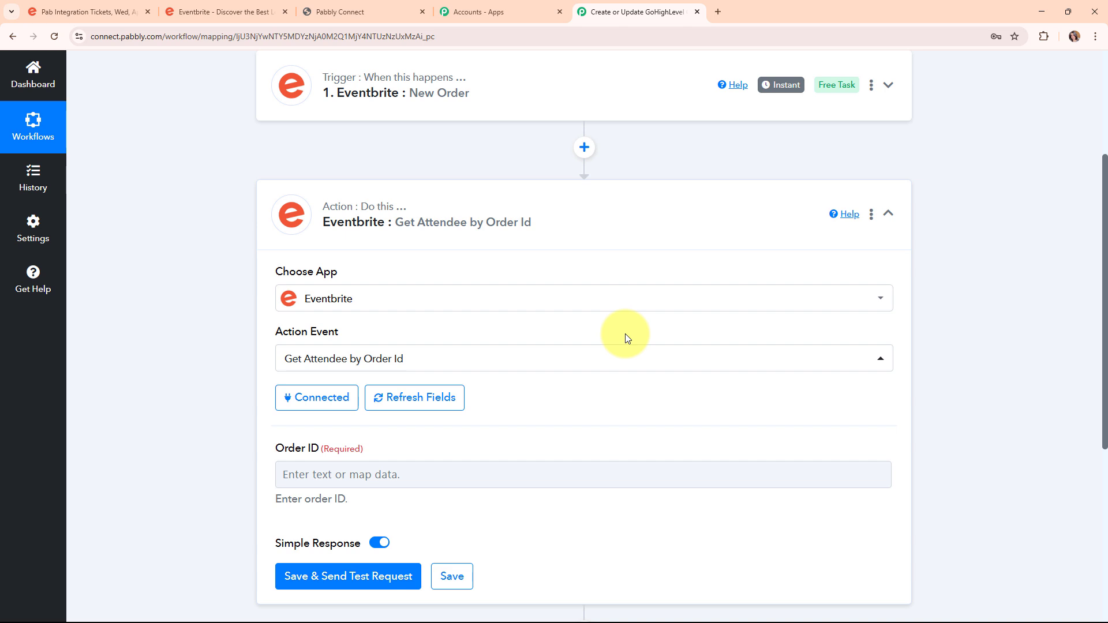
scroll(624, 333, "down", 2)
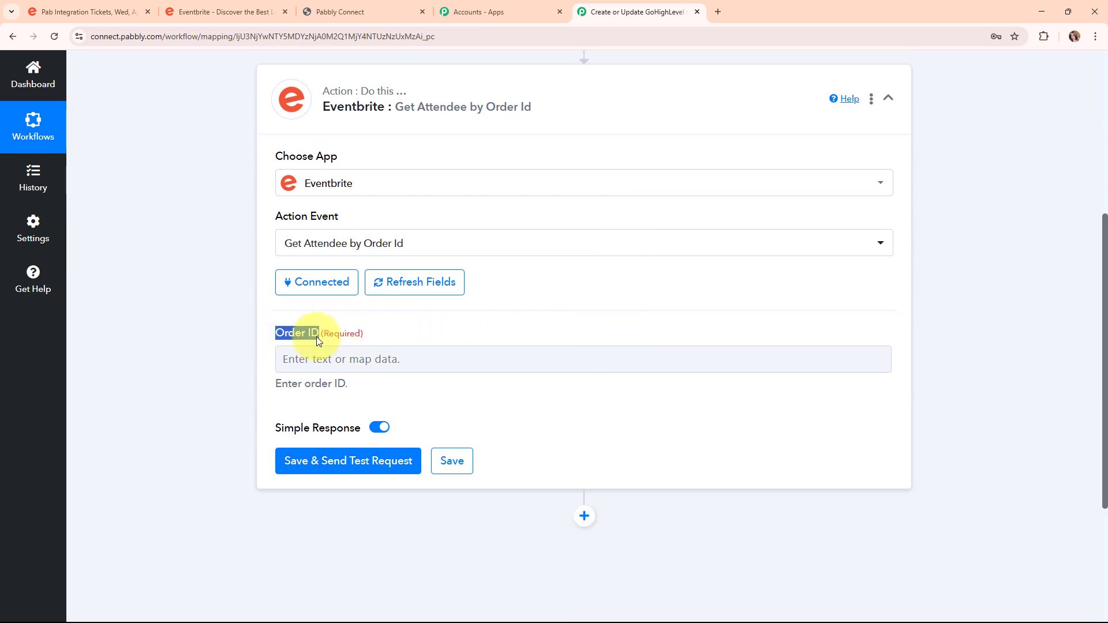
left_click(316, 354)
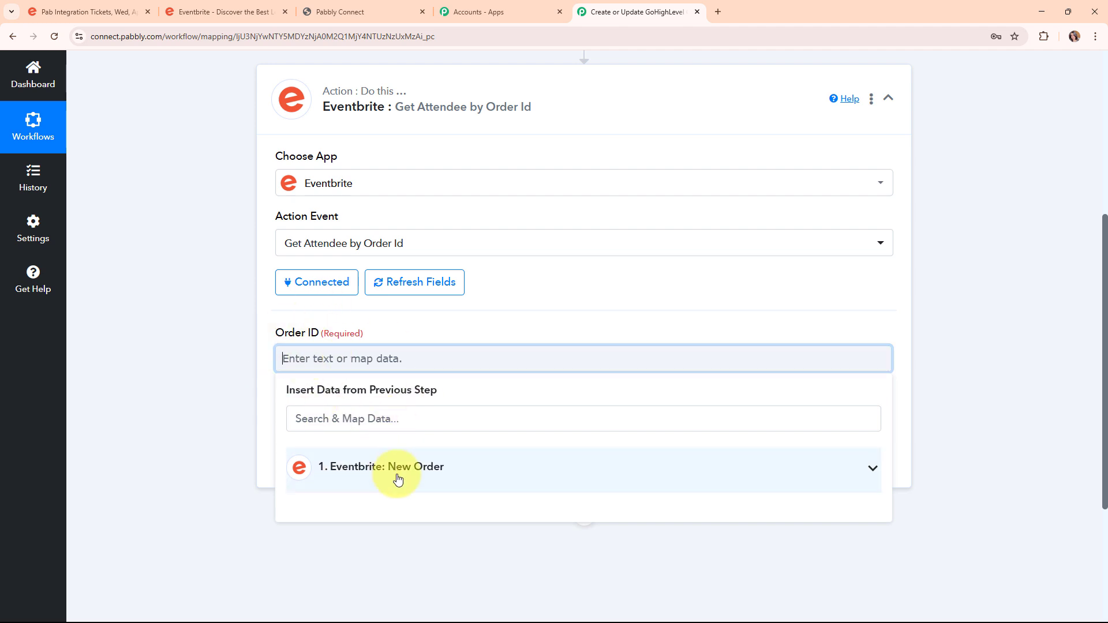
left_click(599, 467)
scroll(967, 416, "down", 4)
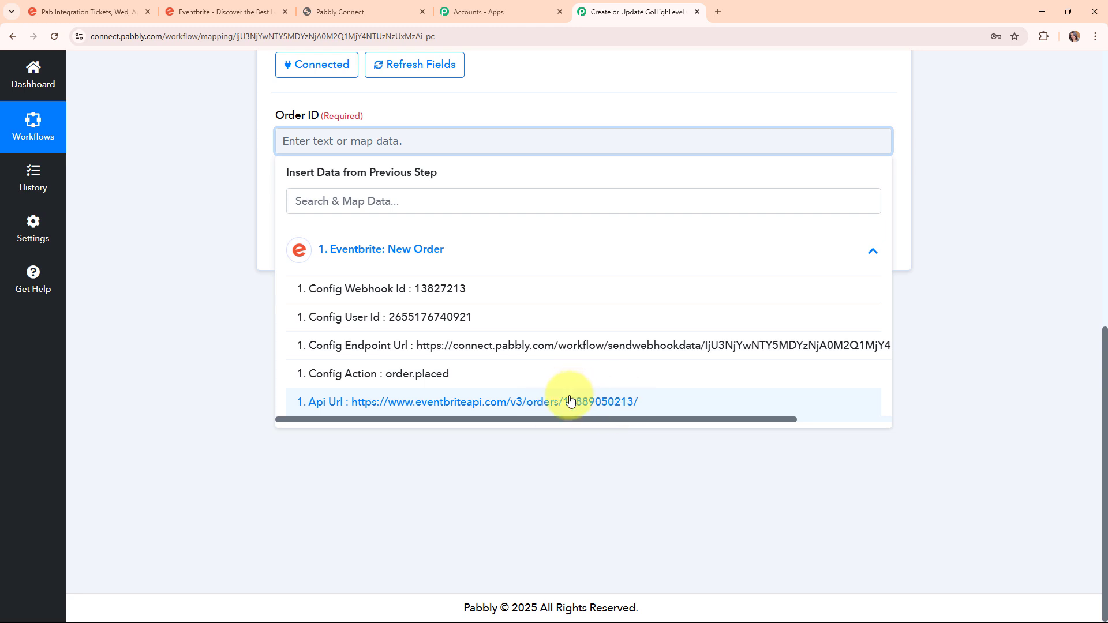
left_click(228, 171)
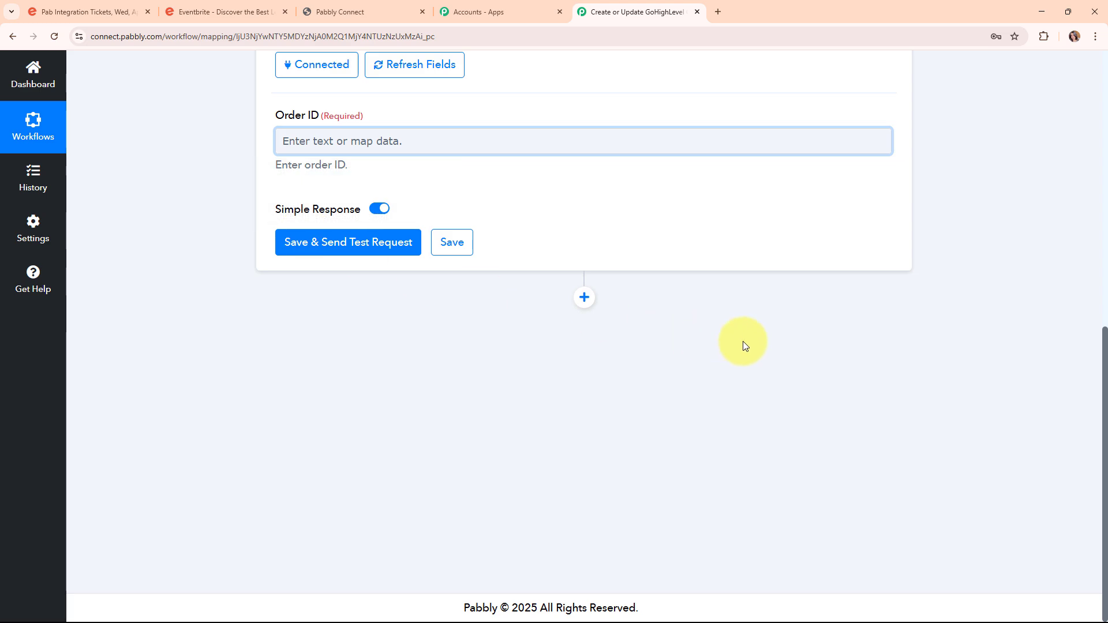
scroll(743, 341, "up", 9)
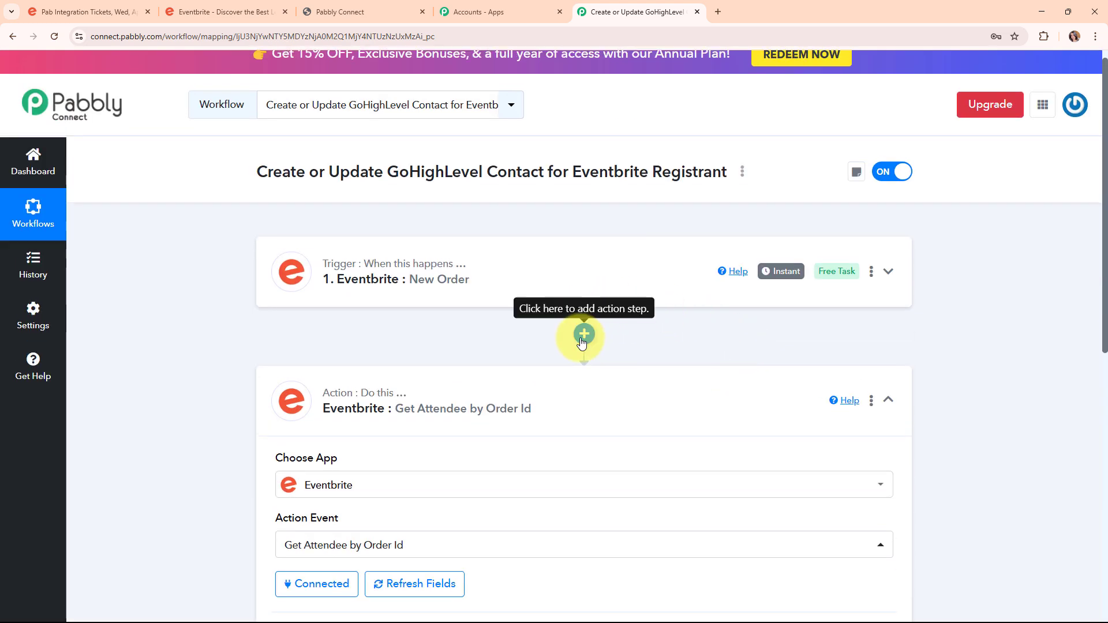
Insert a new step after the trigger that uses the Text Formatter (Pabbly) app.
left_click(583, 336)
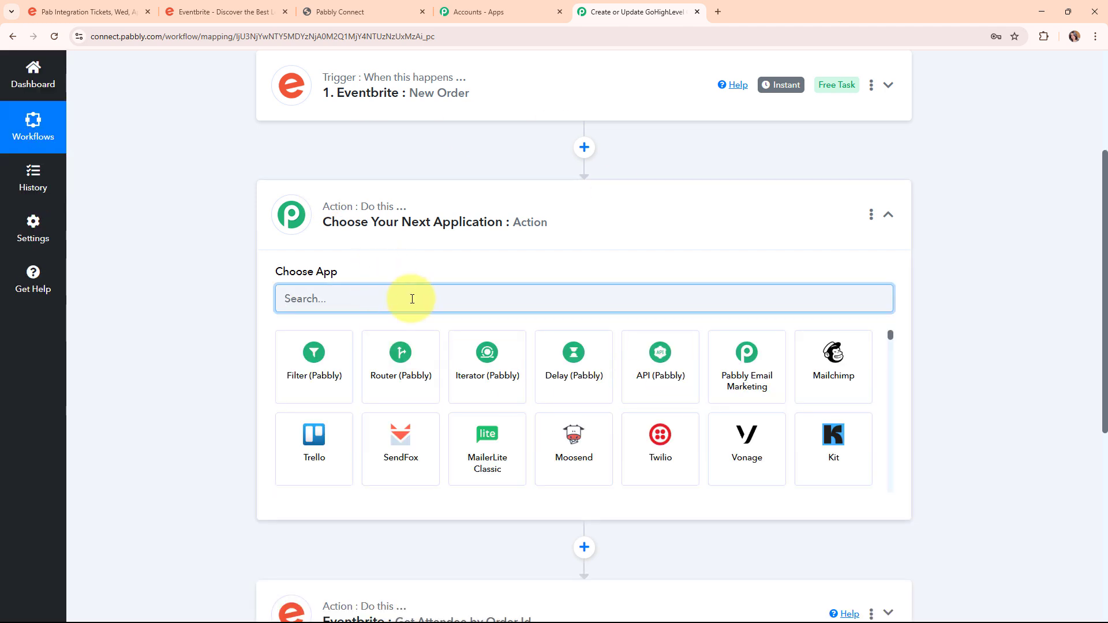
type("text")
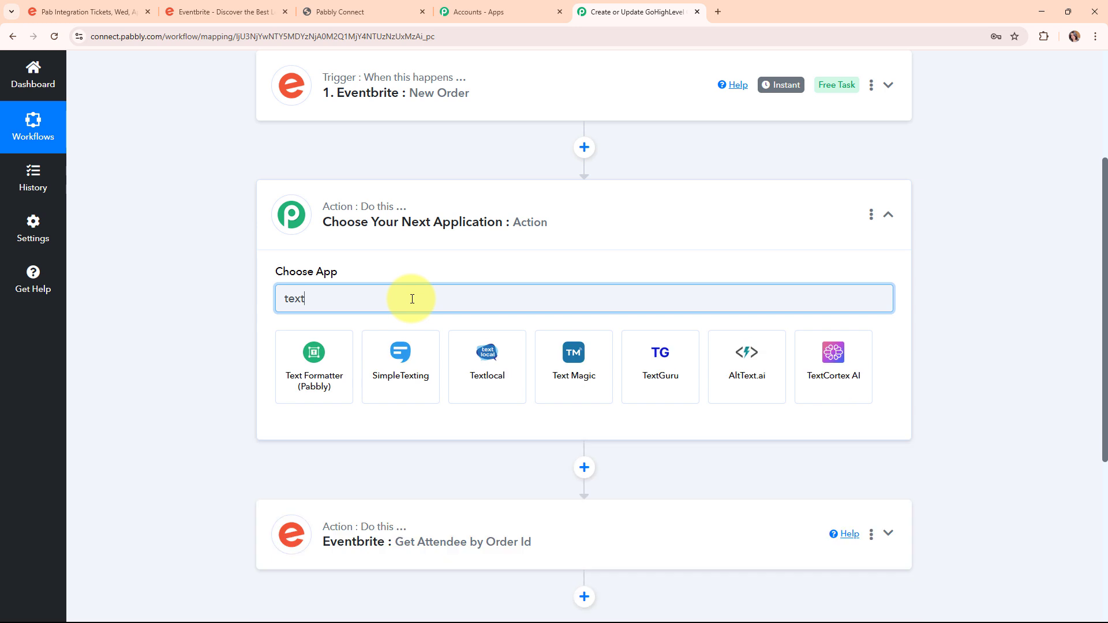
left_click(317, 364)
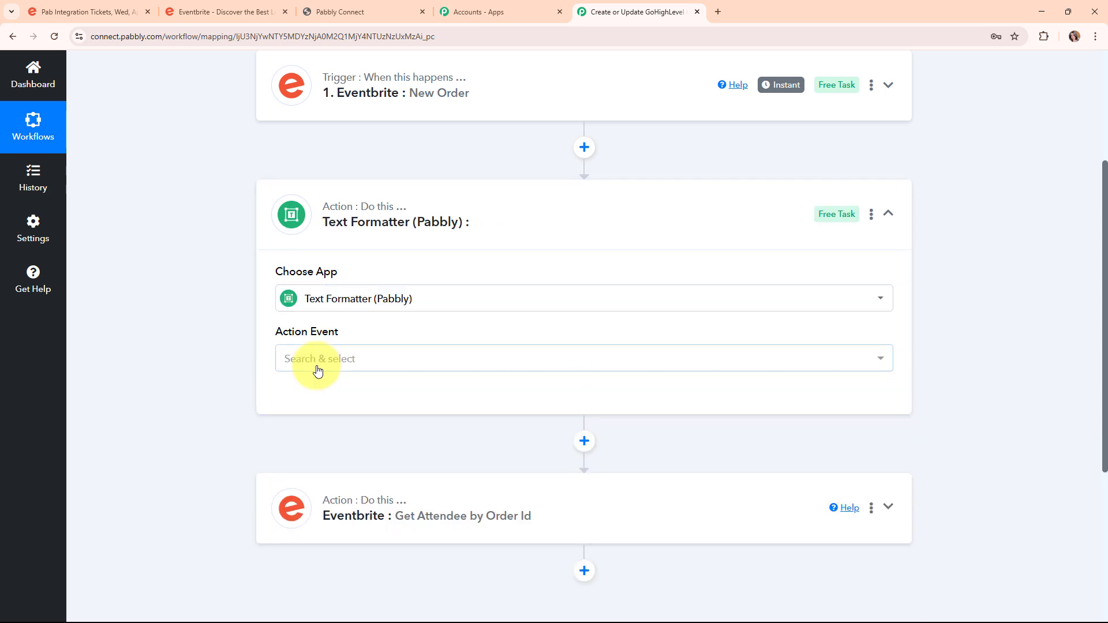
Choose Split Text as the Text Formatter action event.
left_click(317, 368)
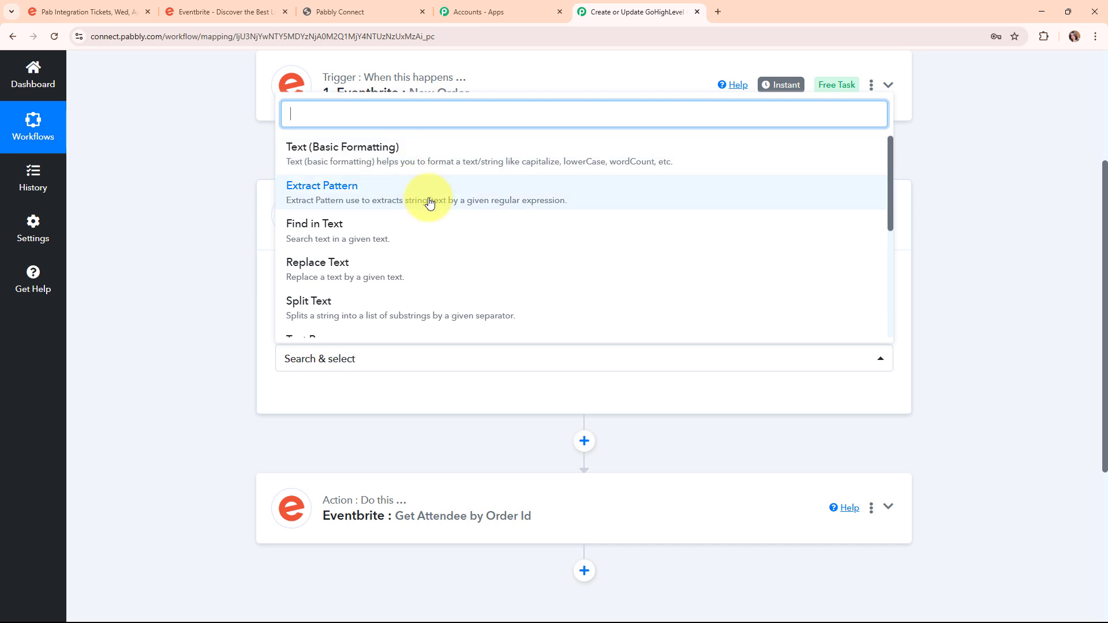
scroll(460, 268, "down", 3)
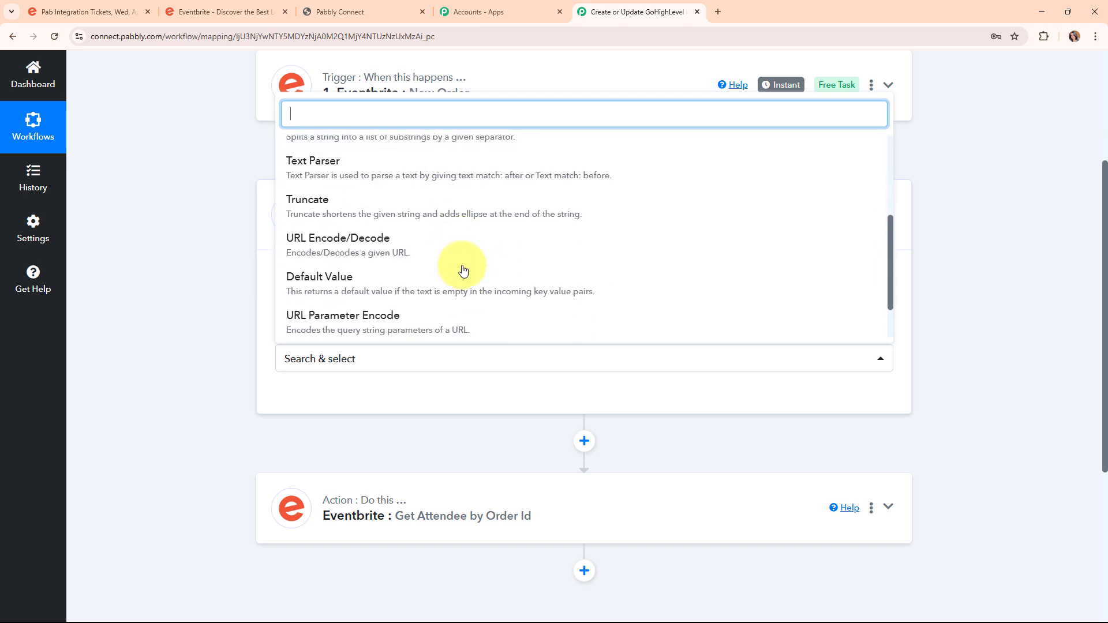
scroll(421, 199, "up", 1)
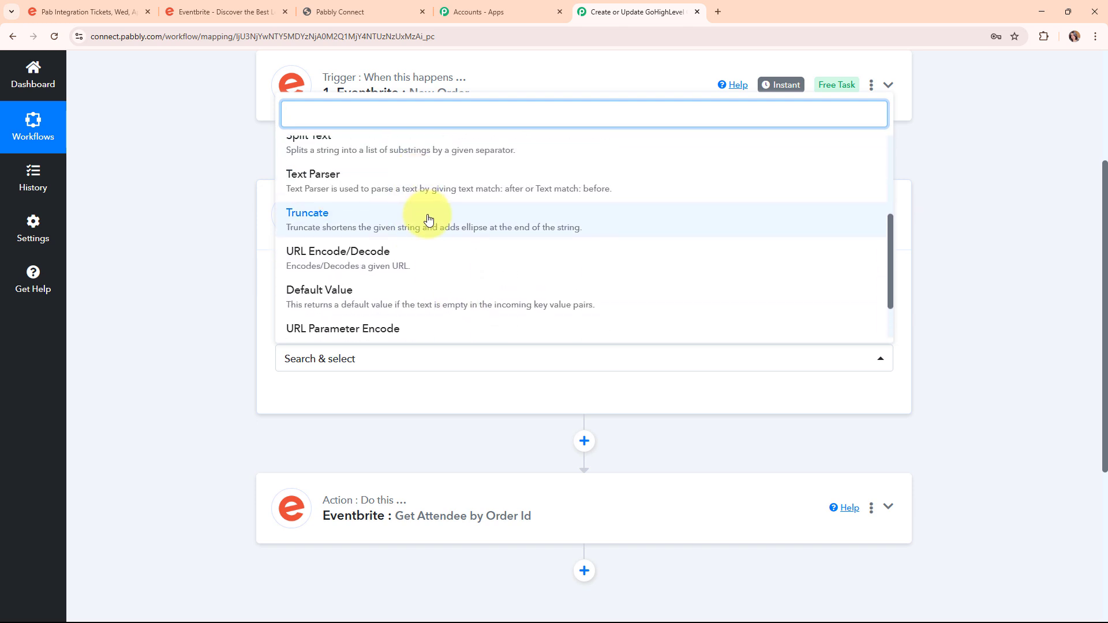
scroll(444, 258, "down", 1)
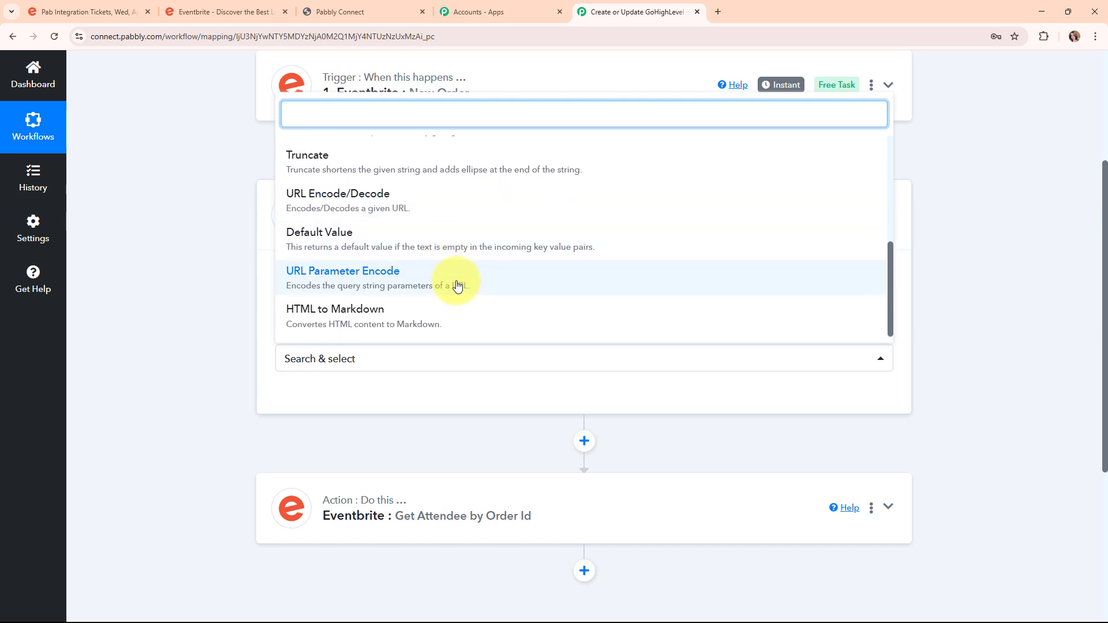
scroll(462, 312, "down", 1)
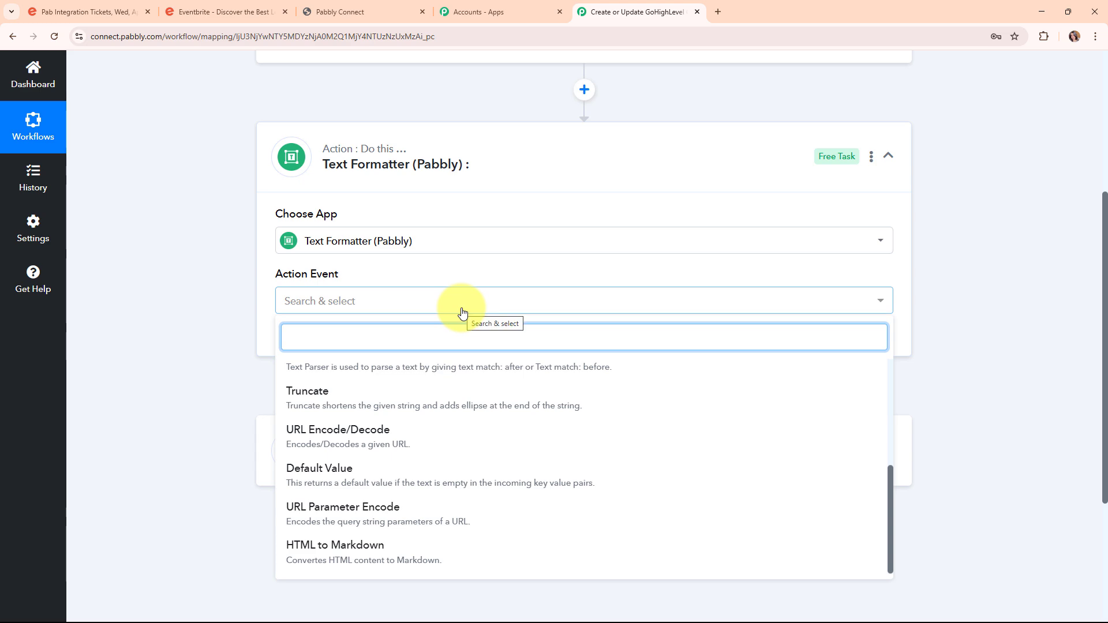
scroll(953, 382, "up", 3)
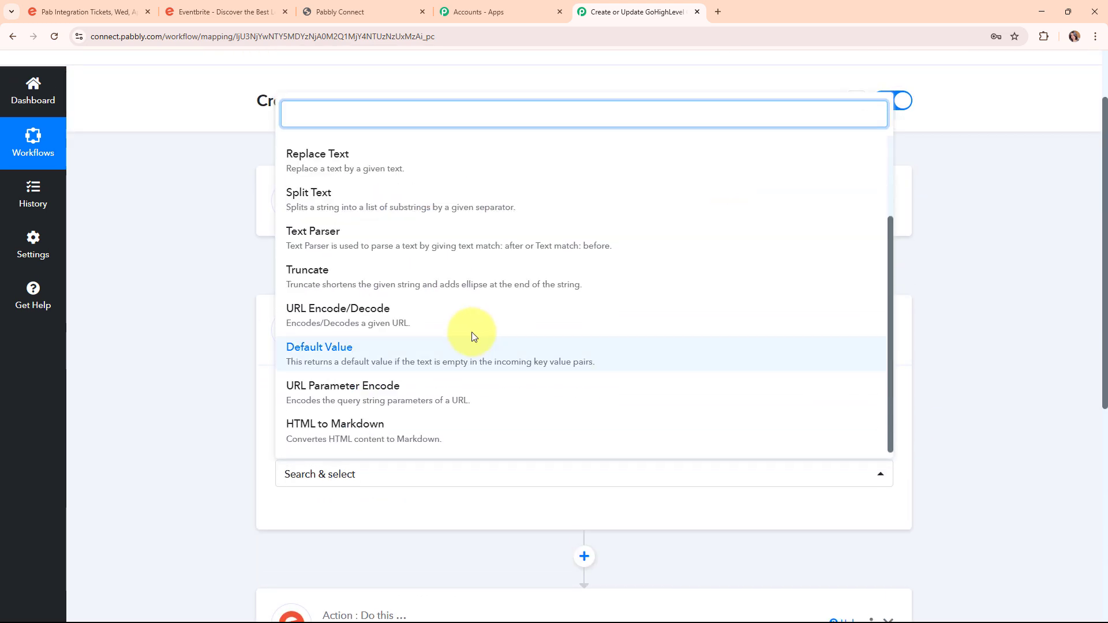
left_click(432, 209)
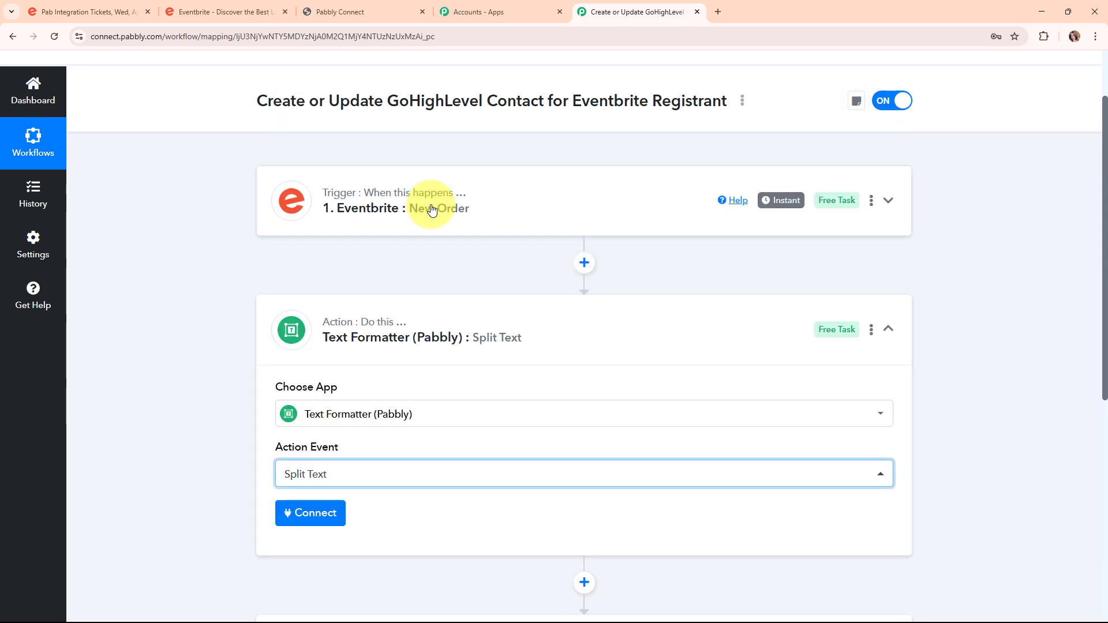
scroll(512, 289, "down", 3)
Connect the step and map the Eventbrite New Order's Api Url into Text to Split.
left_click(298, 351)
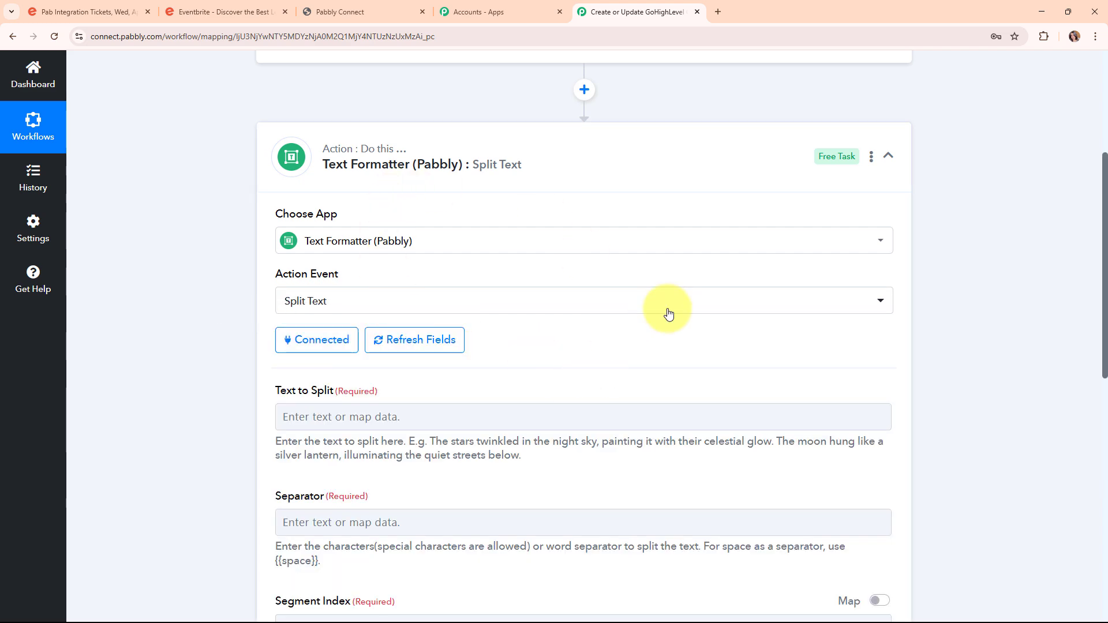
scroll(663, 312, "down", 3)
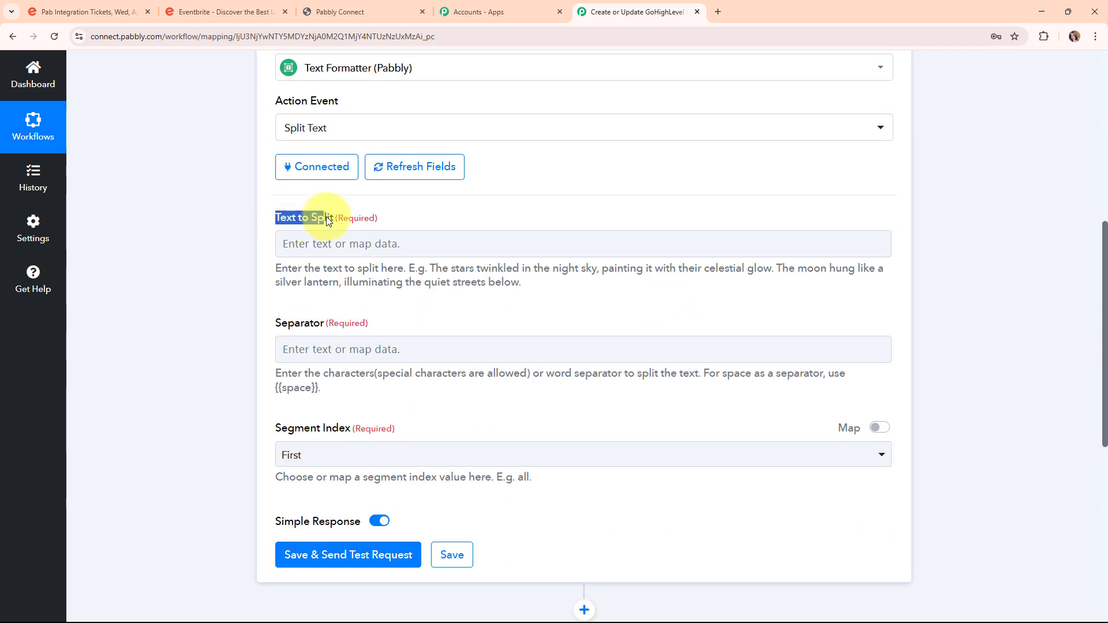
left_click_drag(326, 216, 339, 218)
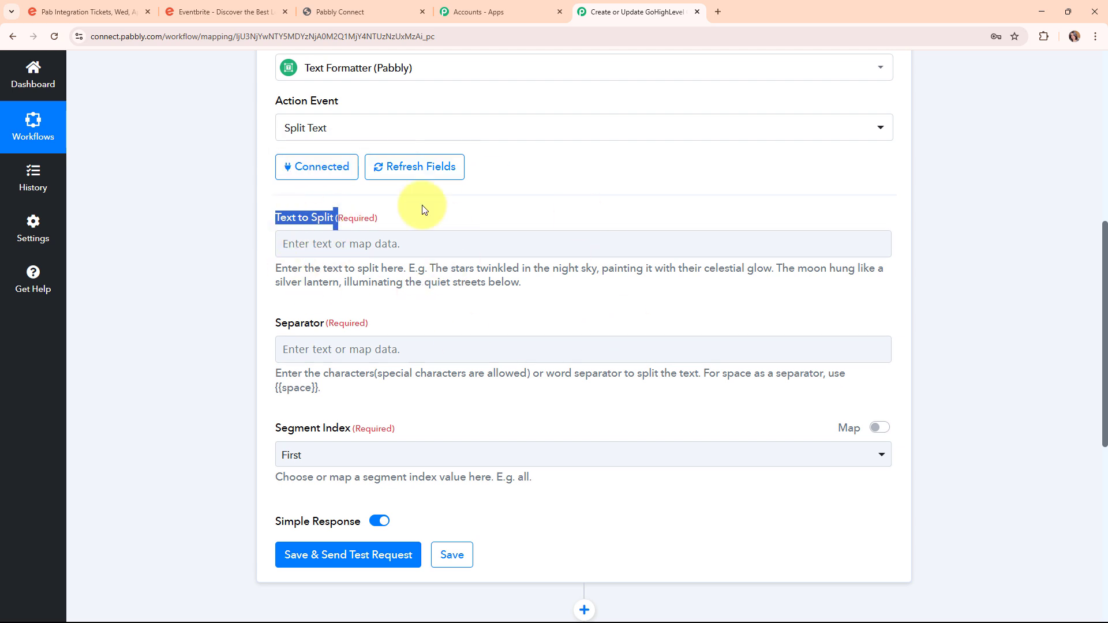
left_click(285, 243)
left_click(455, 363)
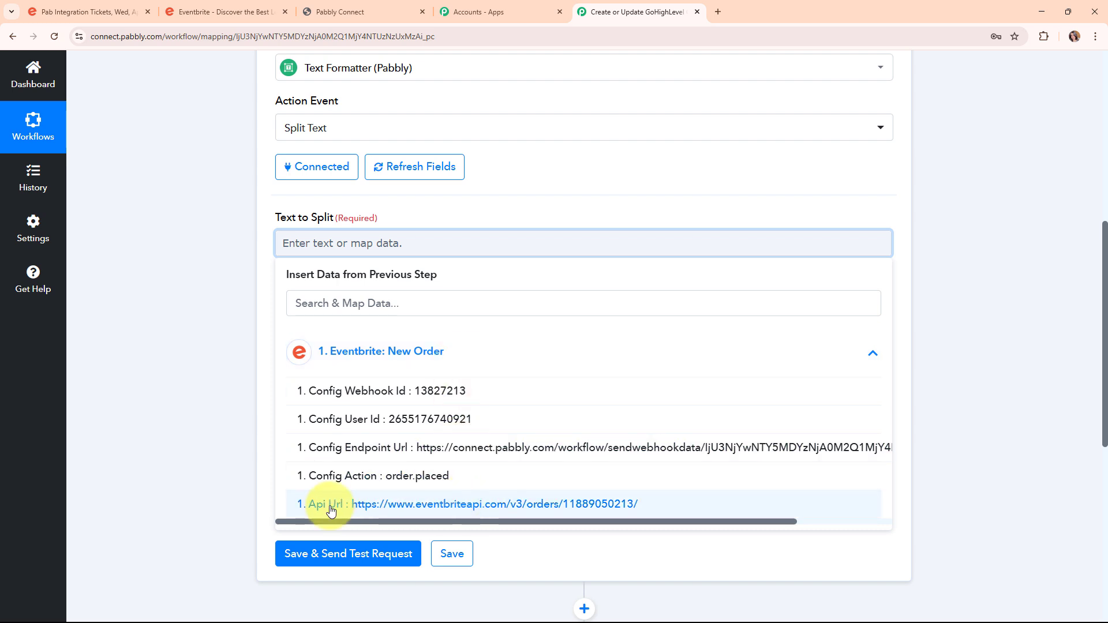
left_click(556, 512)
left_click(189, 319)
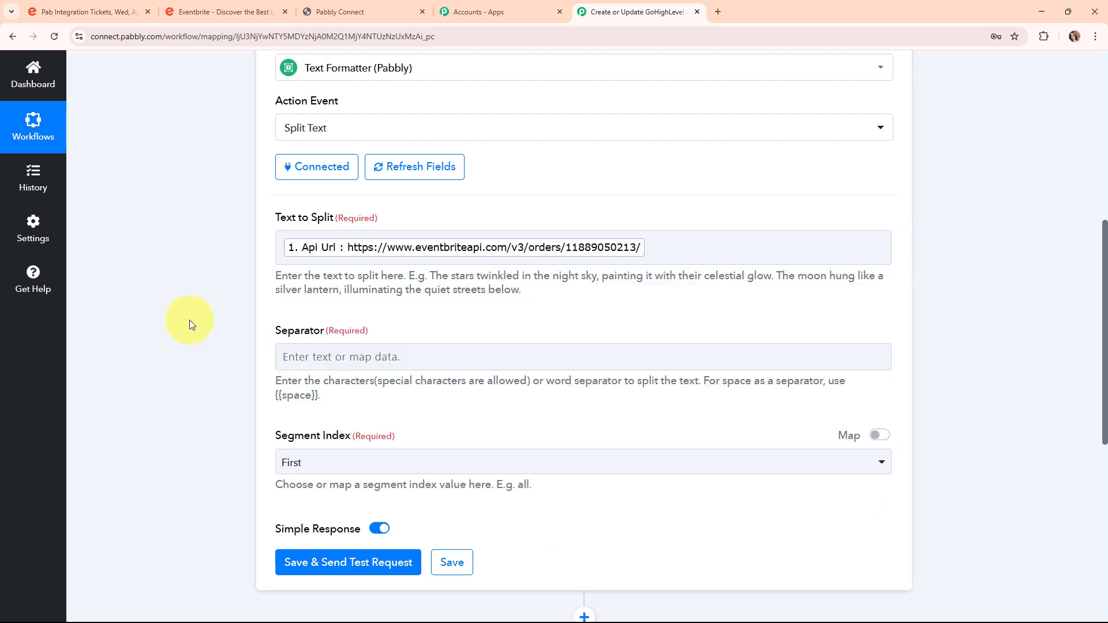
Set the Separator to "/" and the Segment Index to Second to Last.
scroll(612, 393, "down", 1)
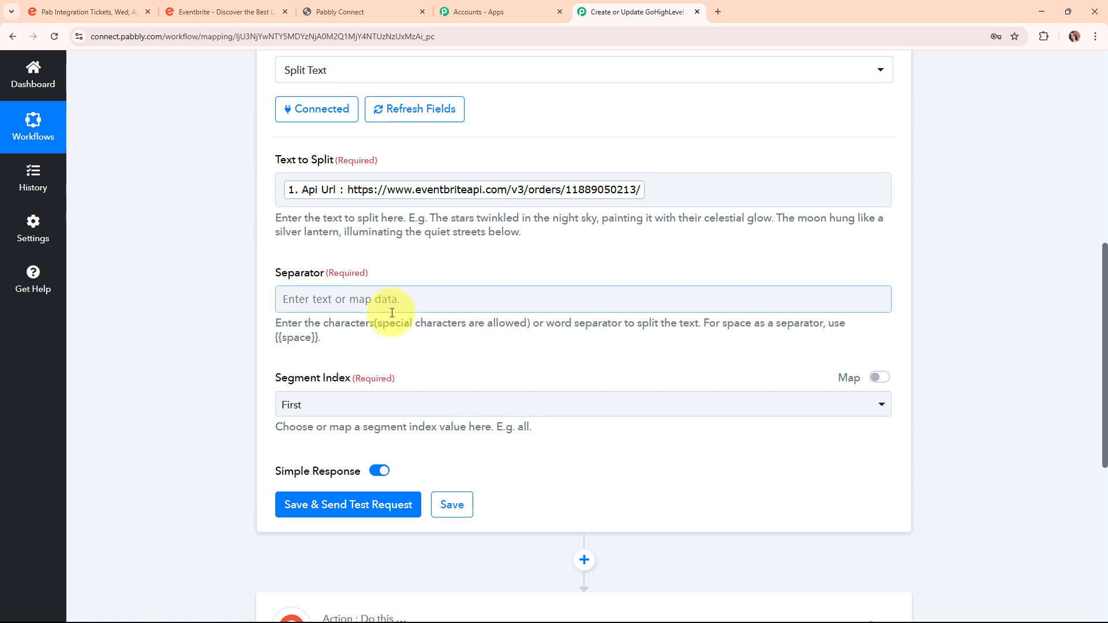
left_click(338, 305)
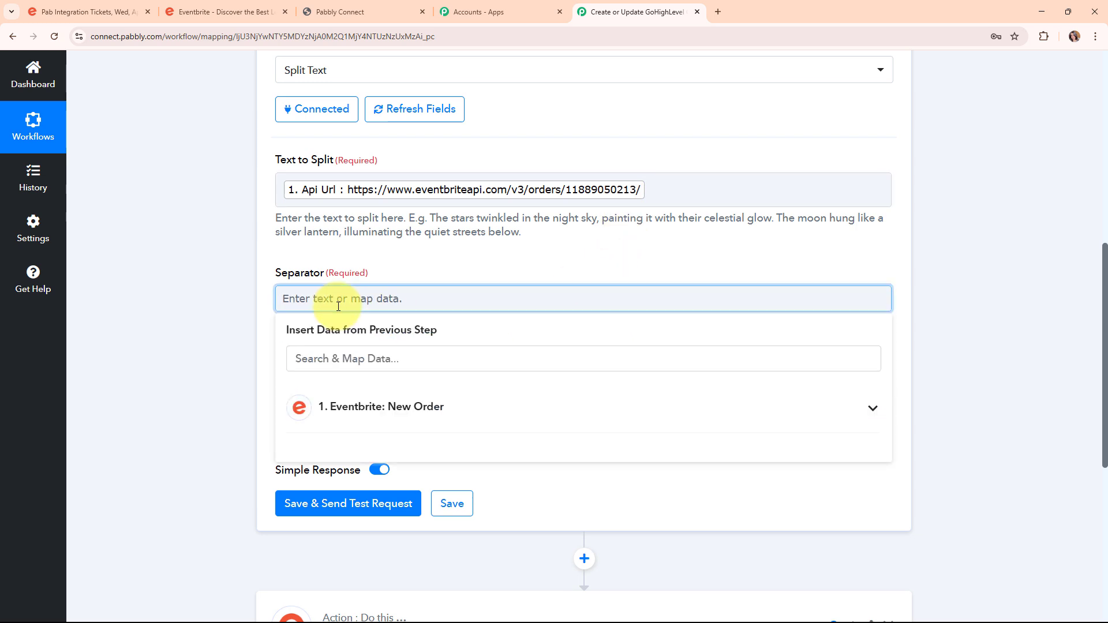
type("/")
scroll(317, 393, "down", 1)
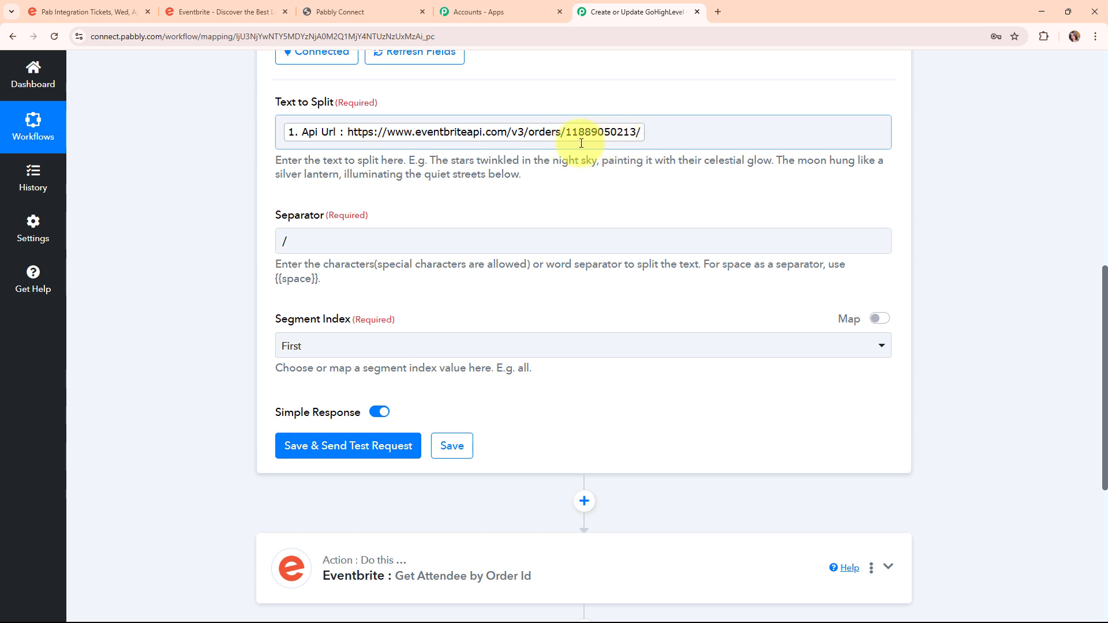
left_click(456, 343)
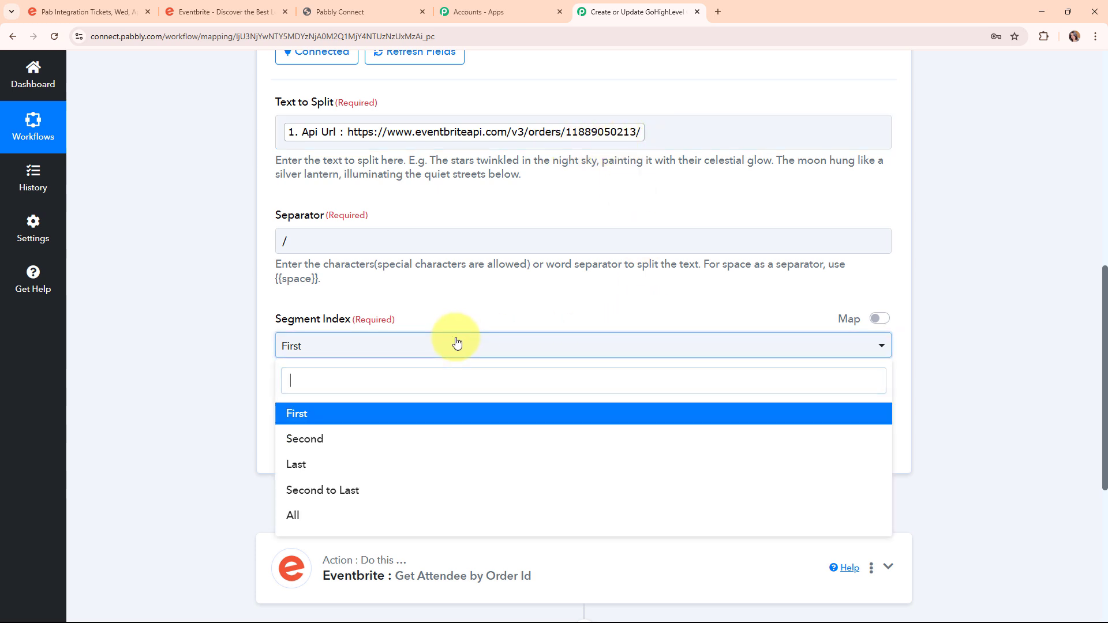
left_click(471, 490)
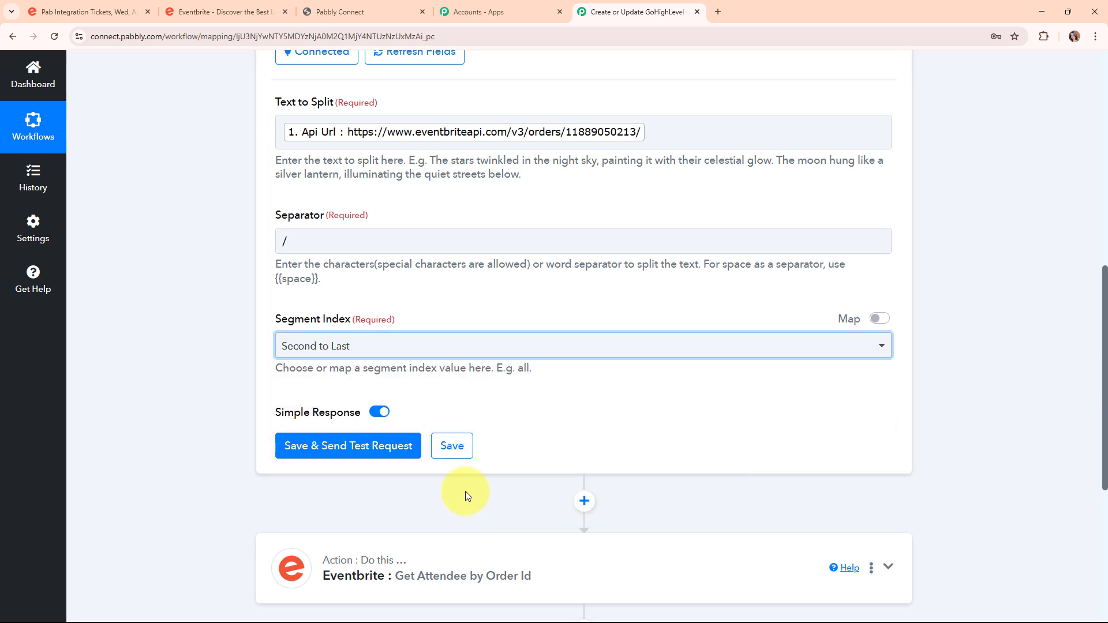
Save and test the Split Text step, confirming the Result is the numeric order ID.
left_click(312, 446)
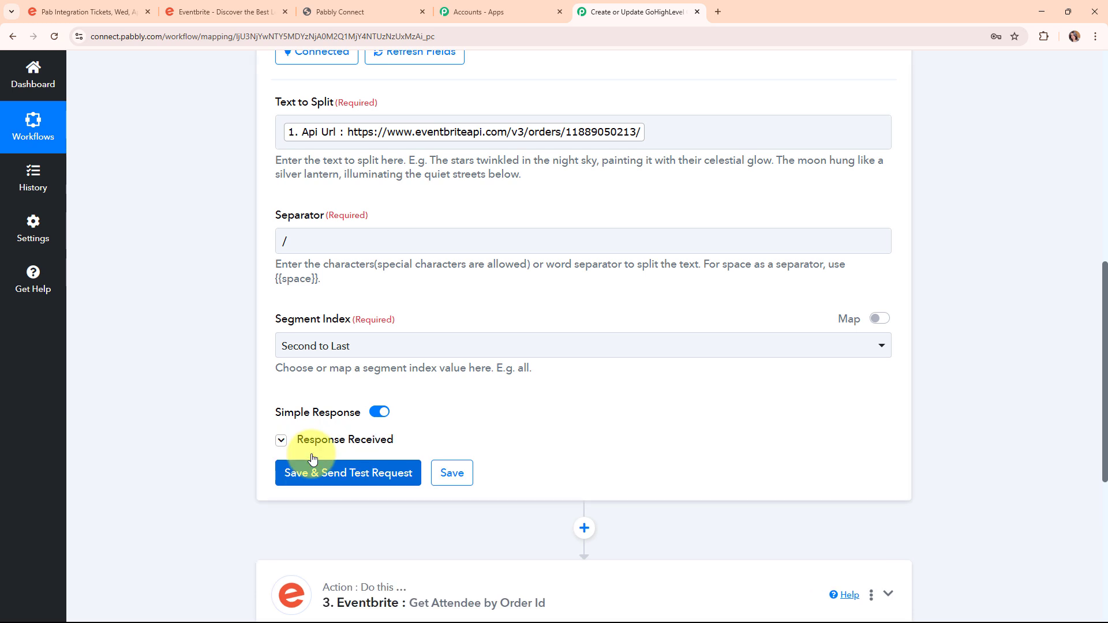
scroll(705, 456, "down", 2)
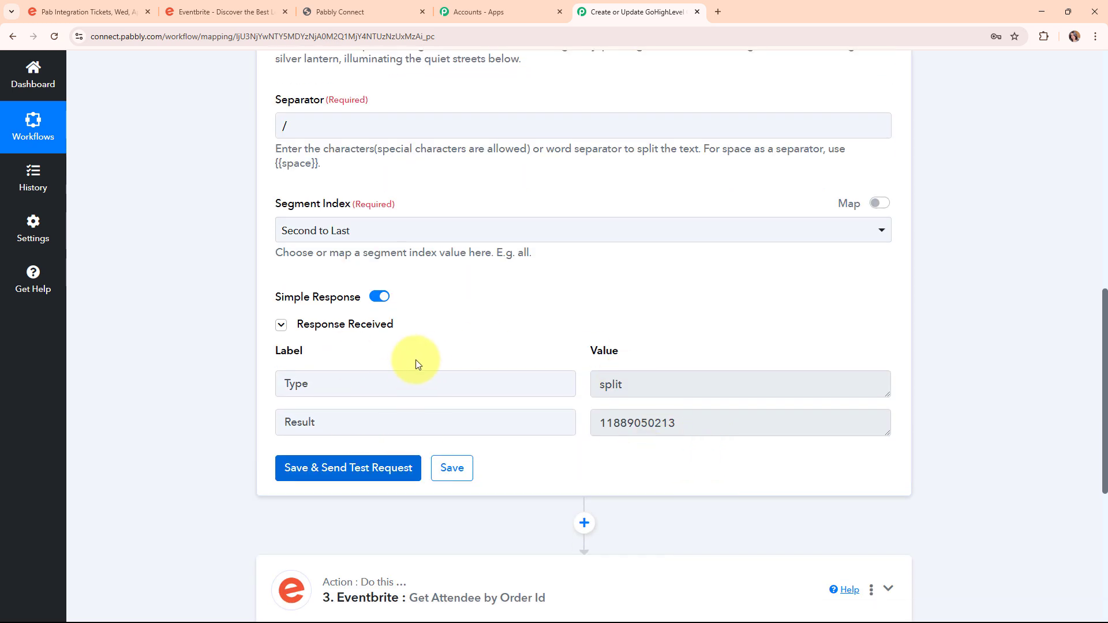
left_click(741, 419)
left_click_drag(741, 419, 583, 424)
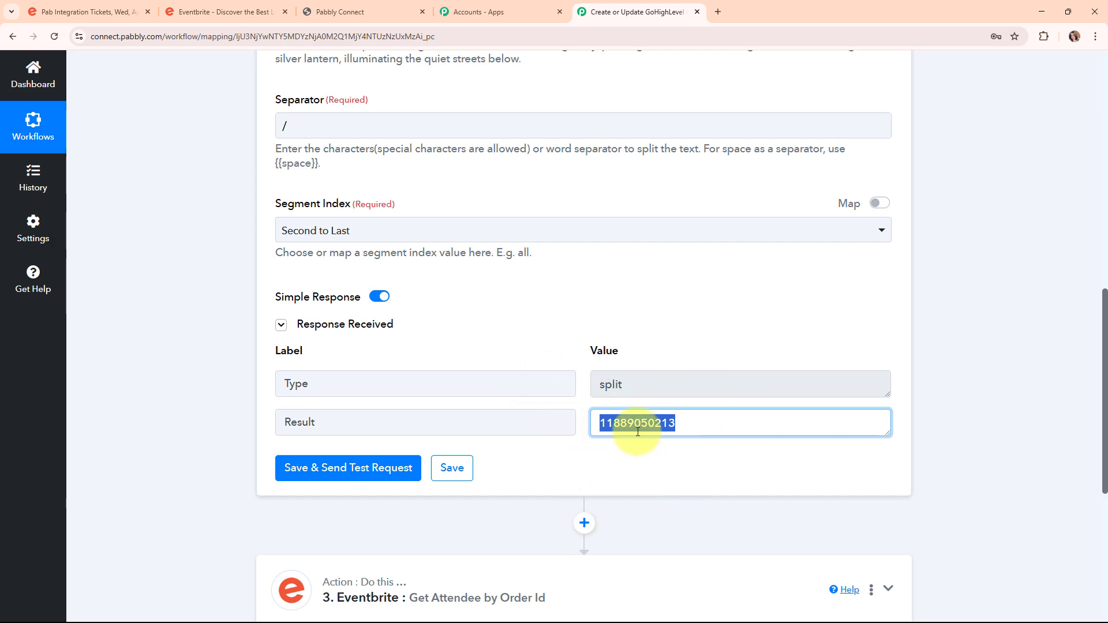
left_click(502, 469)
Collapse the Split Text step.
scroll(906, 448, "up", 9)
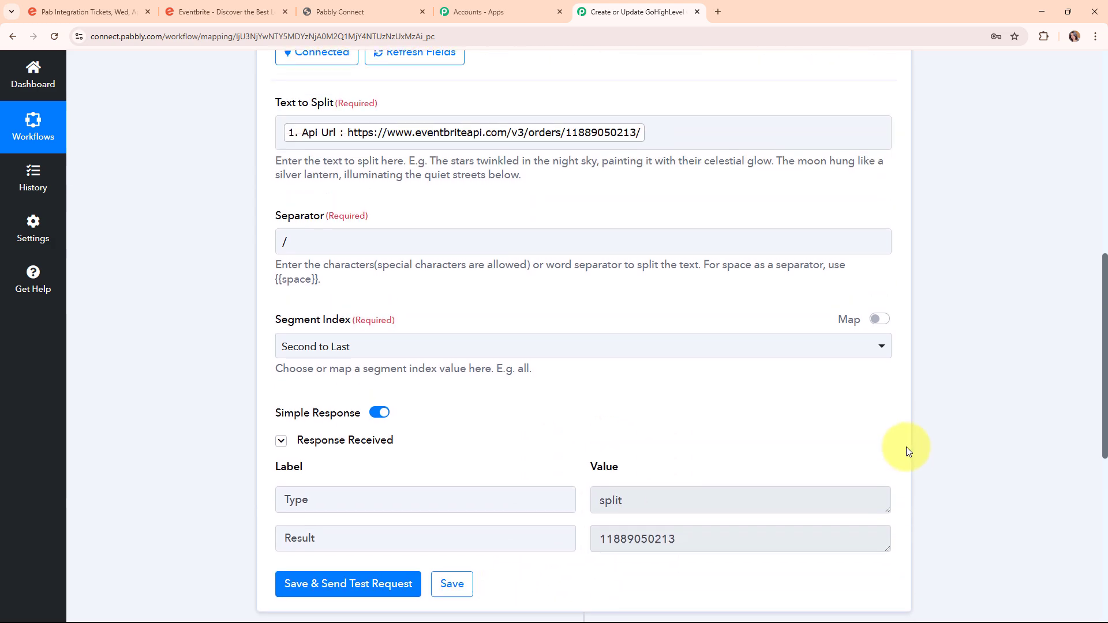
scroll(905, 446, "up", 3)
left_click(889, 415)
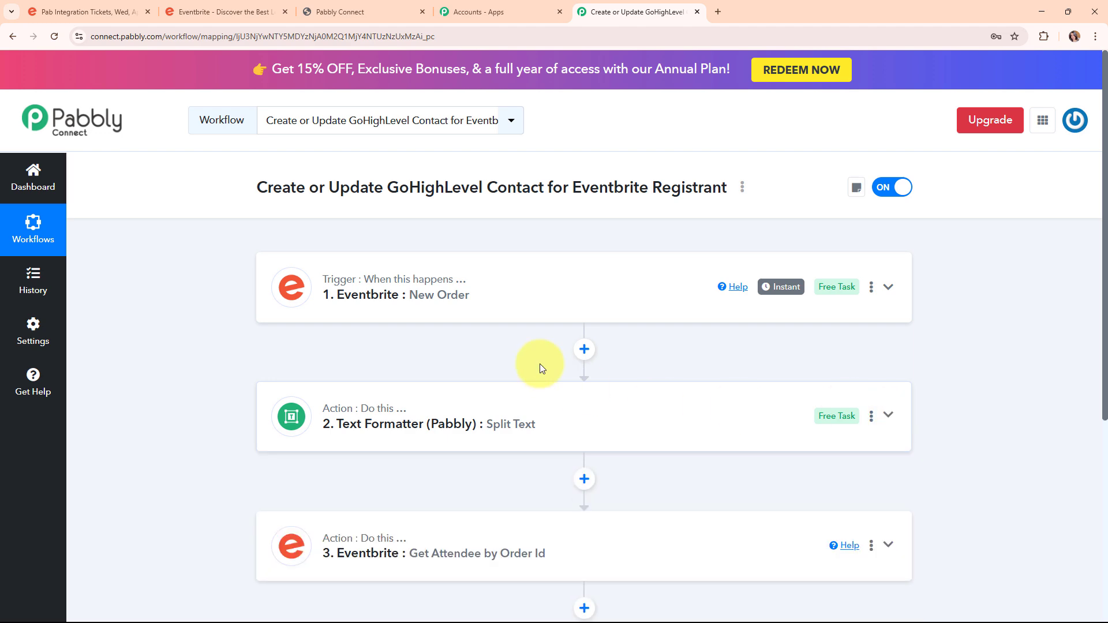
scroll(892, 440, "down", 4)
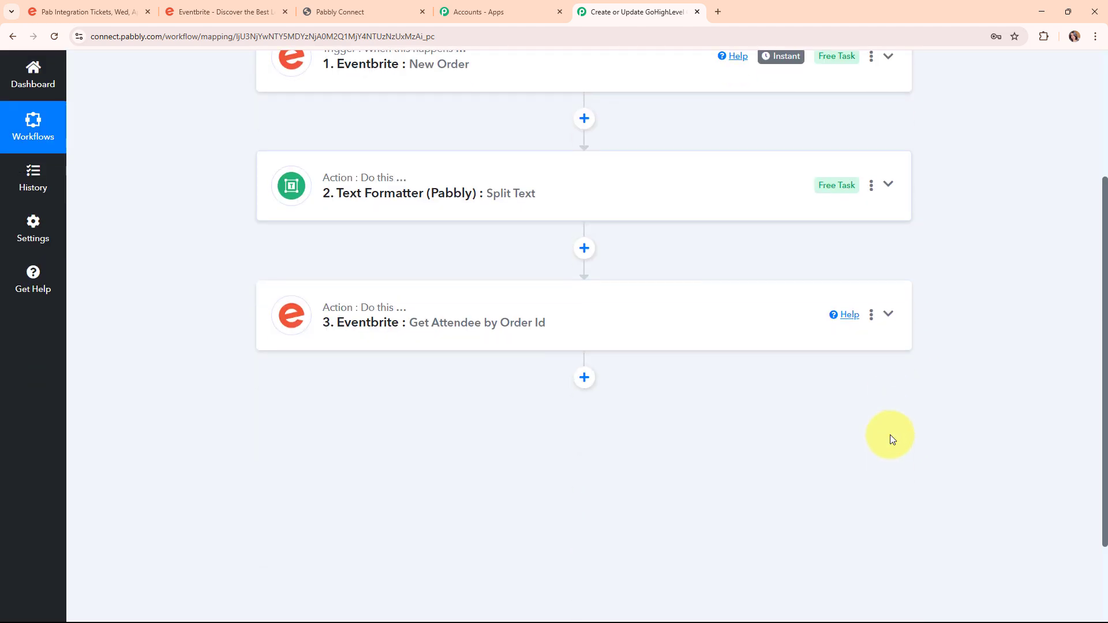
left_click(633, 304)
scroll(633, 303, "down", 5)
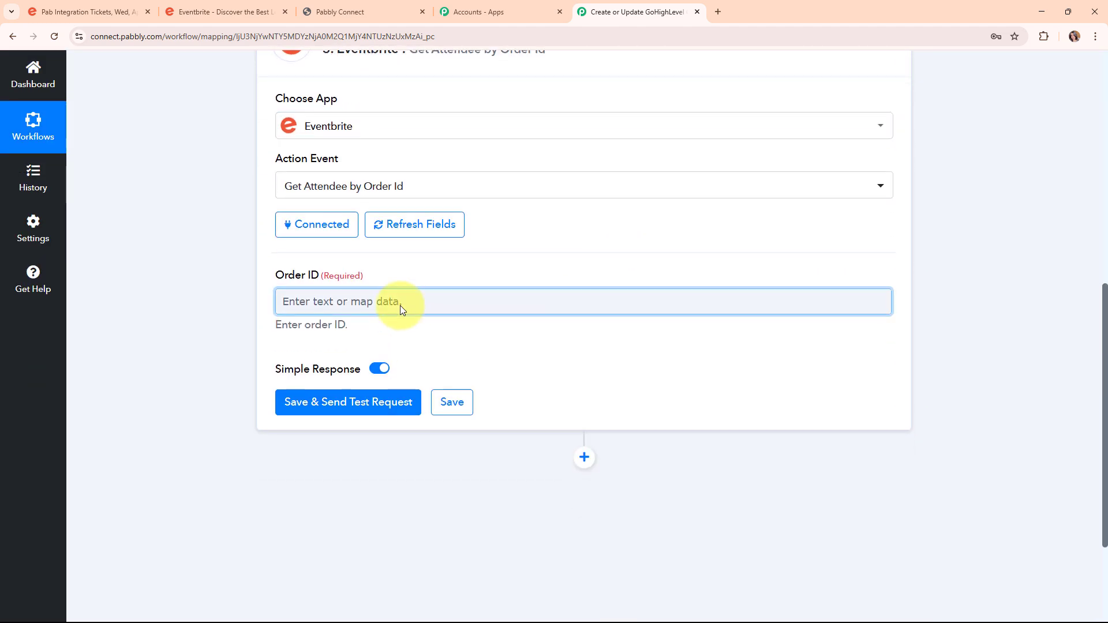
left_click(418, 306)
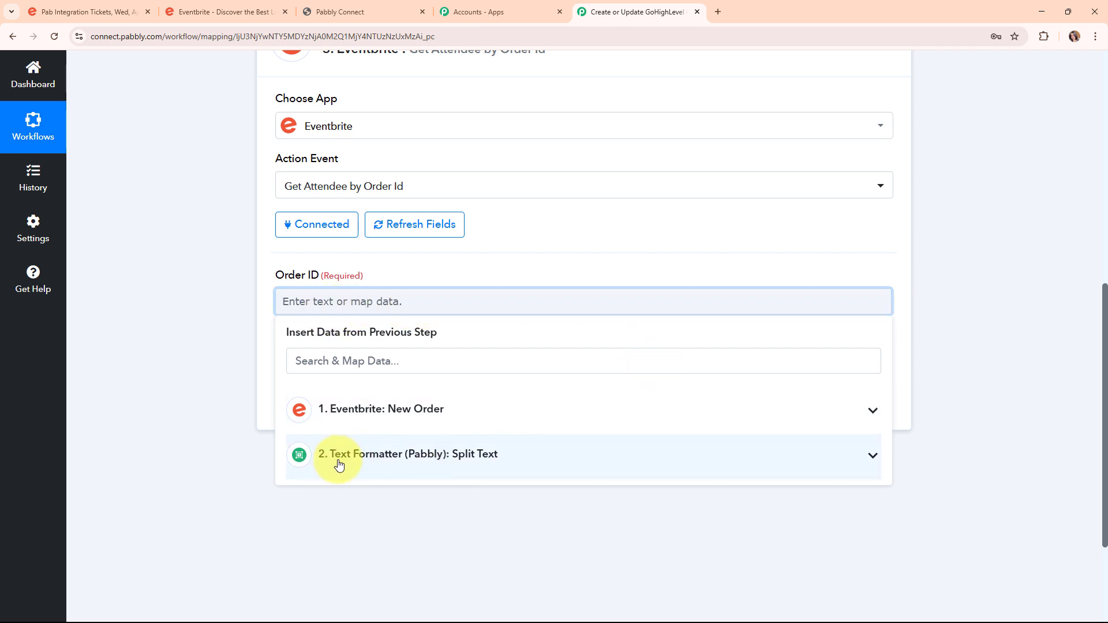
left_click(512, 467)
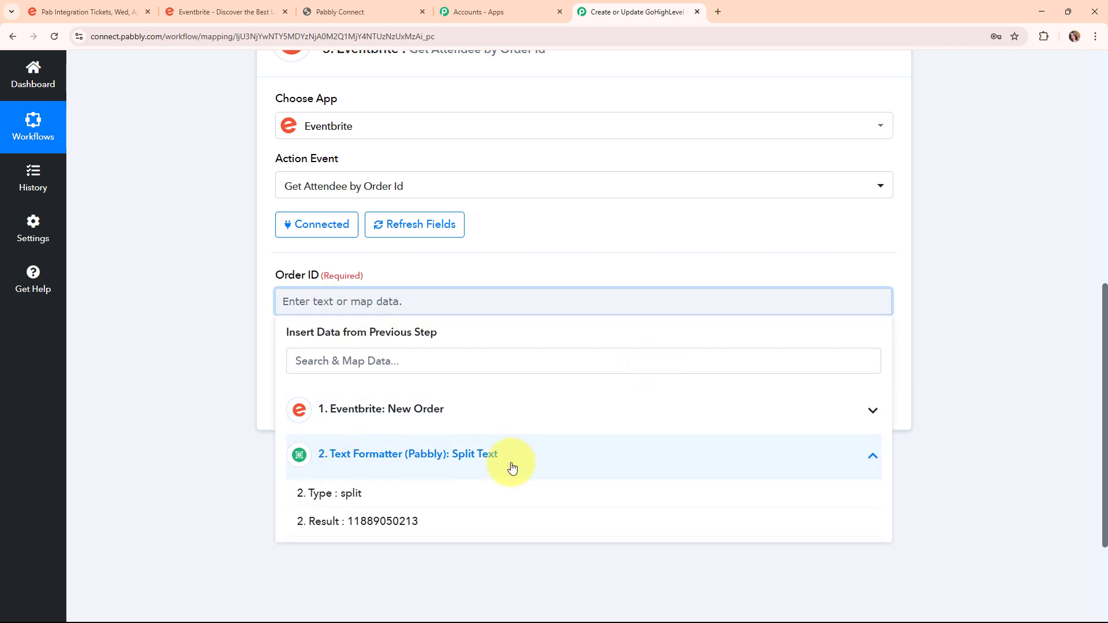
left_click(360, 522)
left_click(149, 371)
left_click(378, 414)
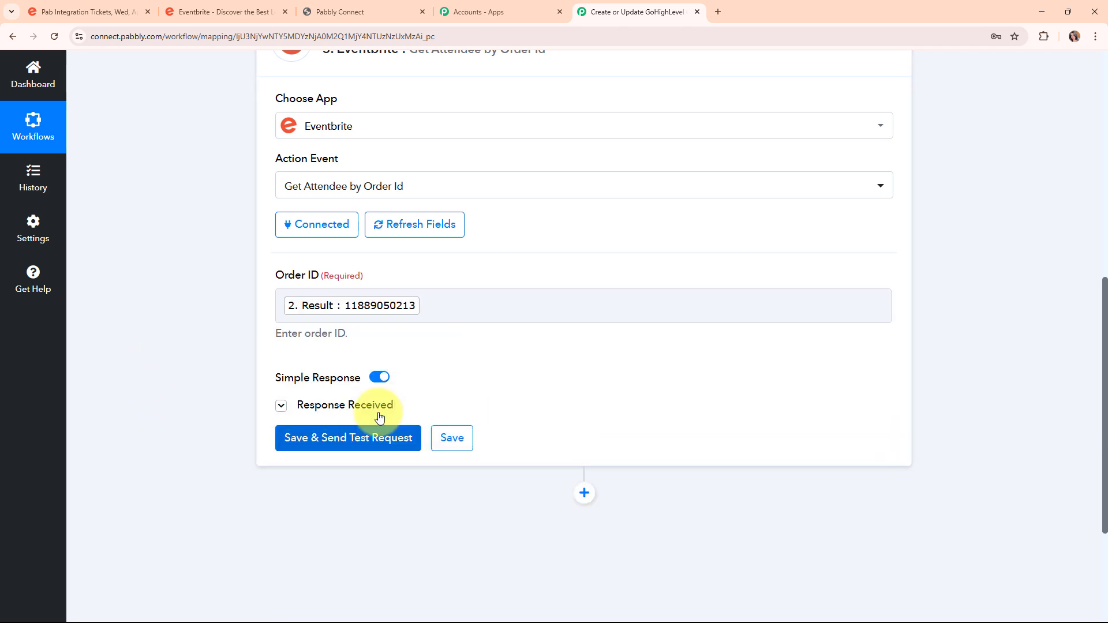
scroll(968, 450, "down", 2)
scroll(968, 450, "down", 2)
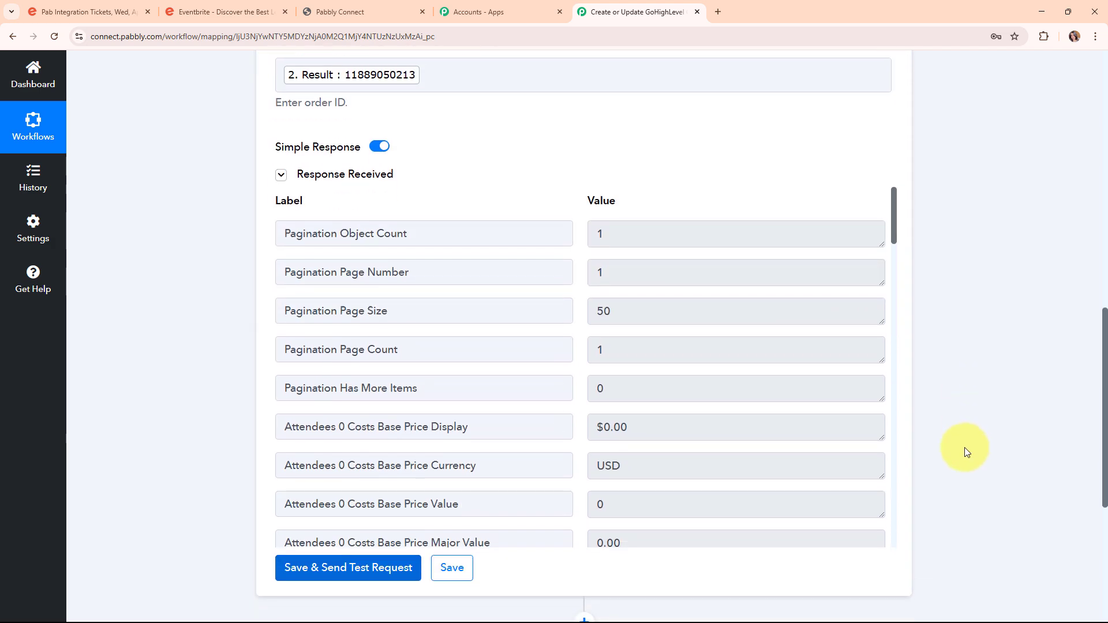
scroll(710, 380, "down", 13)
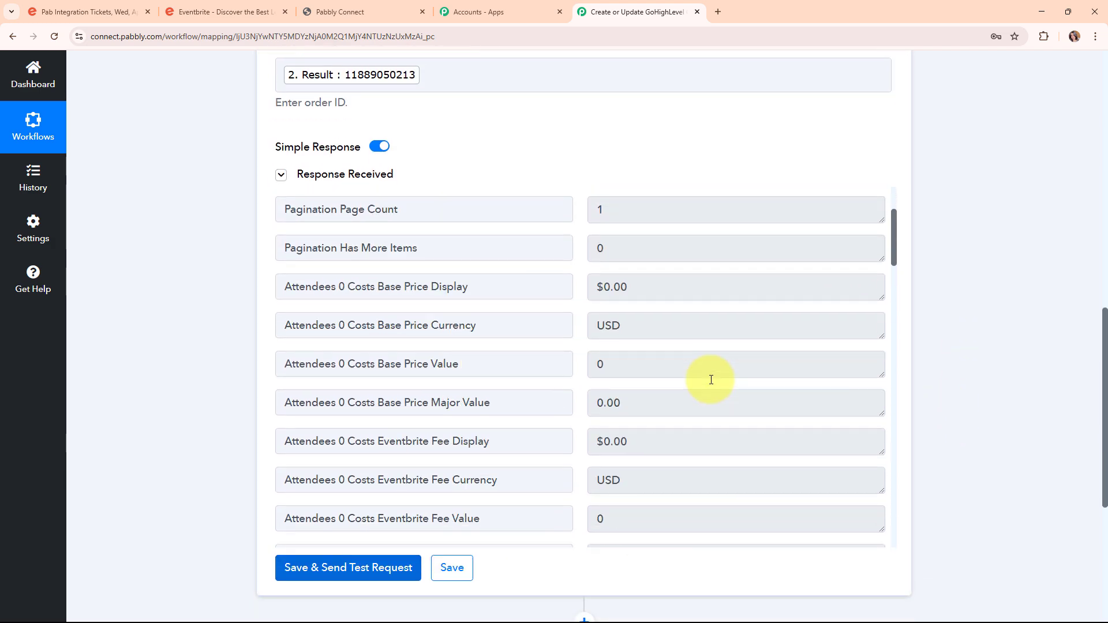
scroll(711, 379, "down", 10)
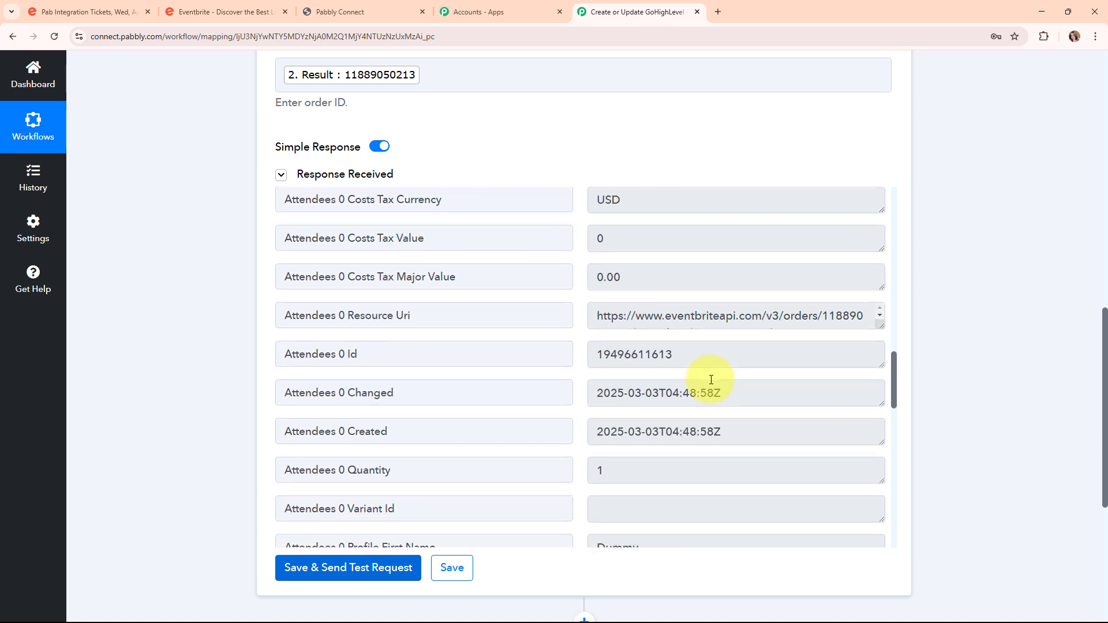
left_click_drag(693, 317, 526, 338)
left_click_drag(687, 356, 587, 362)
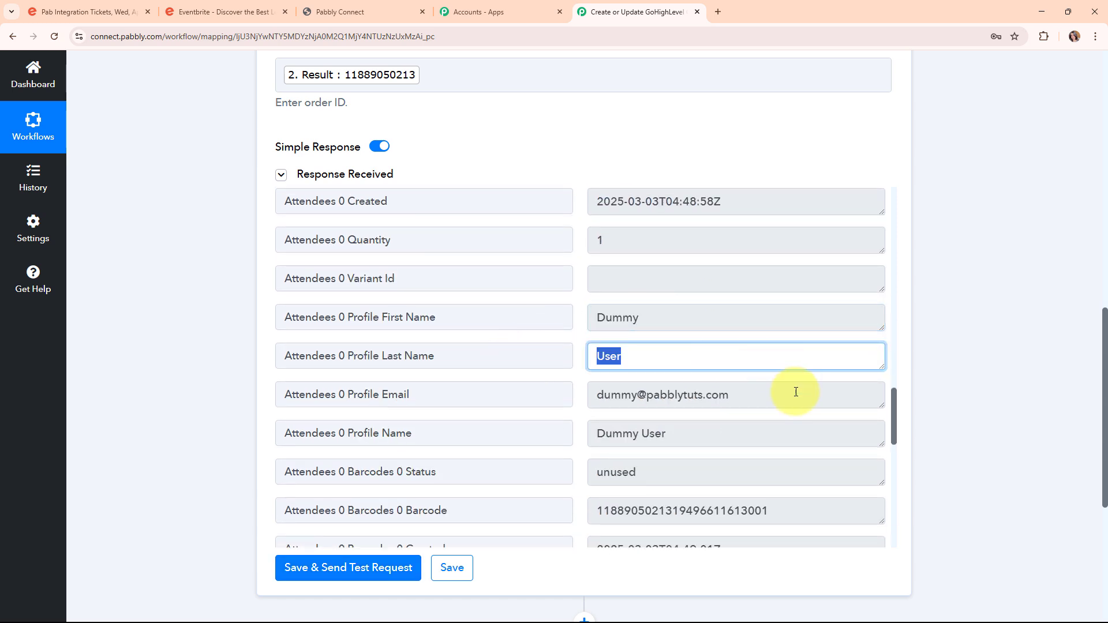
left_click_drag(791, 393, 543, 426)
left_click_drag(690, 434, 564, 435)
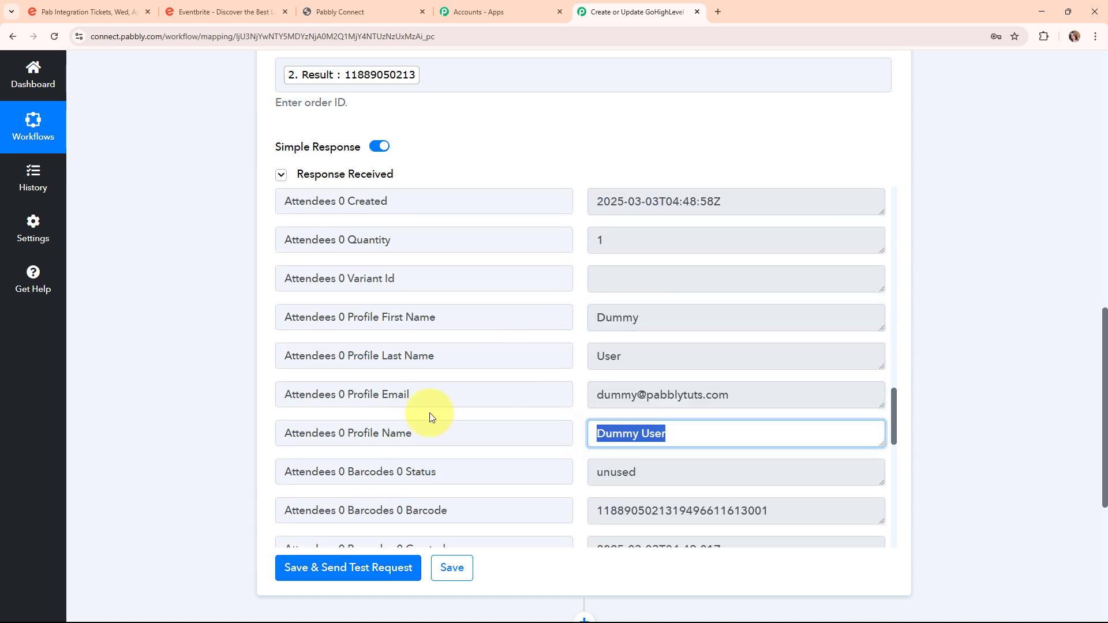
scroll(684, 404, "down", 4)
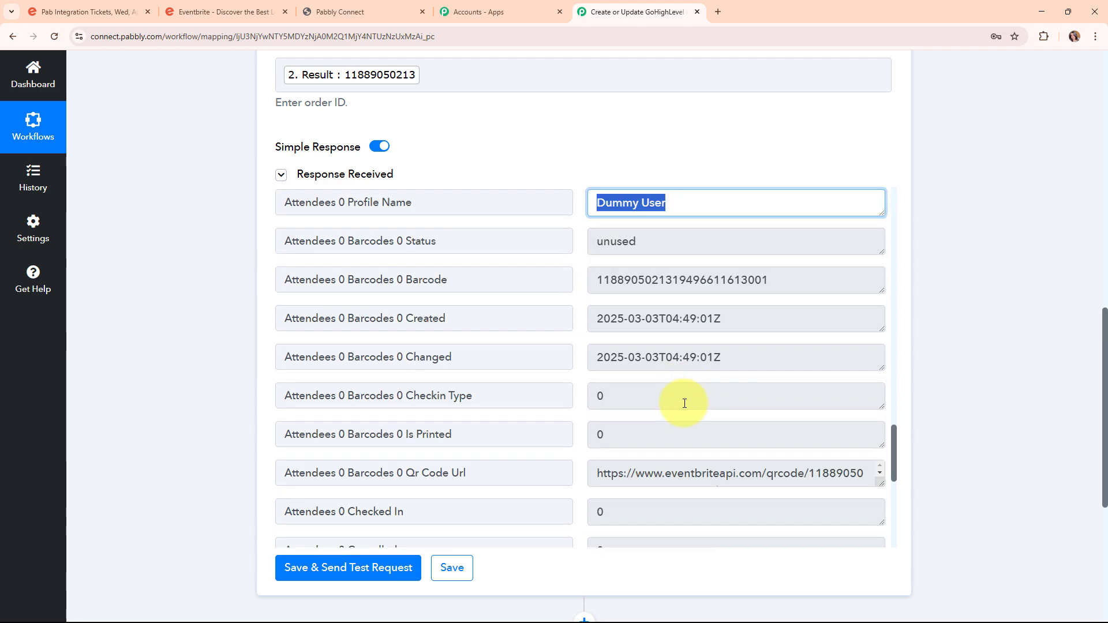
scroll(937, 407, "up", 9)
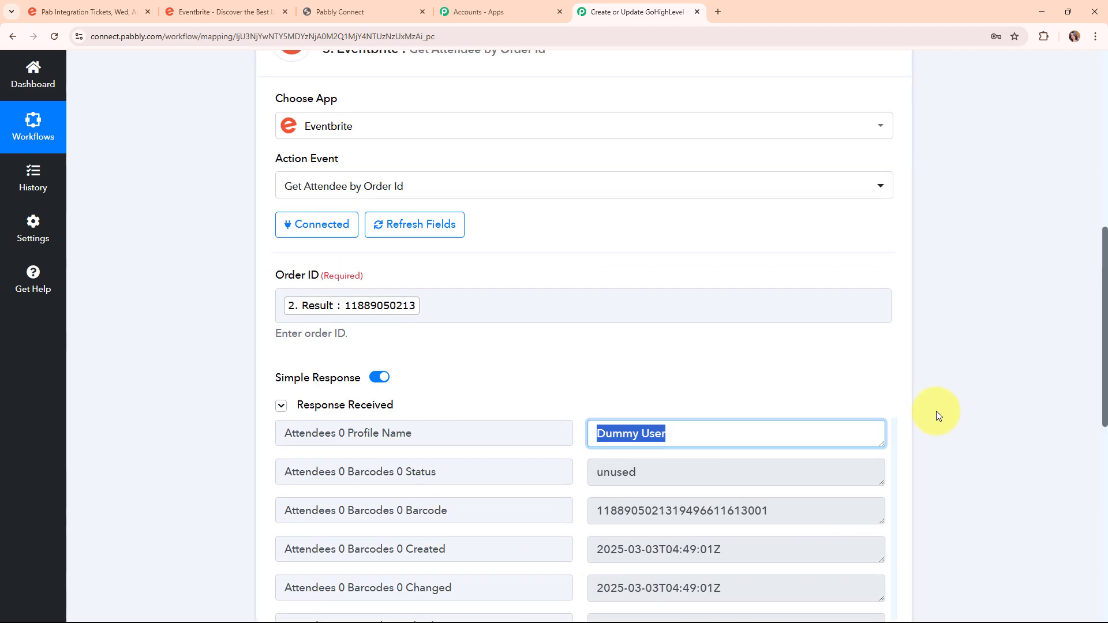
Collapse Get Attendee by Order Id and add a LeadConnector V2 step after it, found by searching "Lead".
left_click(888, 327)
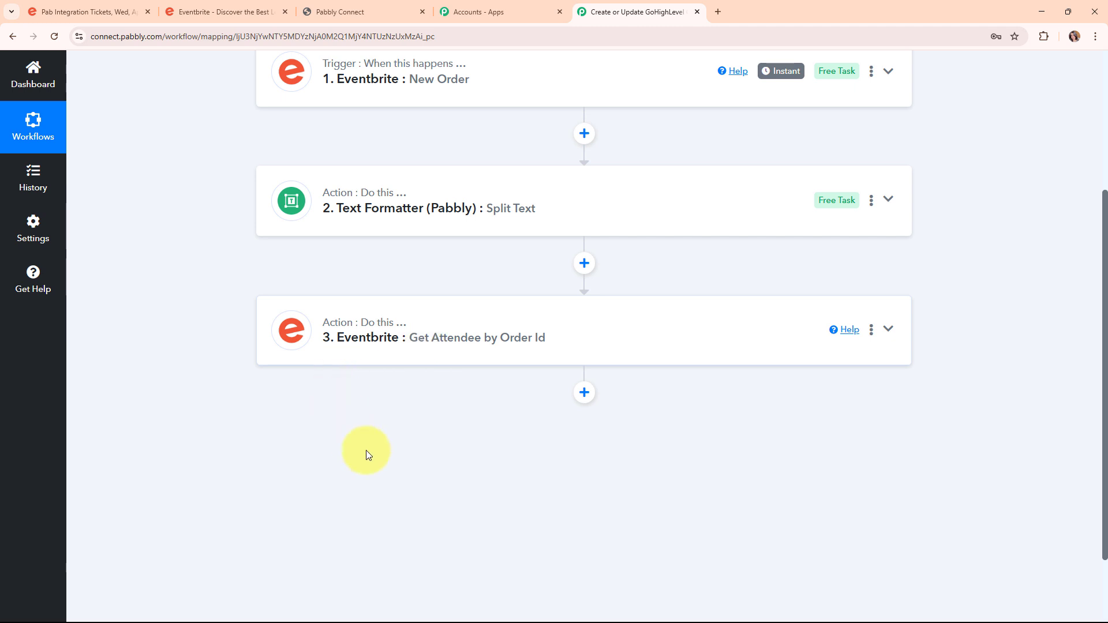
left_click(594, 400)
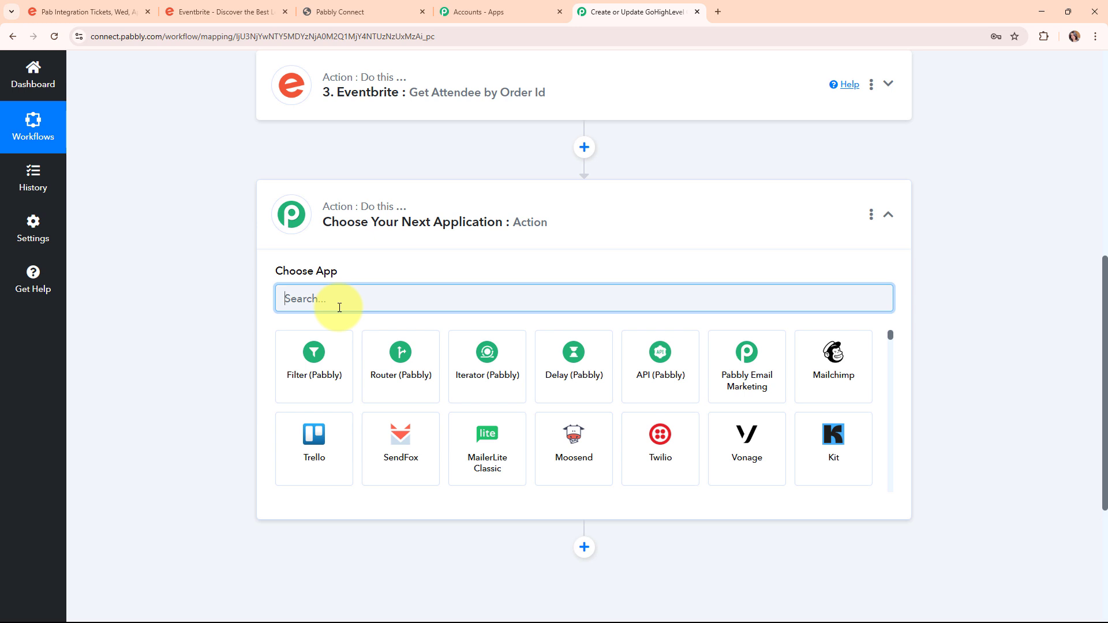
type("Lead")
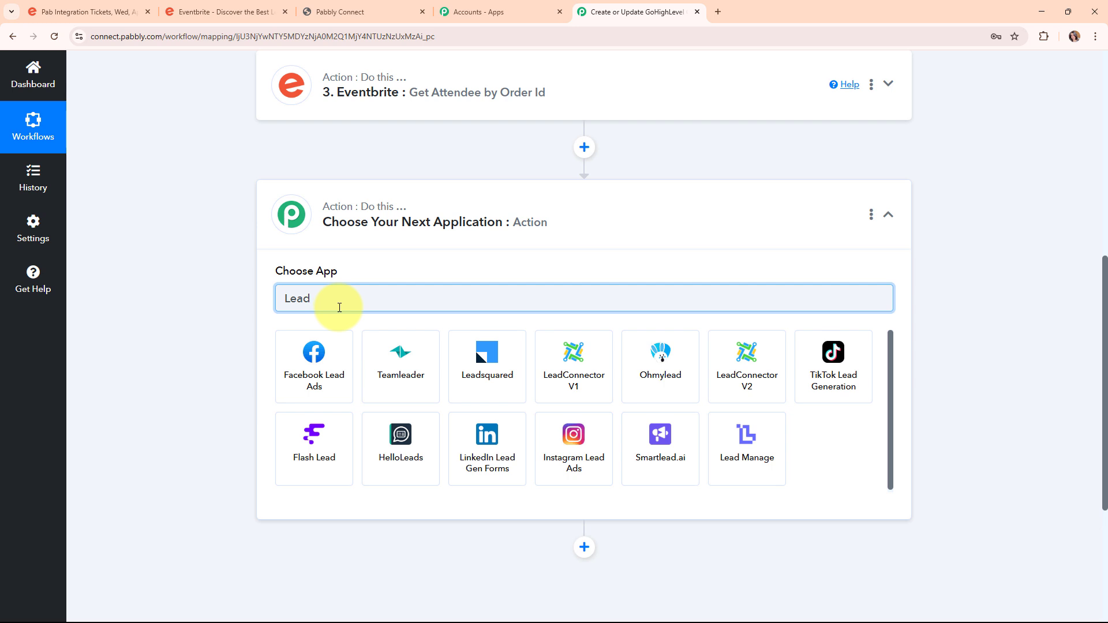
left_click(761, 387)
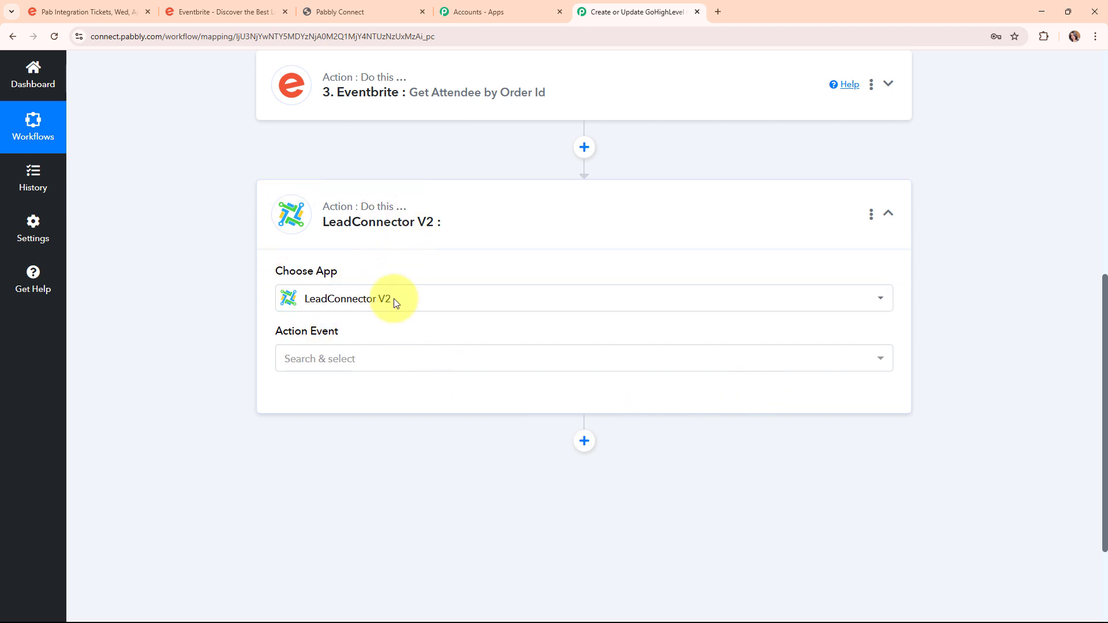
Choose Create or Update a Contact as the LeadConnector V2 action and start the account connection.
left_click(494, 353)
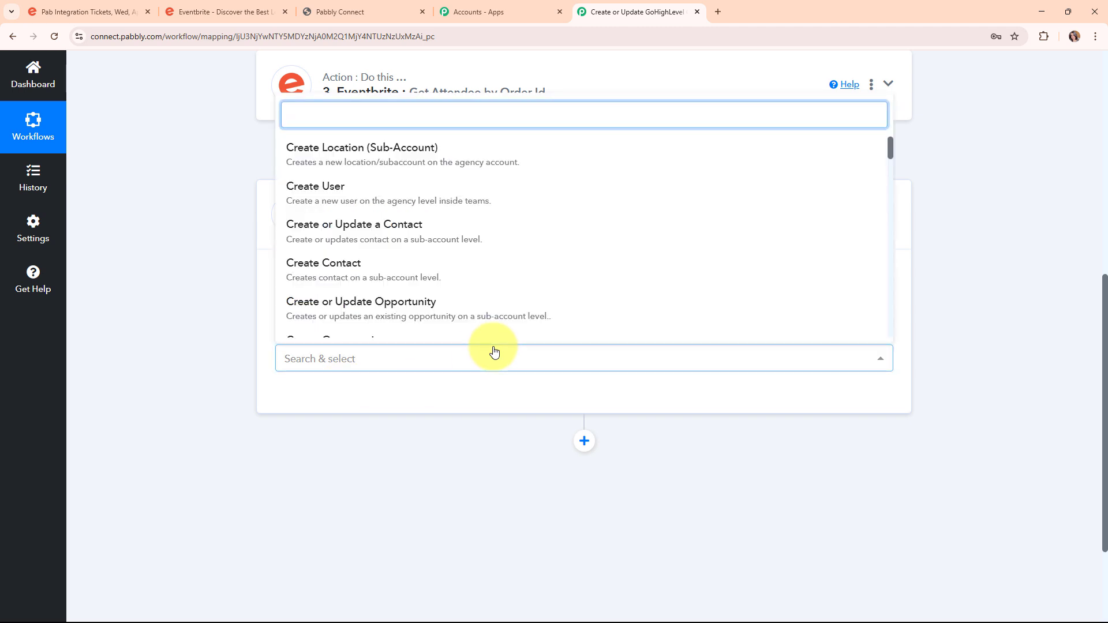
left_click(385, 241)
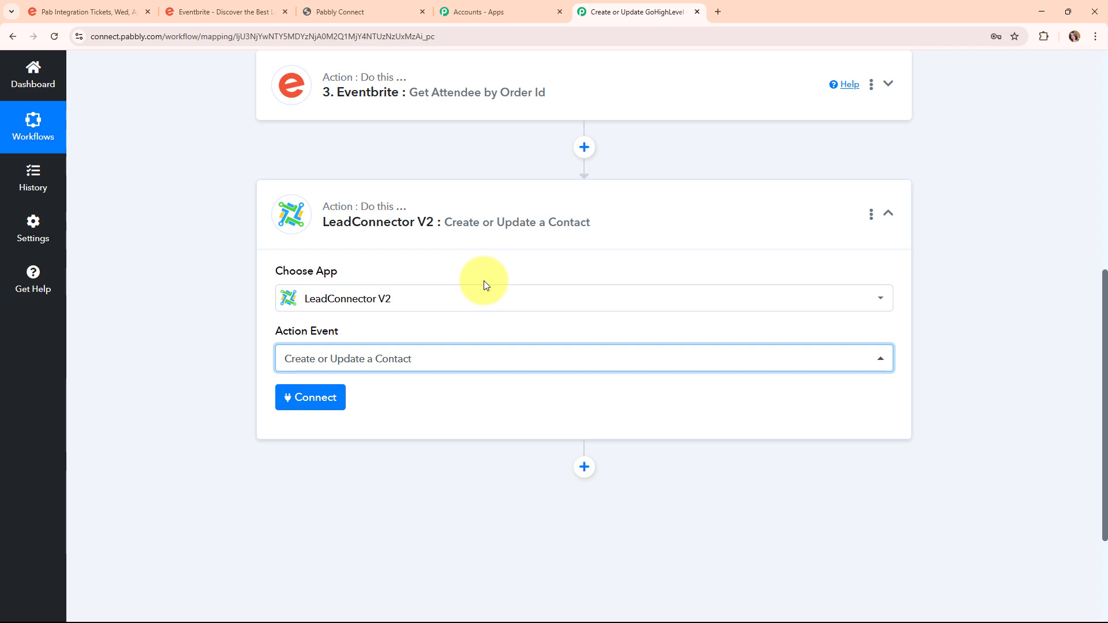
scroll(483, 280, "up", 8)
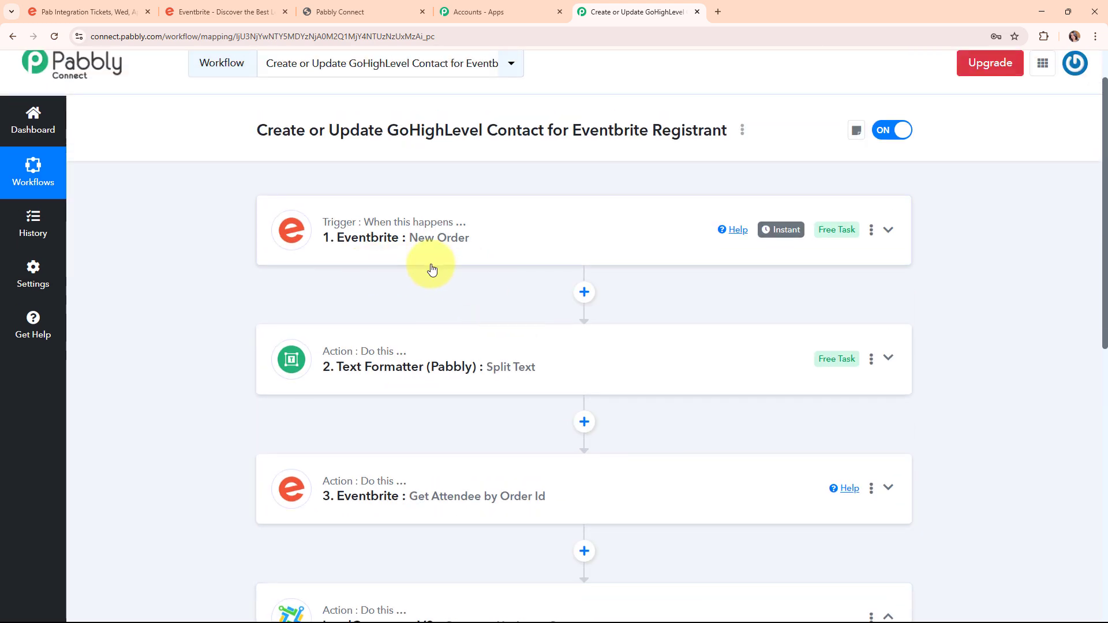
scroll(431, 269, "down", 3)
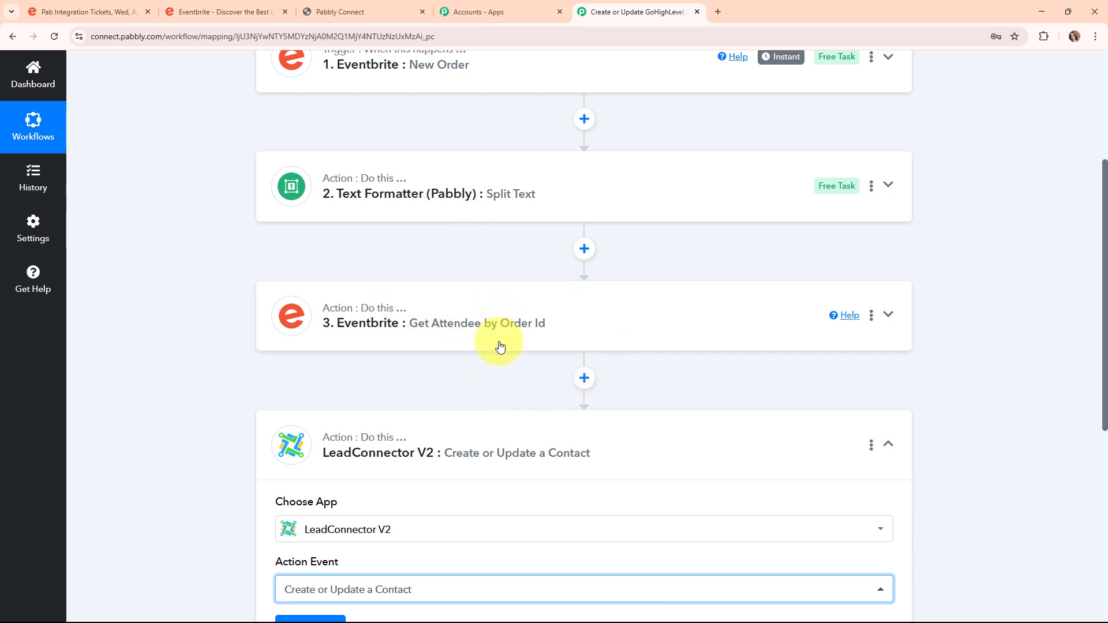
scroll(500, 347, "down", 3)
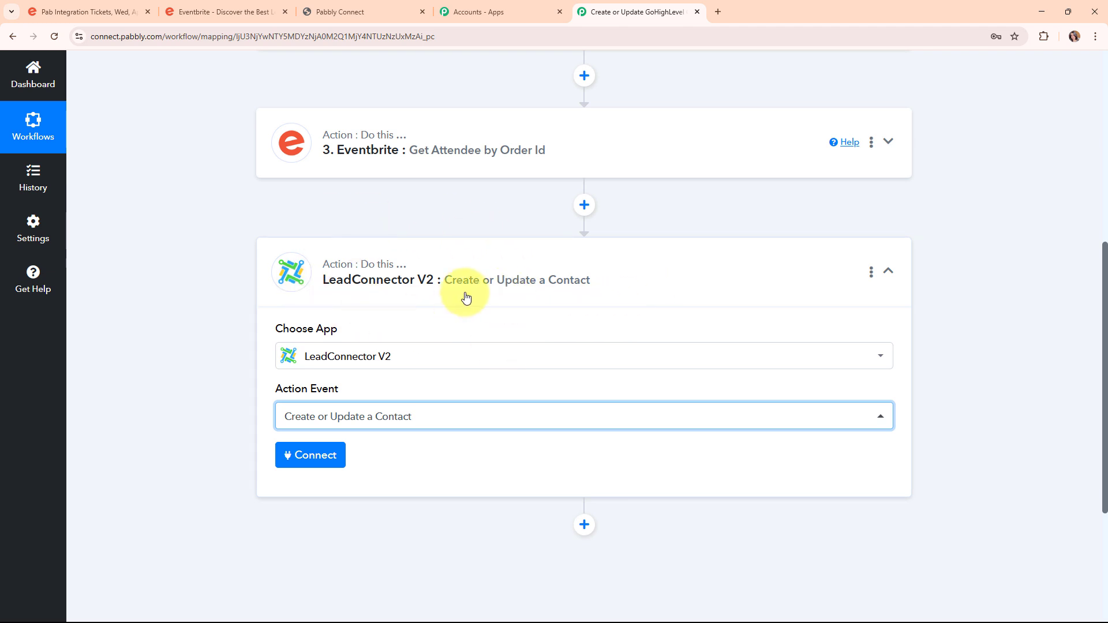
left_click(308, 467)
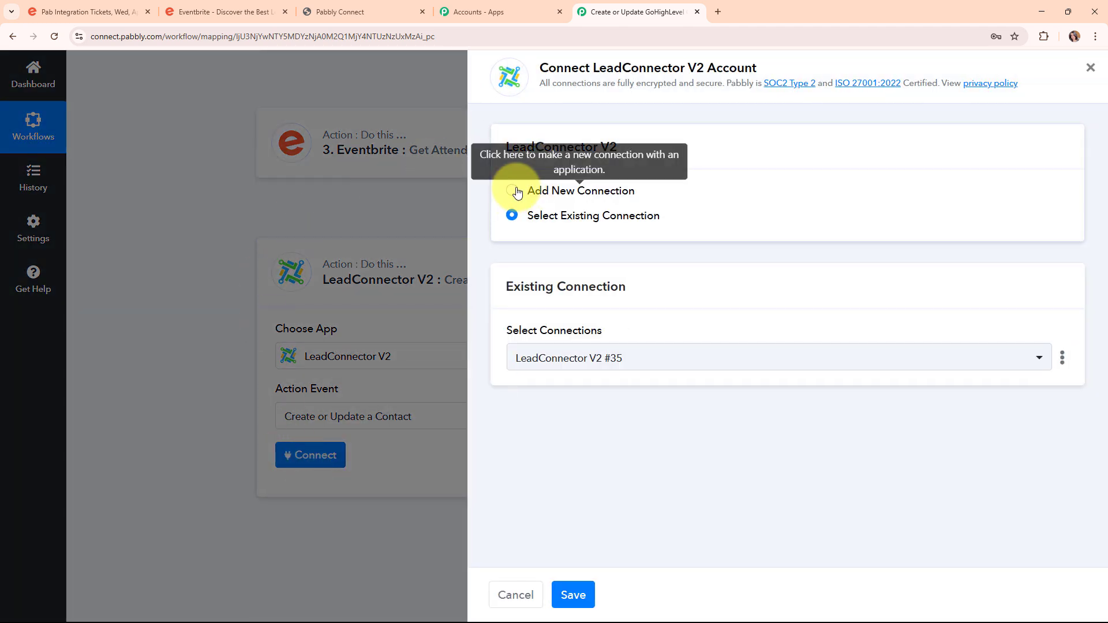
Add a new LeadConnector V2 connection, authorising the Pabbly Connect account in the sign-in popup.
left_click(513, 191)
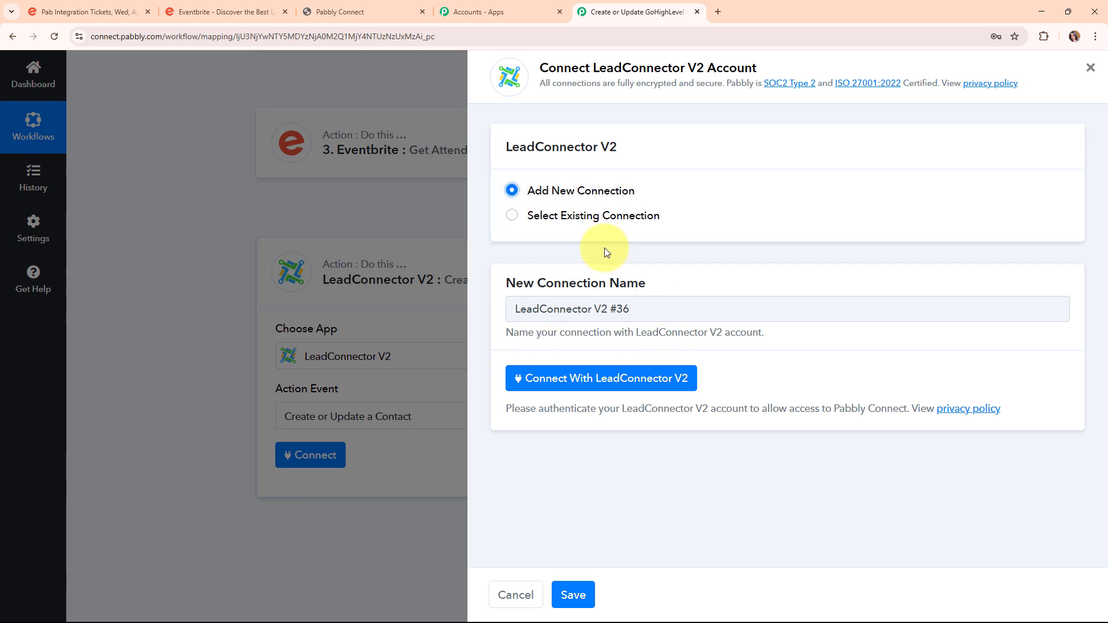
left_click(603, 379)
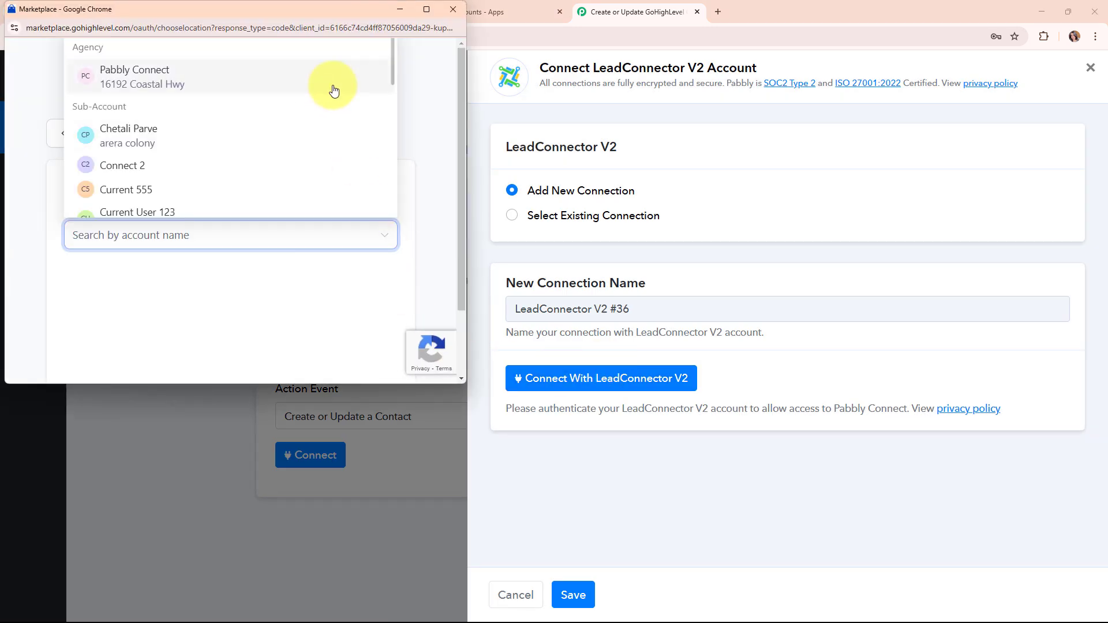
scroll(344, 154, "down", 5)
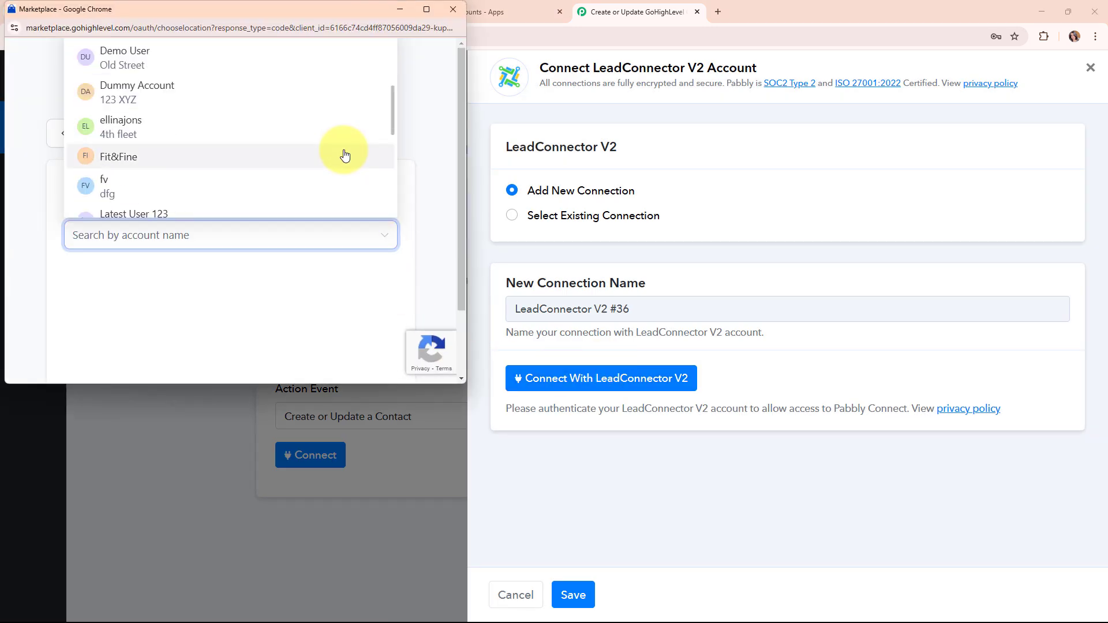
scroll(344, 155, "down", 3)
scroll(345, 155, "down", 5)
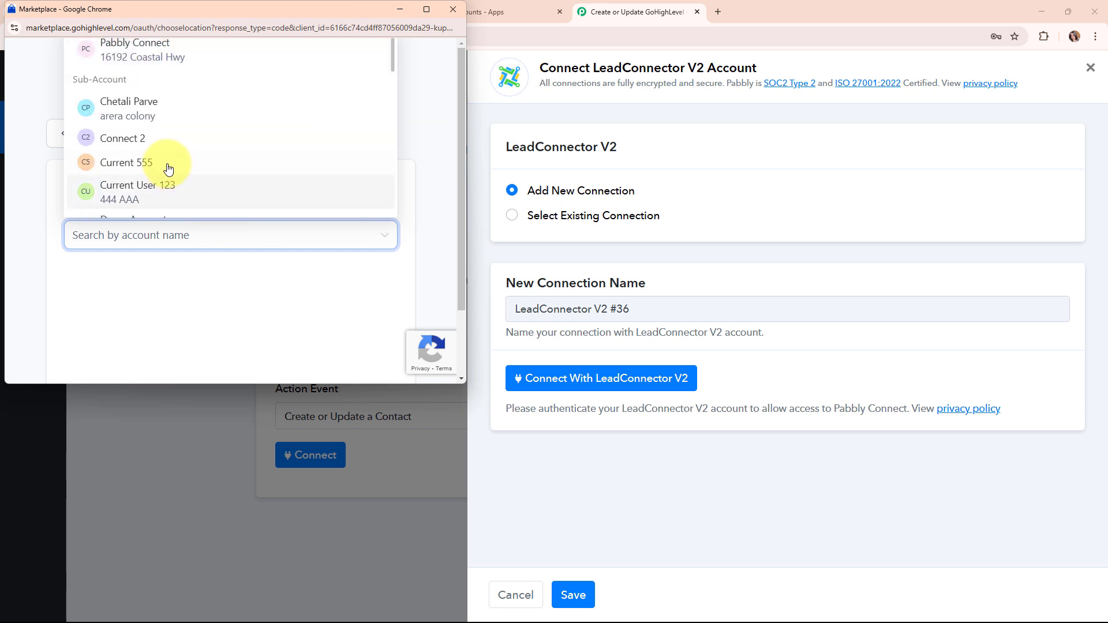
scroll(173, 173, "down", 12)
scroll(175, 173, "down", 3)
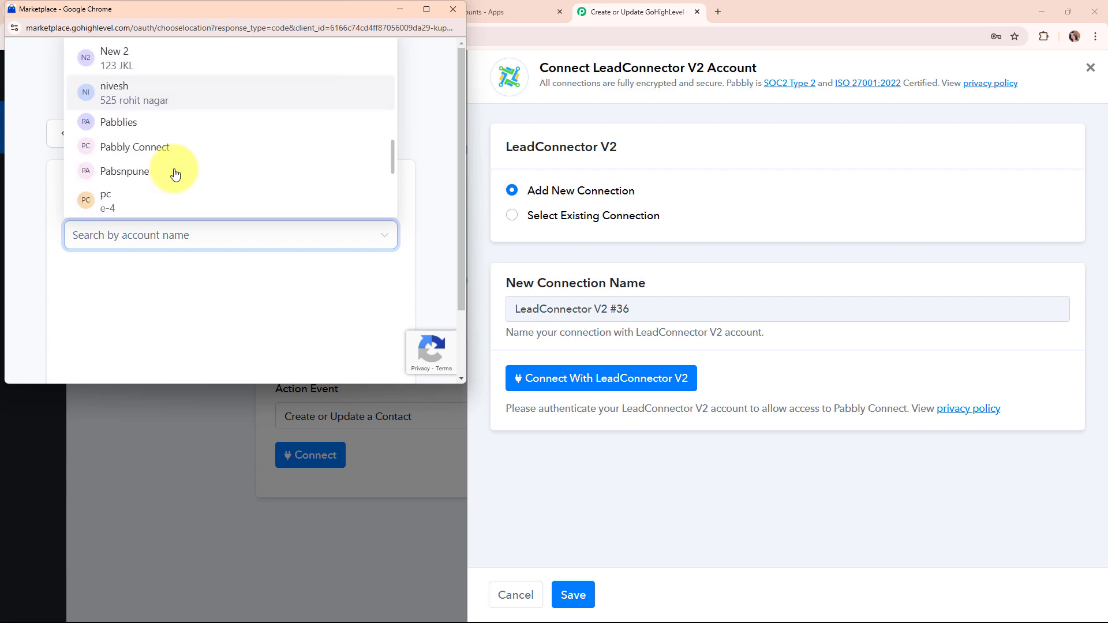
left_click(183, 104)
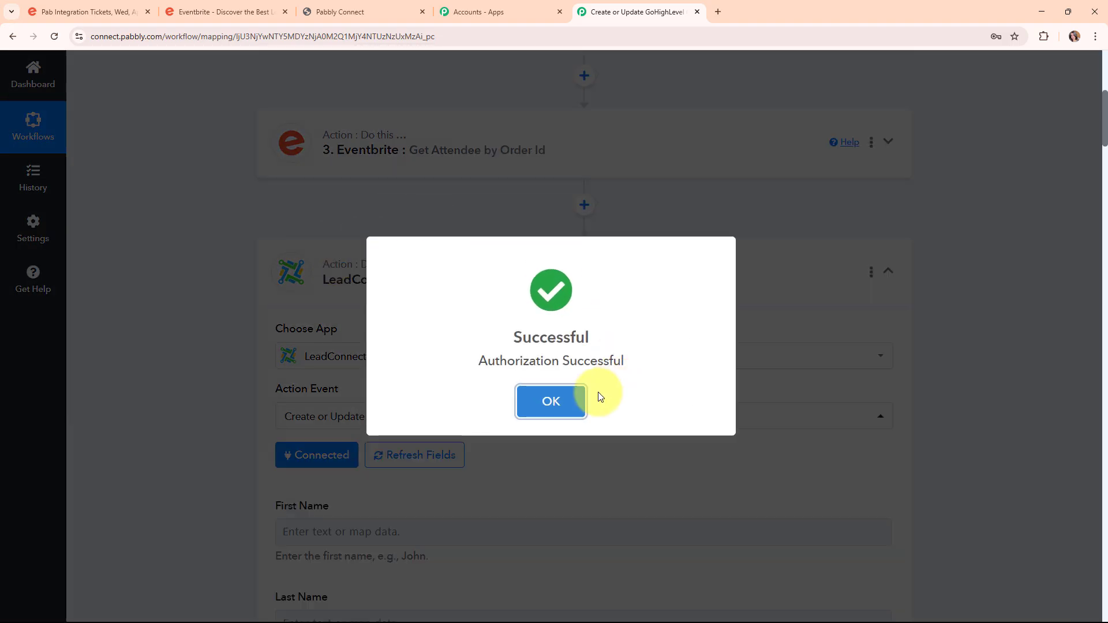
left_click(578, 392)
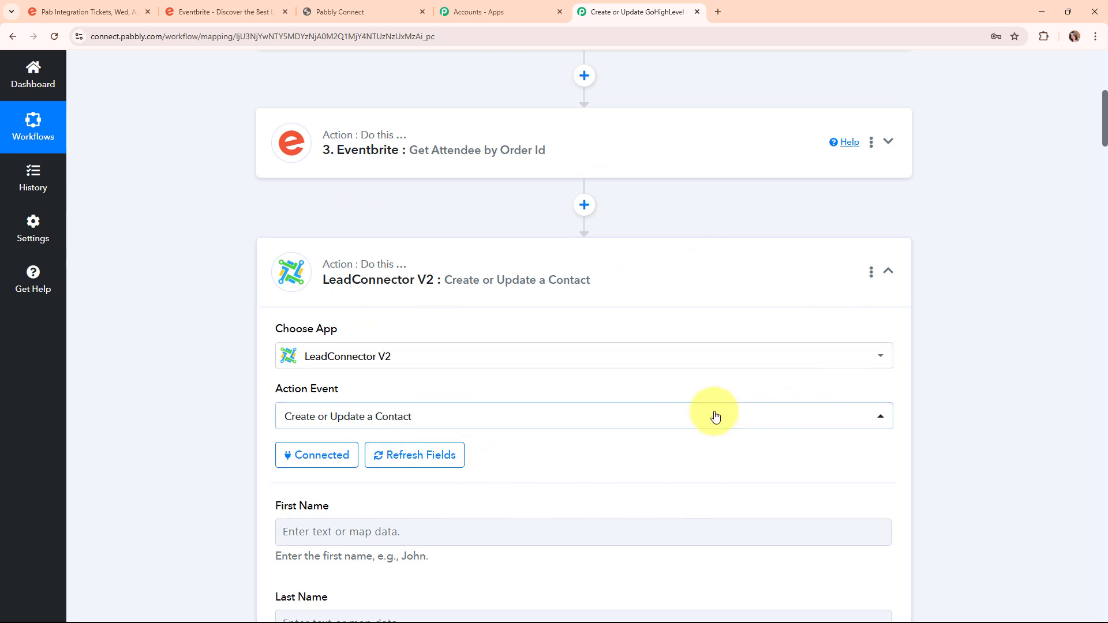
Map the step 3 attendee's first name into the First Name field.
scroll(716, 413, "down", 5)
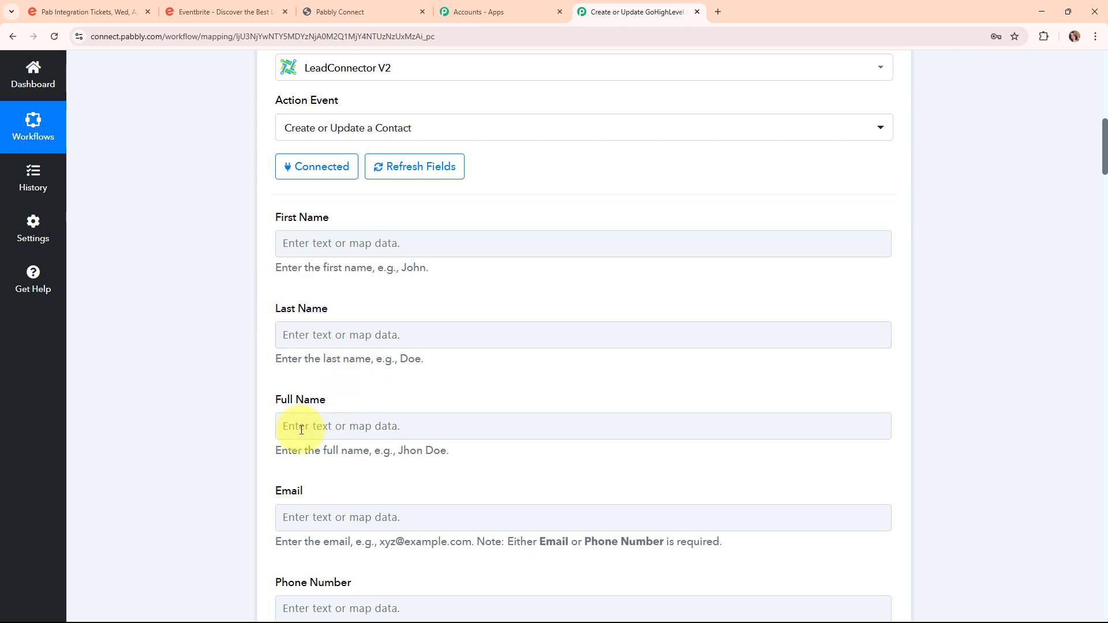
left_click(322, 522)
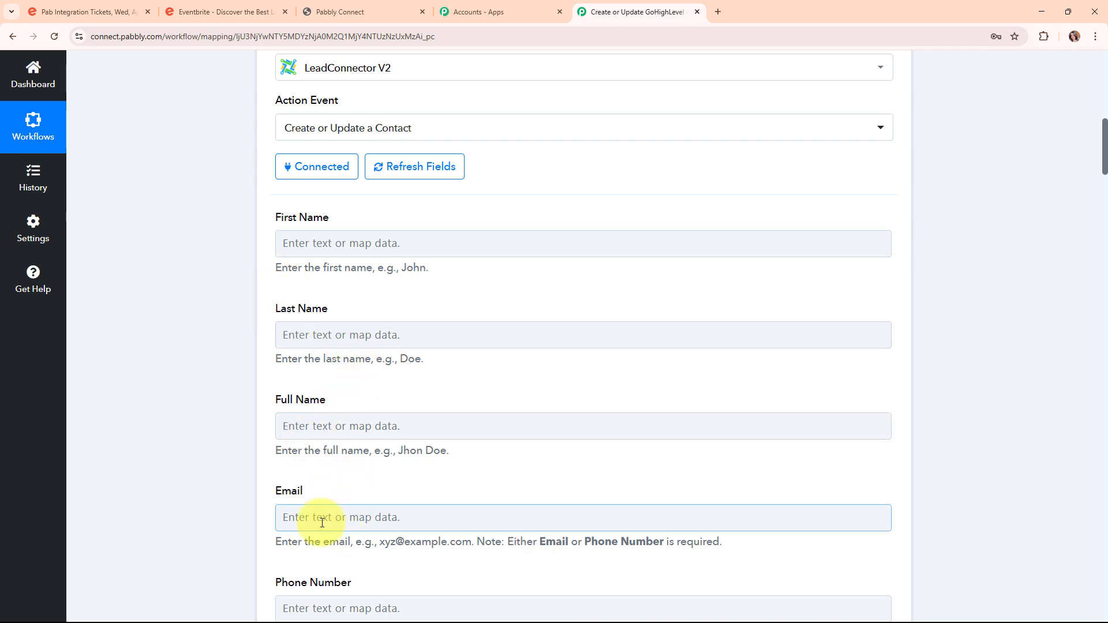
left_click(511, 386)
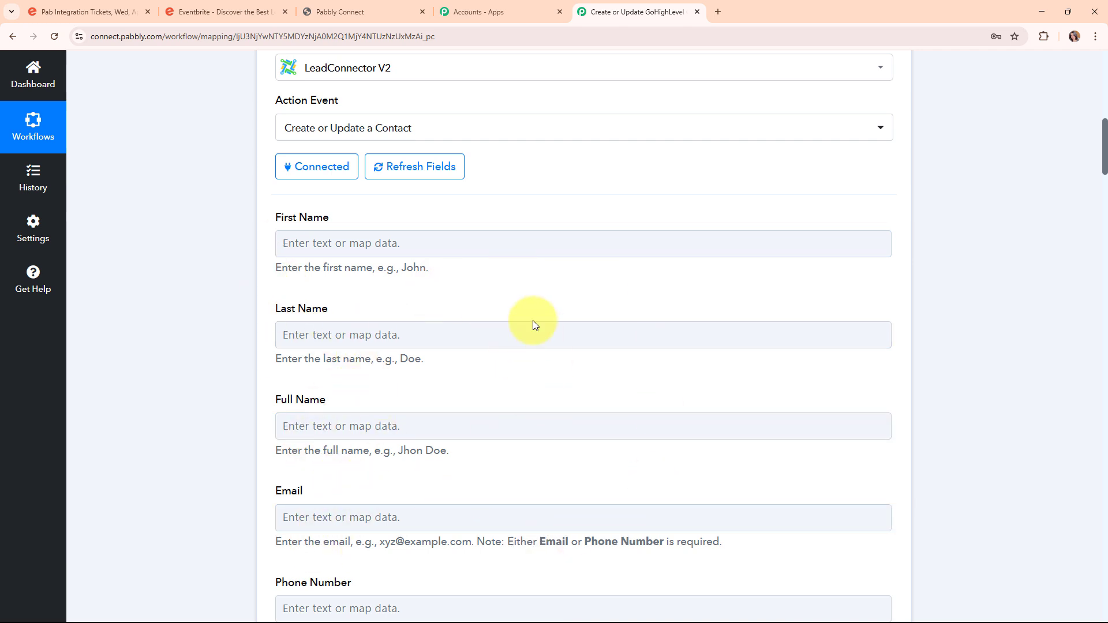
left_click(294, 244)
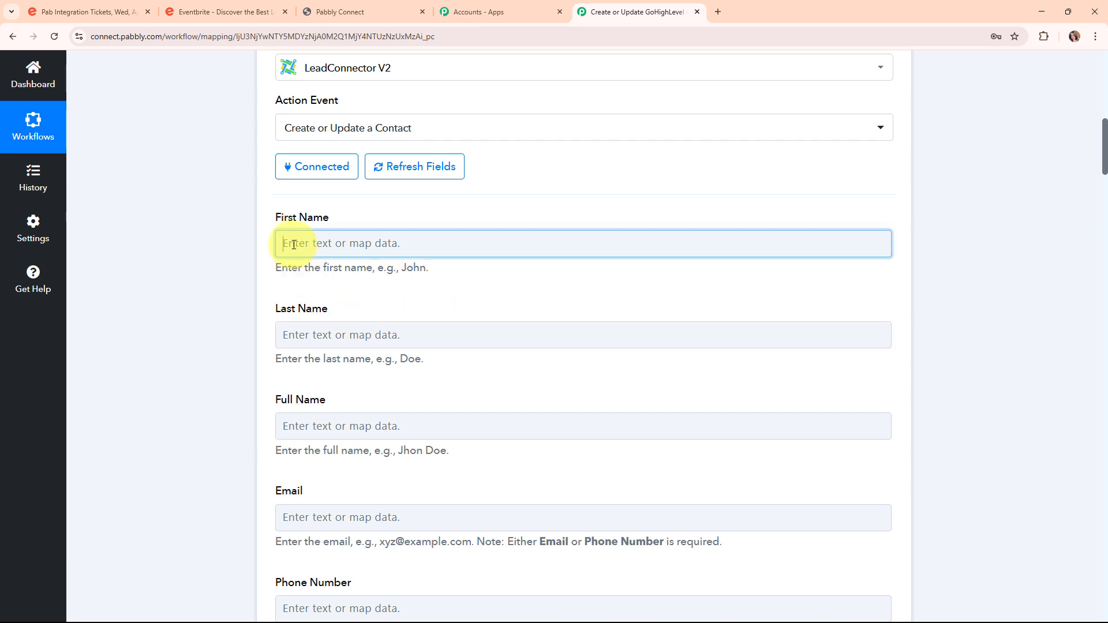
left_click(448, 307)
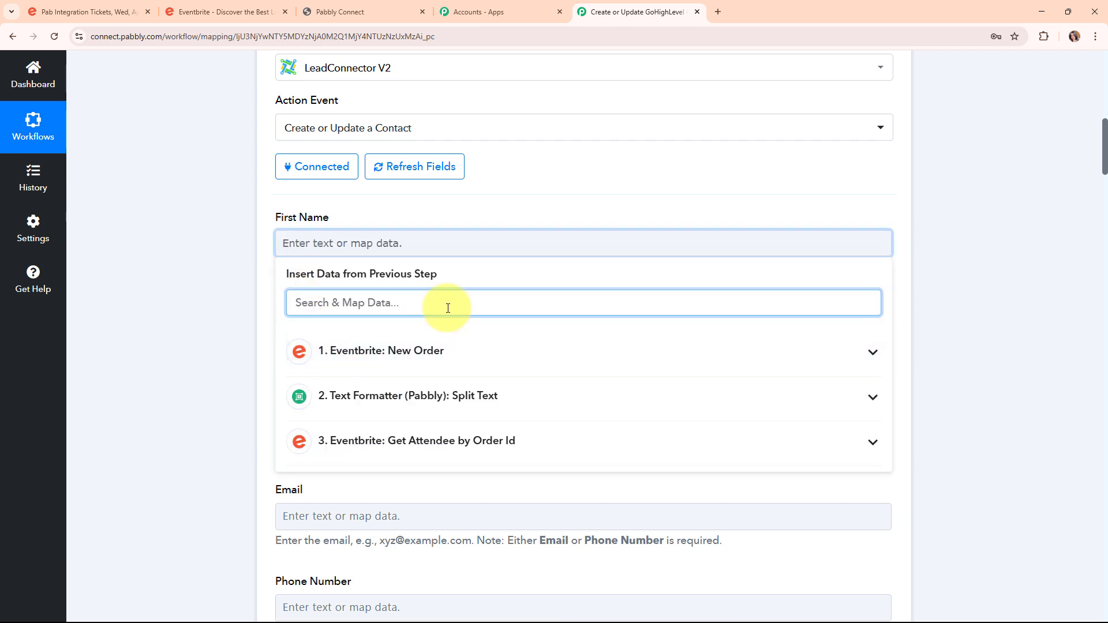
type("dum")
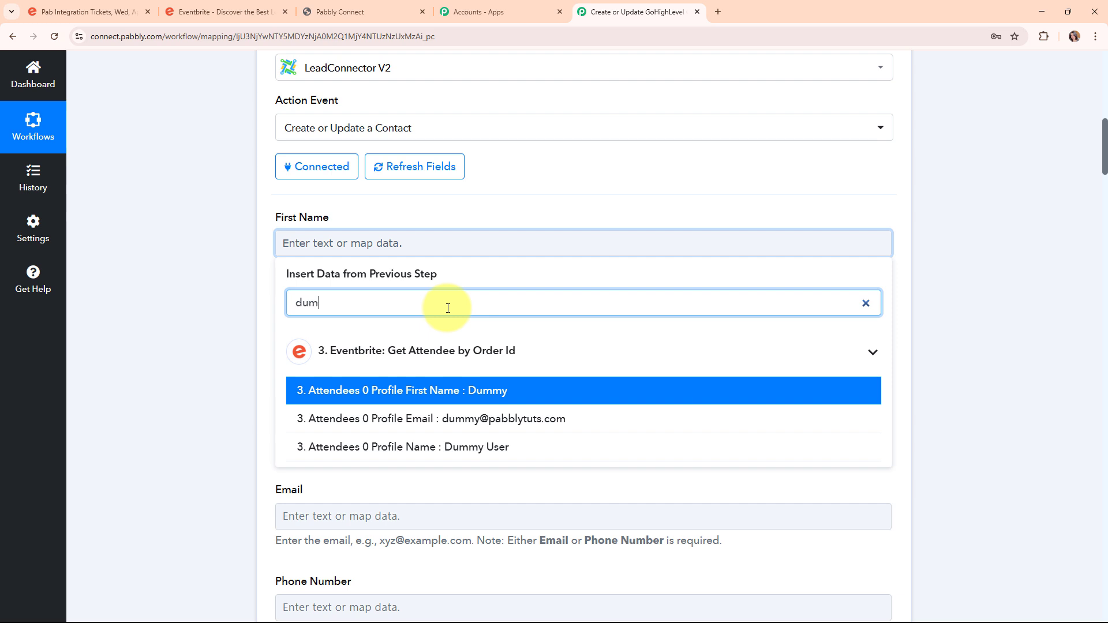
left_click(510, 403)
left_click(233, 345)
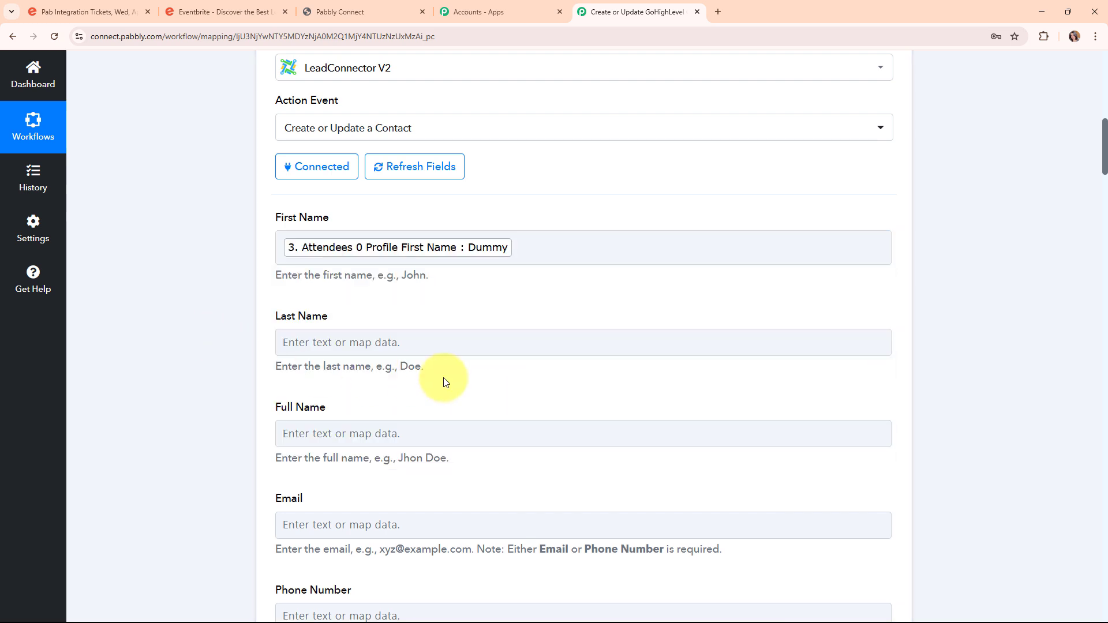
Map the attendee's last name into Last Name and full name into Full Name.
left_click(422, 352)
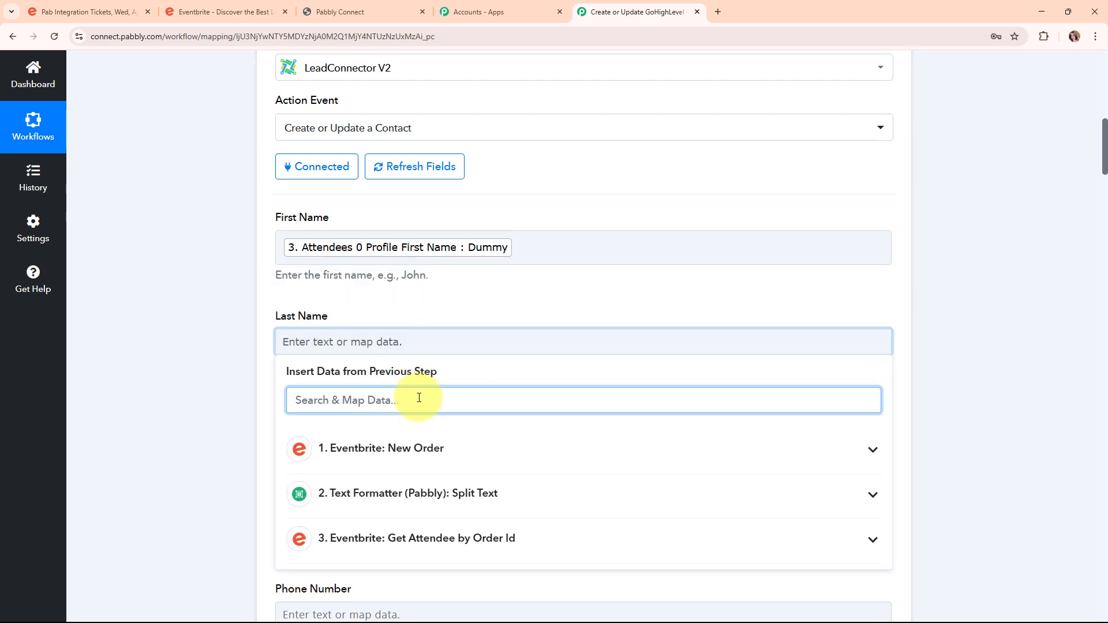
type("las")
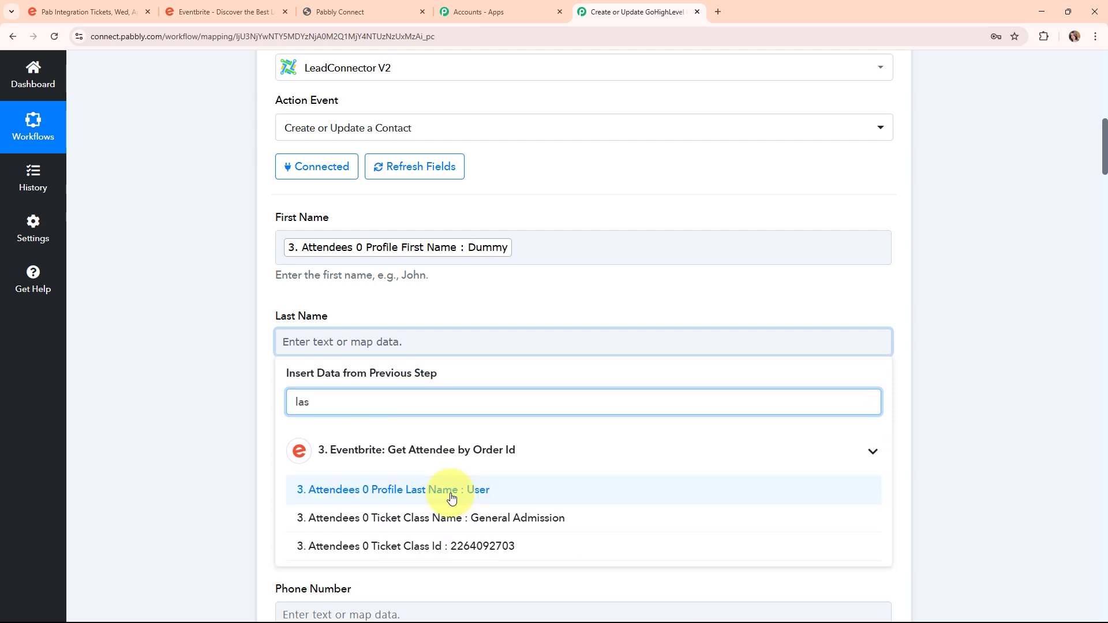
left_click(421, 354)
left_click(199, 473)
scroll(597, 456, "down", 3)
left_click(374, 267)
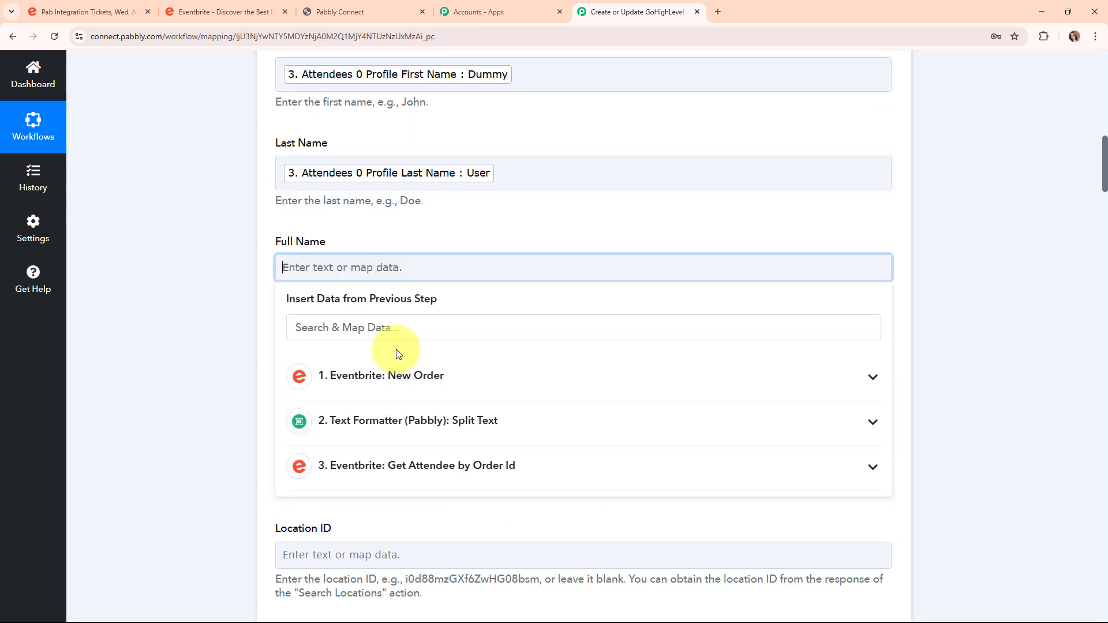
type("dum")
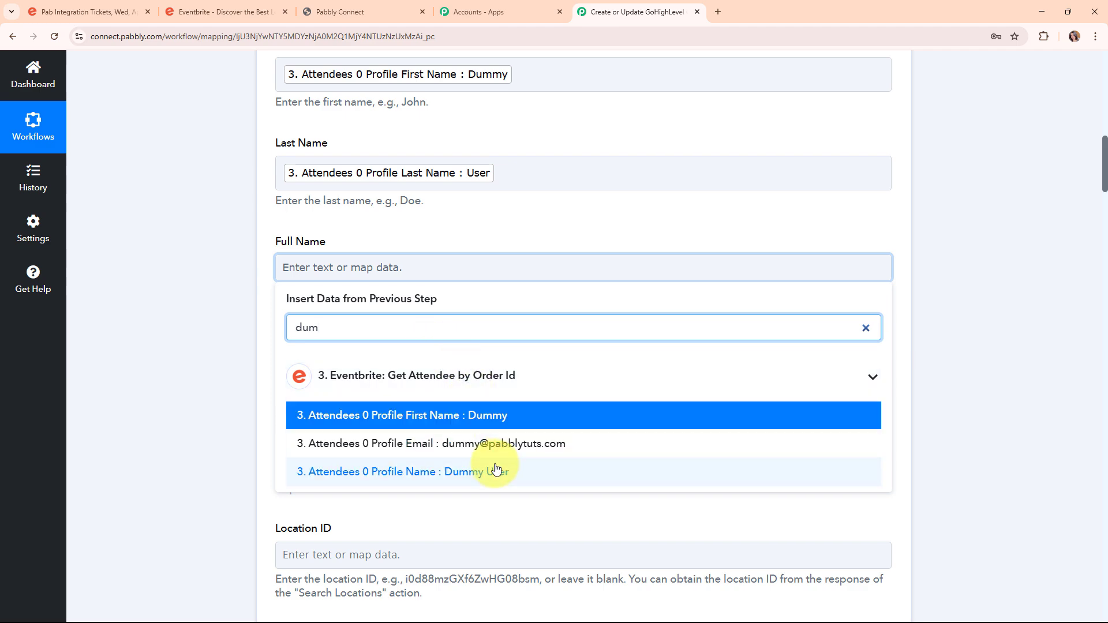
left_click(498, 478)
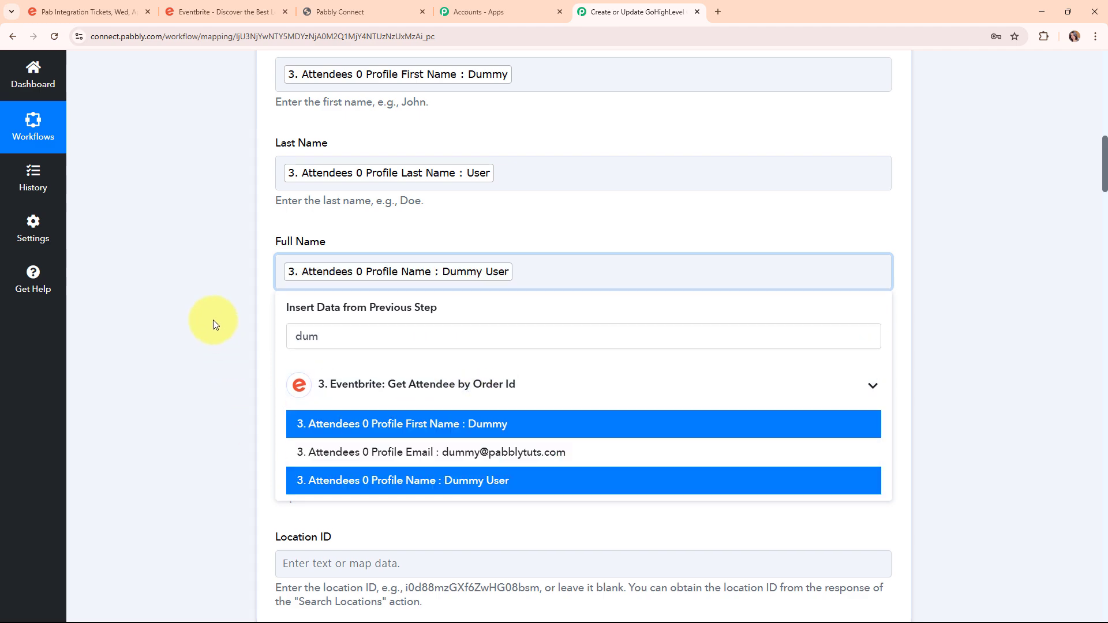
left_click(180, 289)
scroll(404, 248, "down", 3)
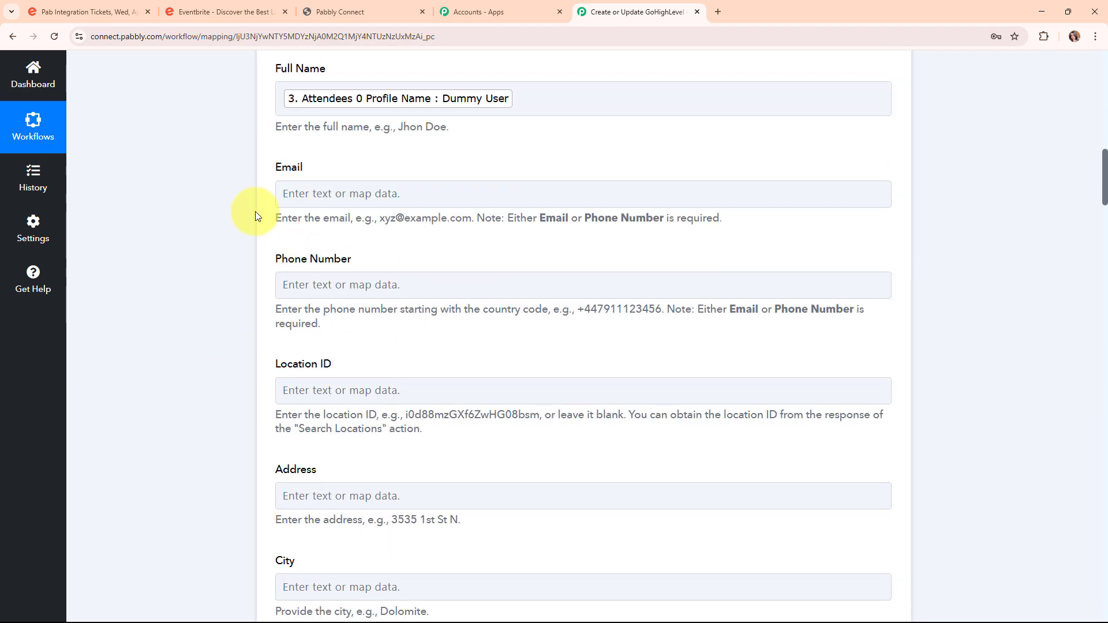
Map the attendee's email from step 3 into the Email field.
left_click(292, 196)
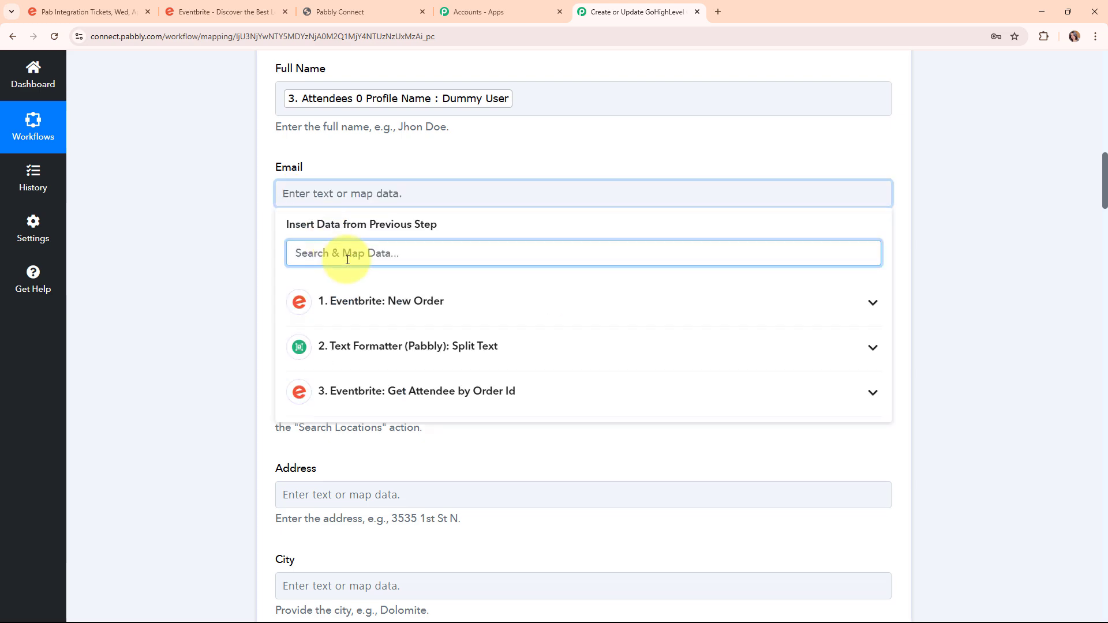
type("@")
left_click(411, 351)
left_click(202, 346)
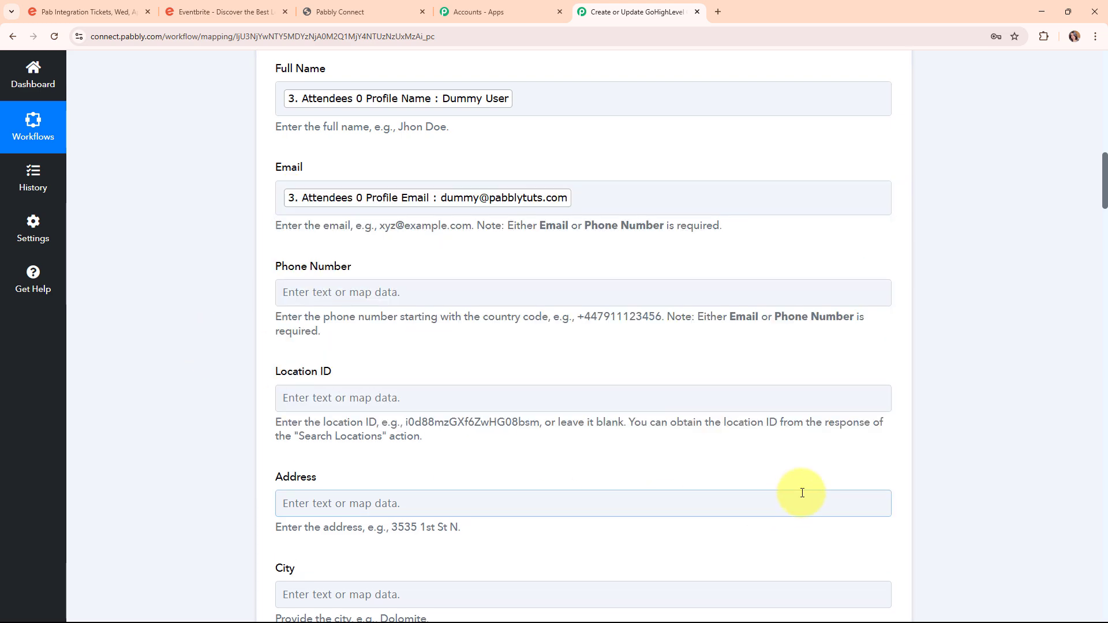
scroll(818, 404, "down", 12)
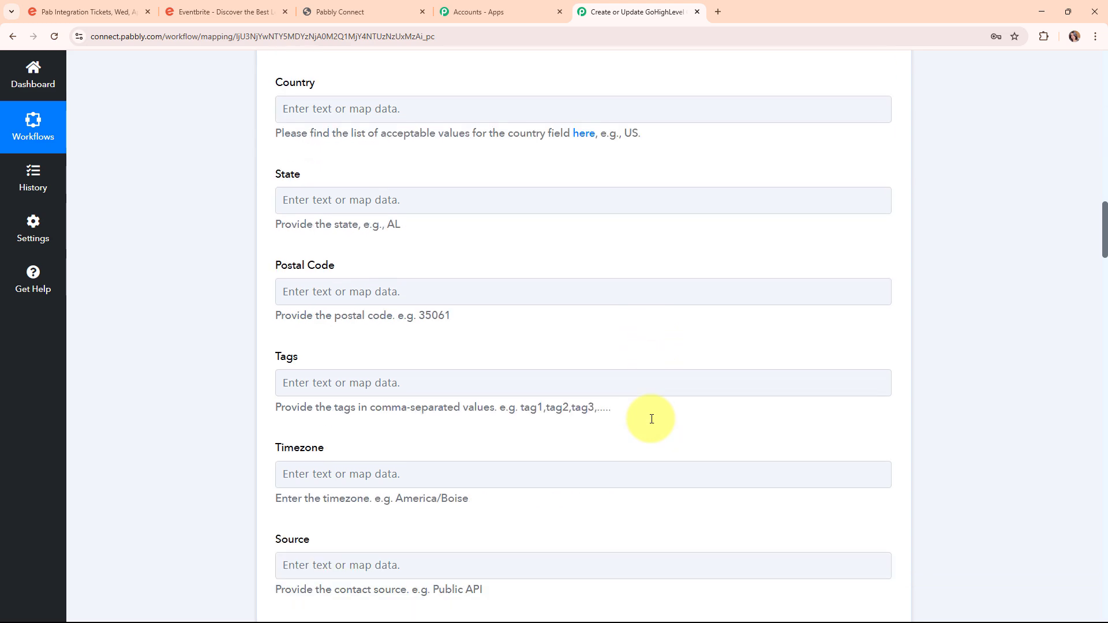
scroll(651, 419, "down", 12)
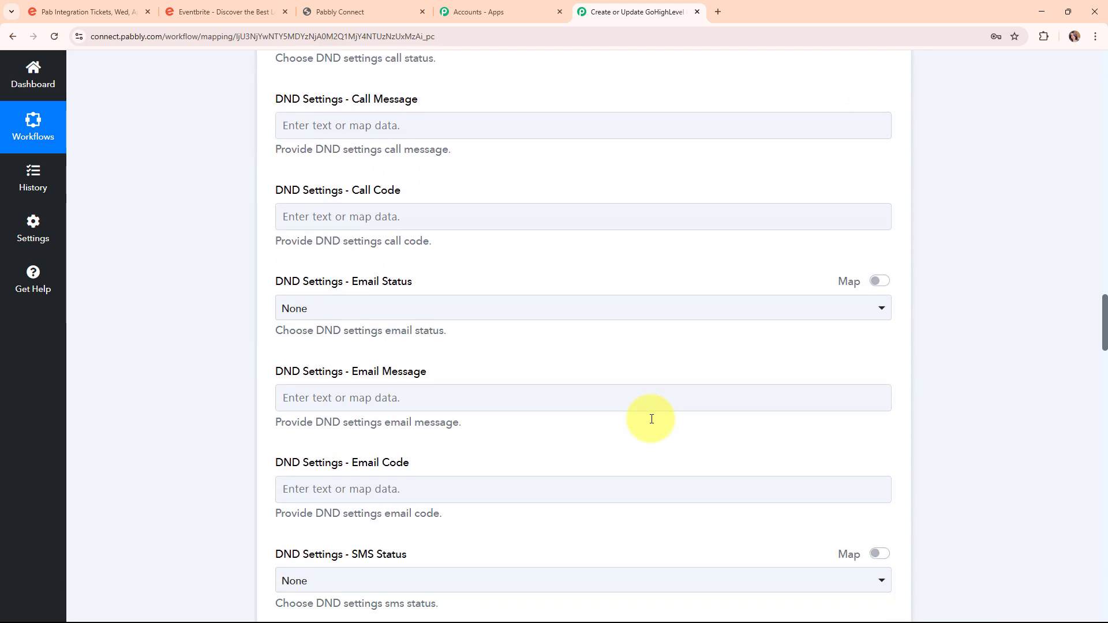
scroll(651, 419, "down", 9)
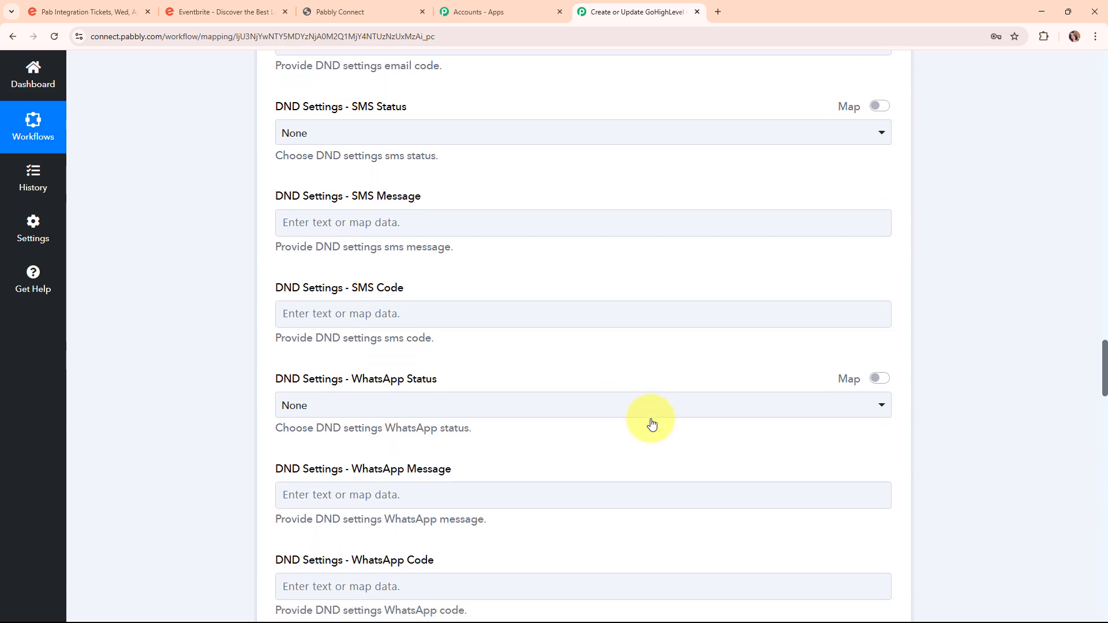
scroll(652, 424, "down", 17)
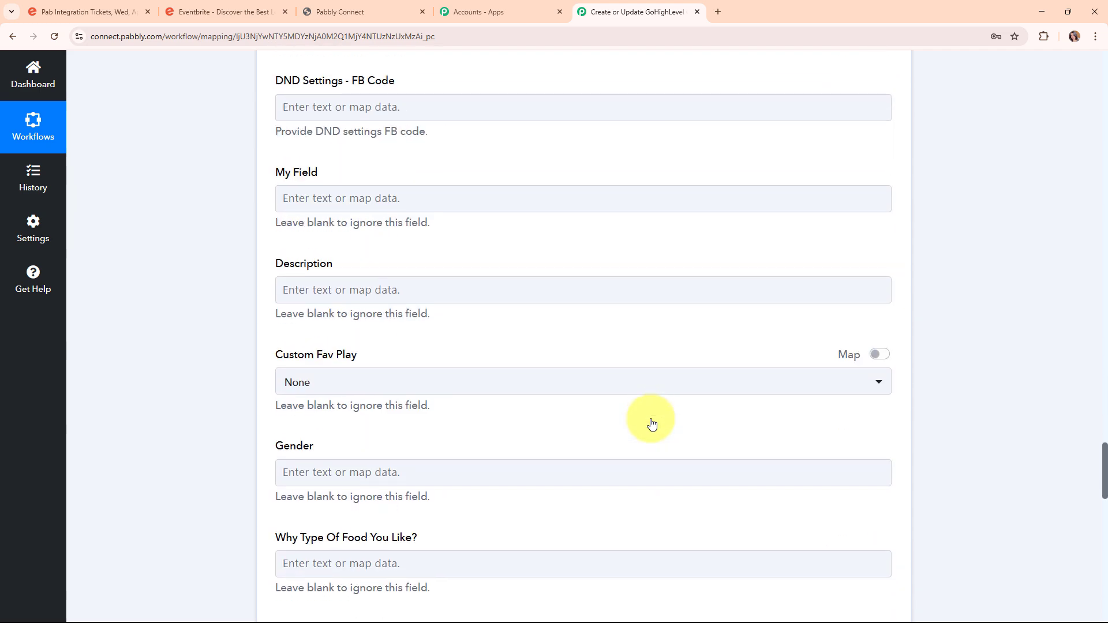
scroll(651, 424, "down", 15)
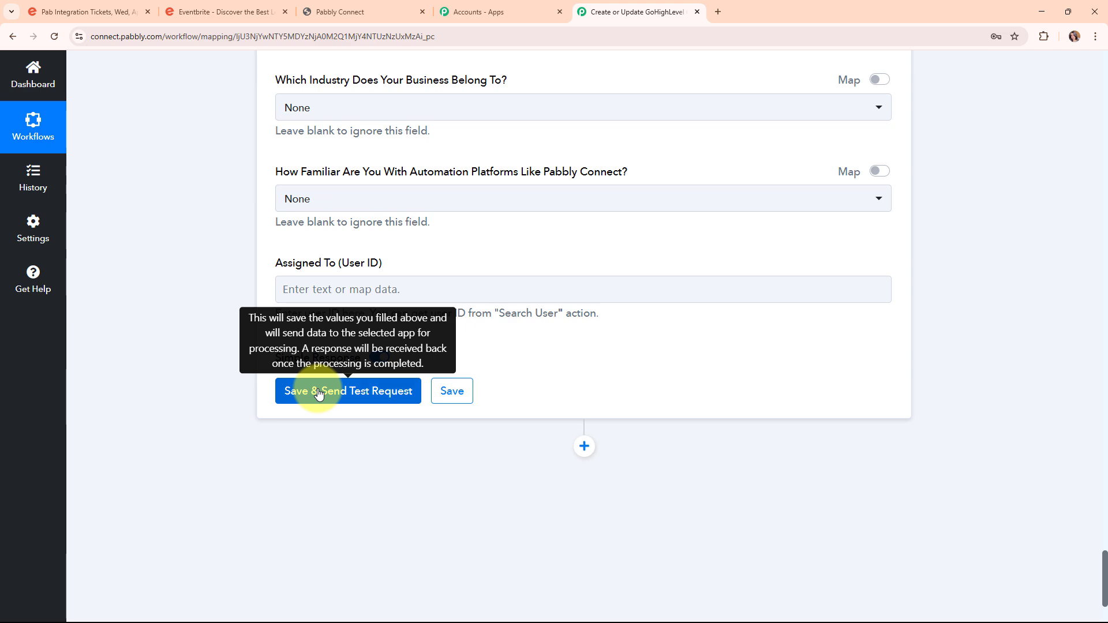
Save the contact step and send a test request, reviewing the Response Received table.
left_click(318, 394)
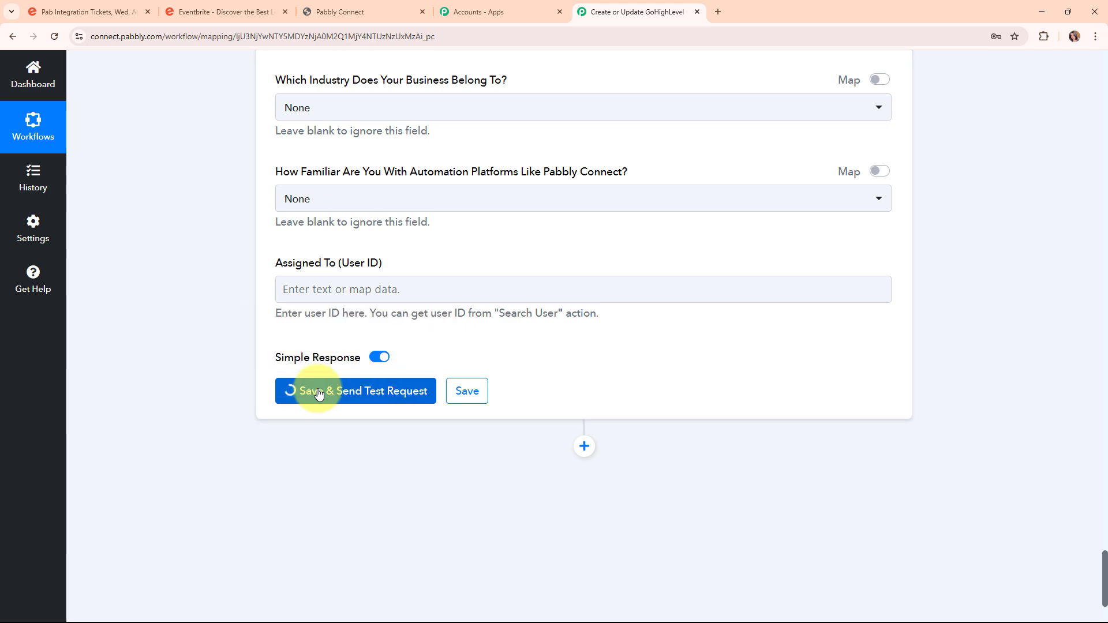
scroll(982, 483, "down", 6)
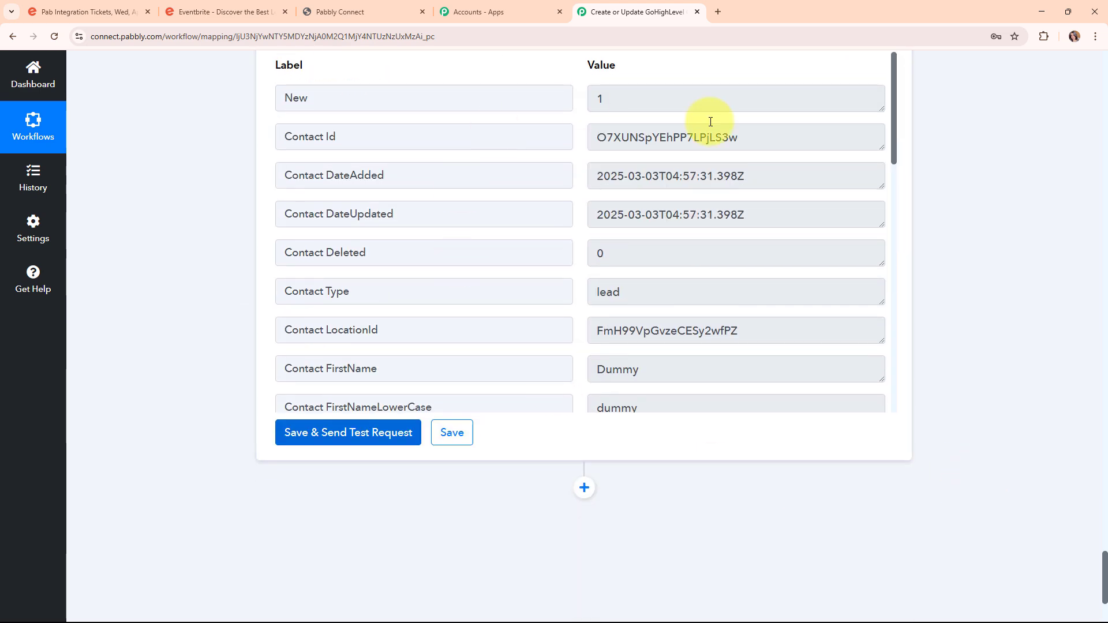
scroll(989, 411, "up", 15)
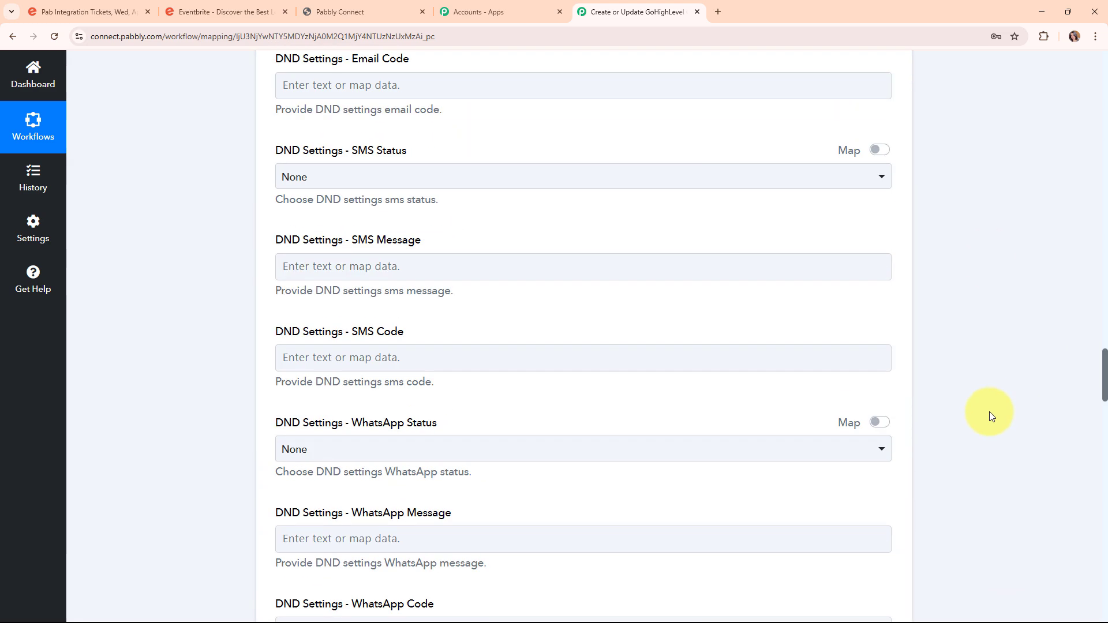
scroll(988, 413, "up", 20)
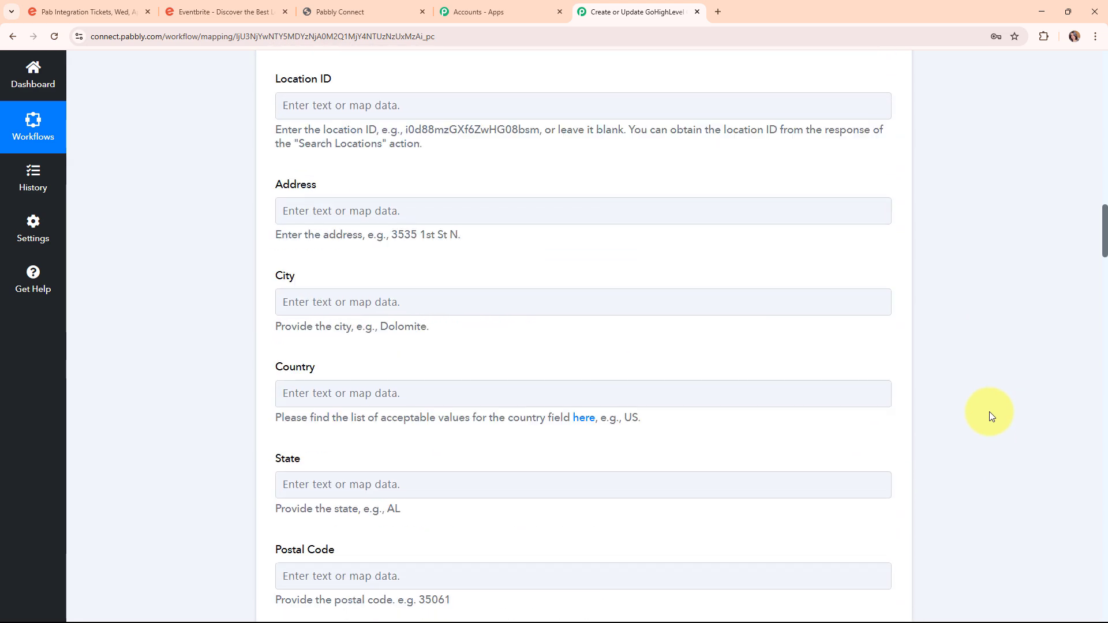
scroll(988, 413, "up", 10)
Collapse the LeadConnector contact step and switch to the GoHighLevel contacts page.
left_click(891, 442)
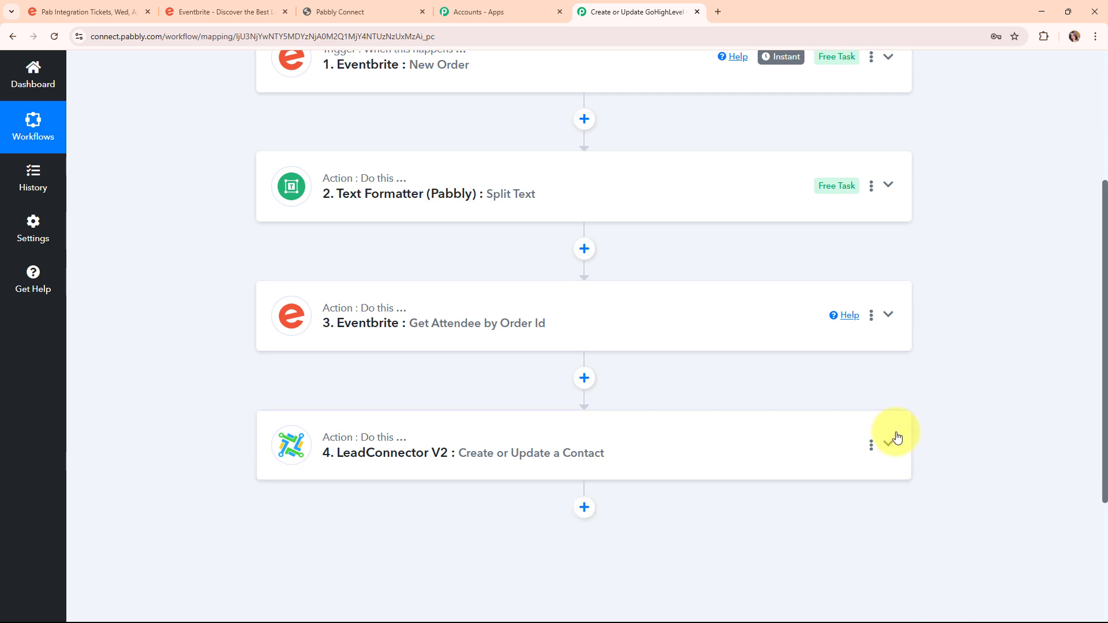
scroll(896, 438, "up", 5)
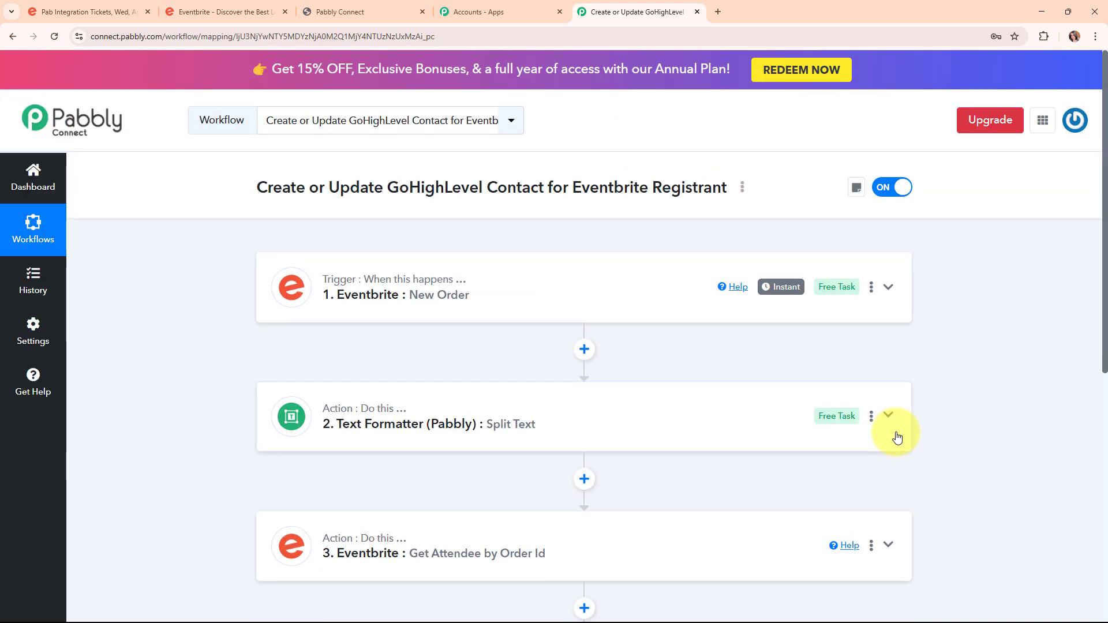
left_click(323, 12)
Reload the GoHighLevel contacts list to find the new contact, then return to the Pabbly workflow.
left_click(48, 43)
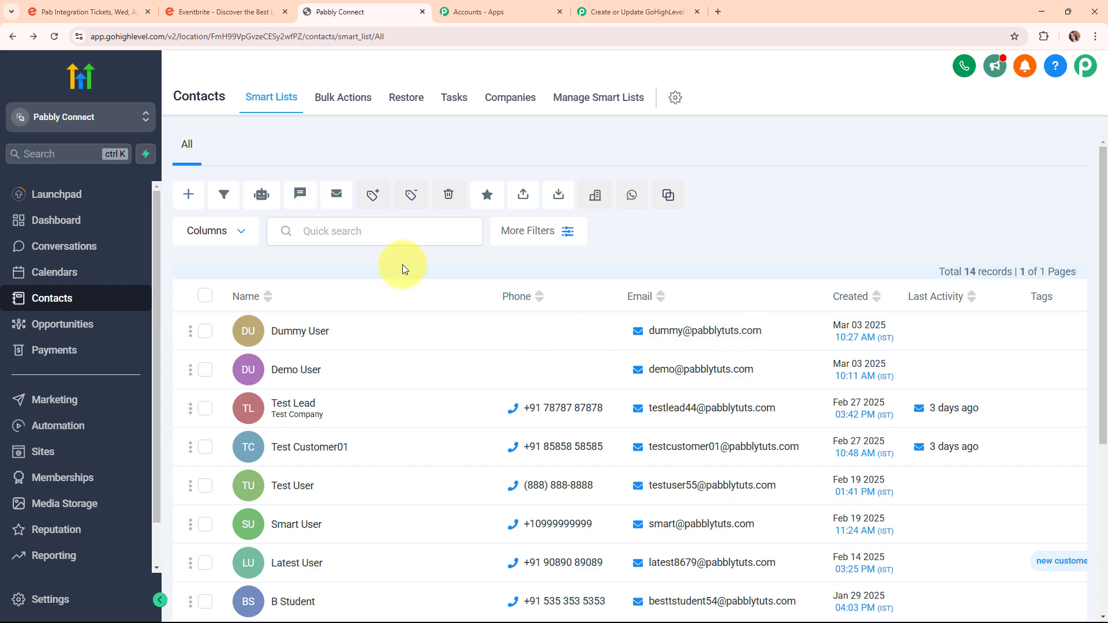
left_click(624, 6)
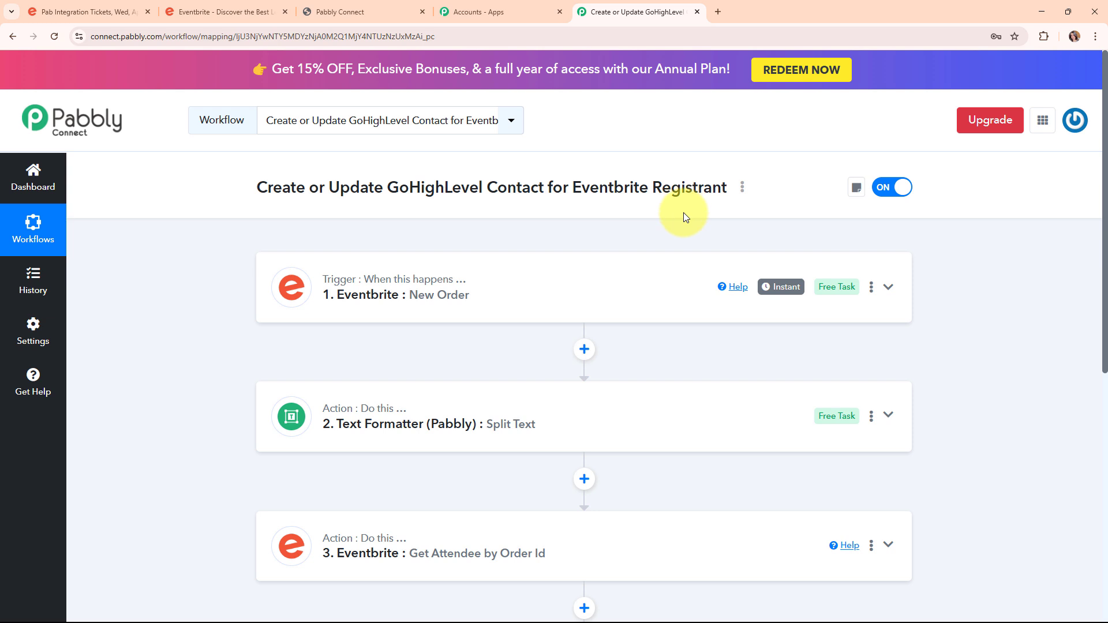
scroll(683, 214, "down", 2)
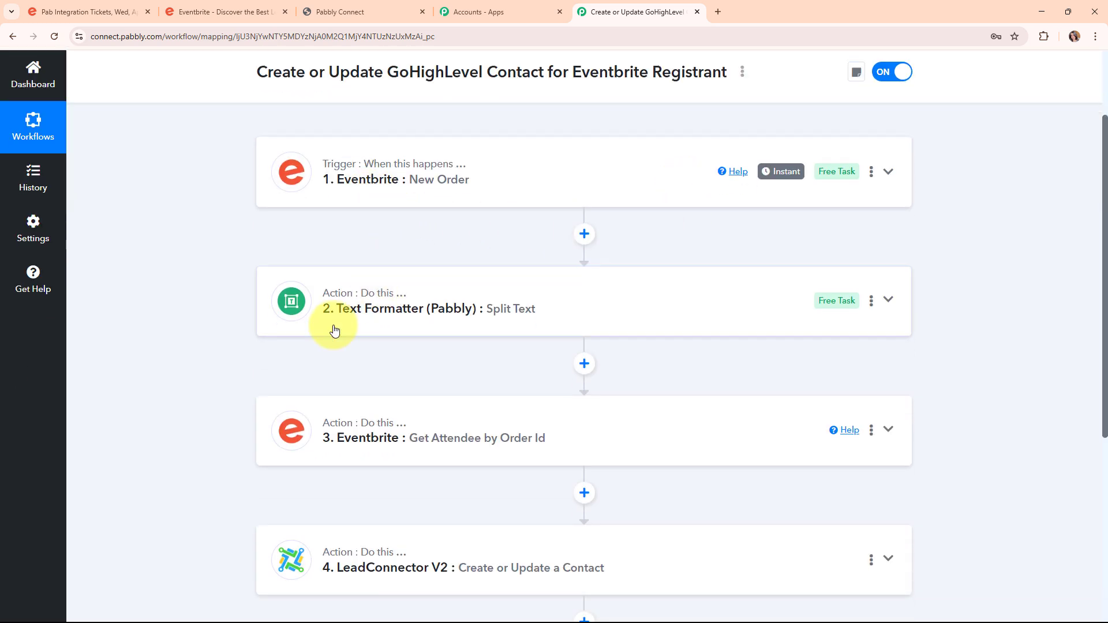
scroll(463, 333, "down", 1)
scroll(463, 333, "down", 2)
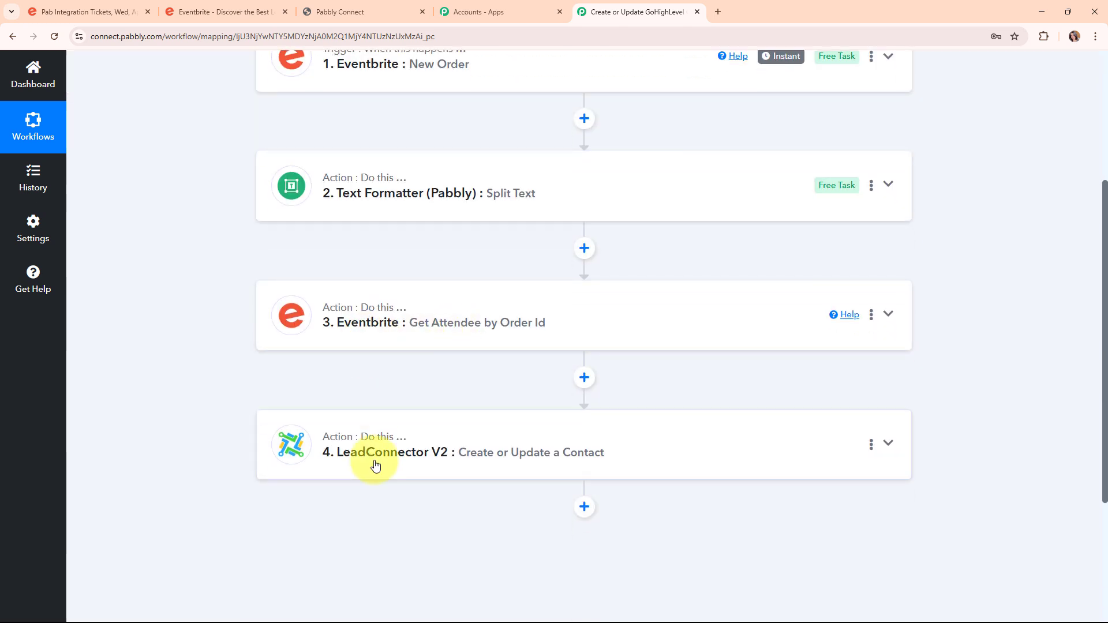
scroll(561, 416, "up", 3)
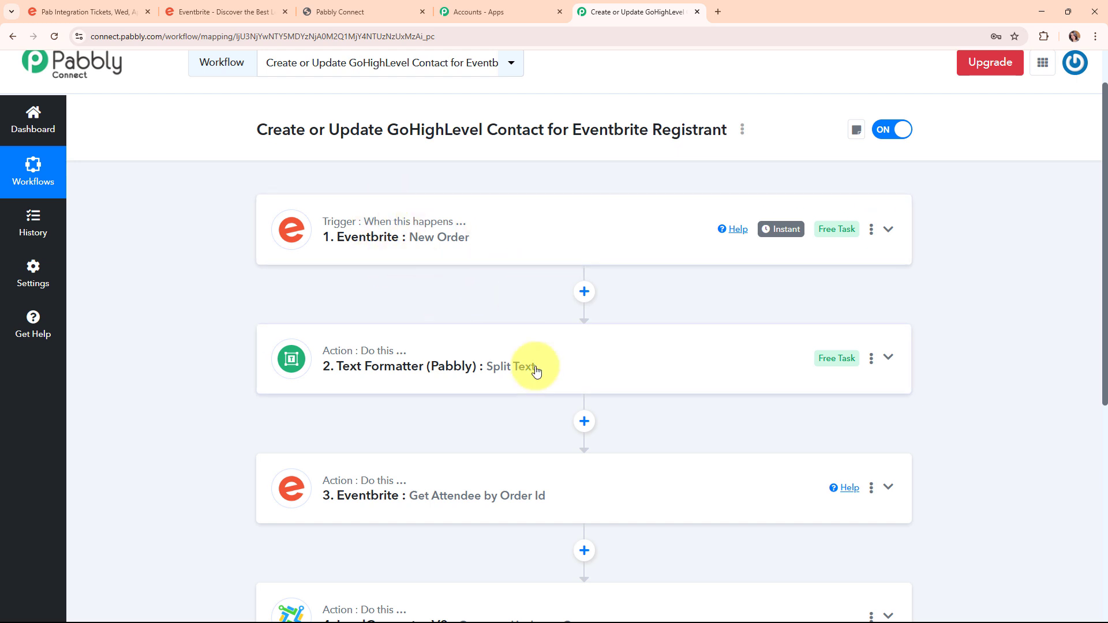
scroll(468, 379, "down", 2)
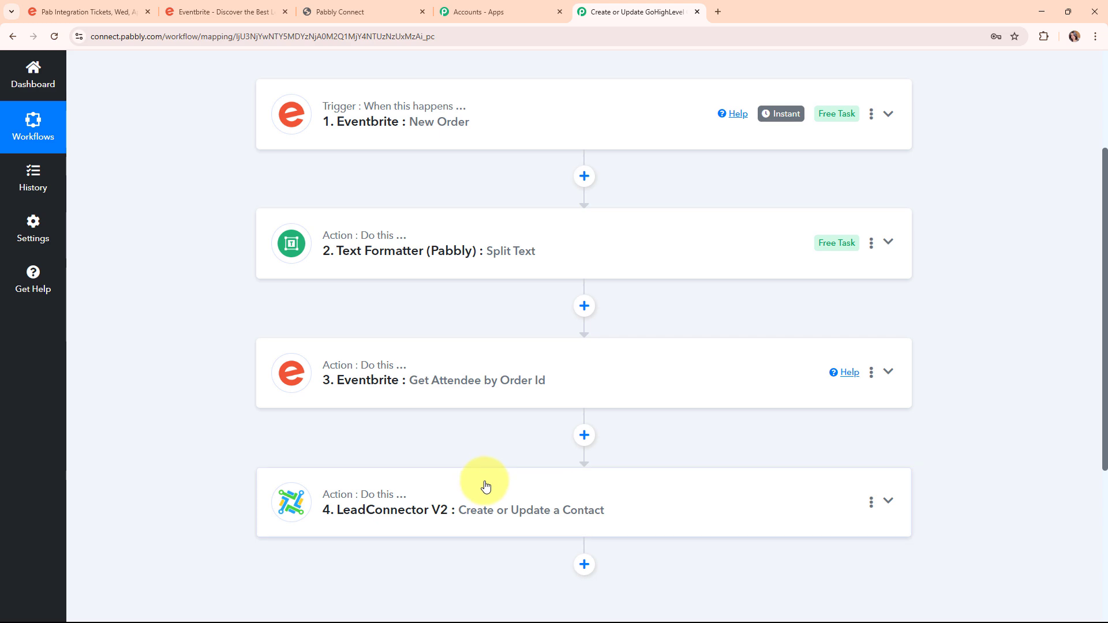
scroll(483, 482, "up", 5)
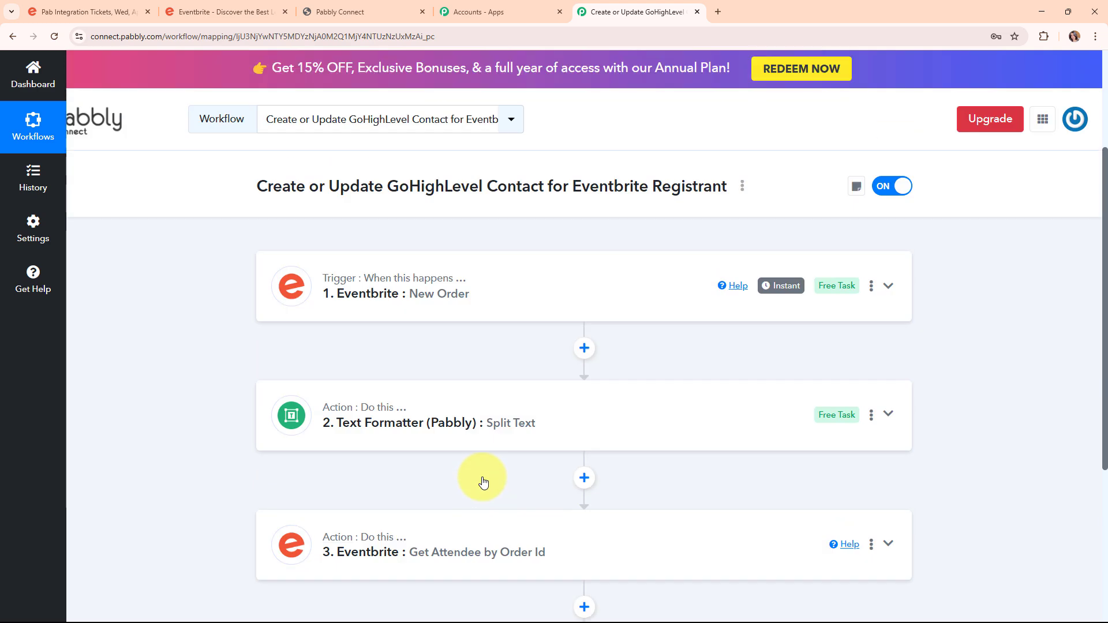
left_click_drag(260, 185, 720, 206)
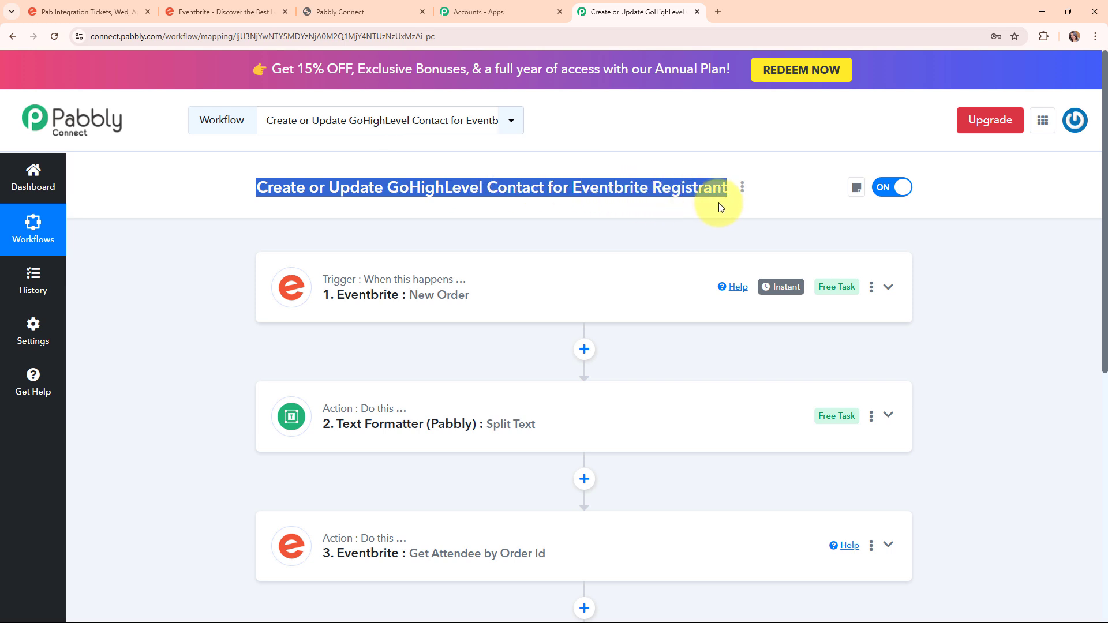